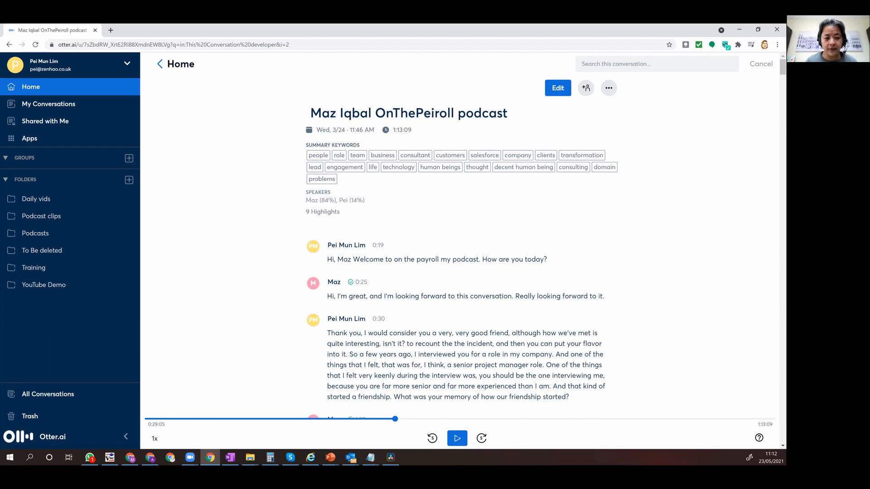
Switch to File Explorer and review the podcast's audio_only.m4a, gallery_view.mp4, podcast video, intro and image files.
key("alt+Tab")
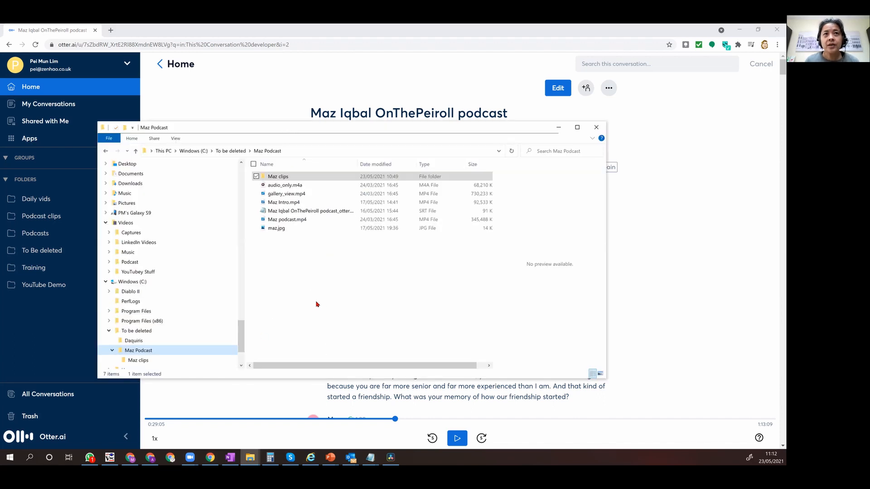
left_click(328, 187)
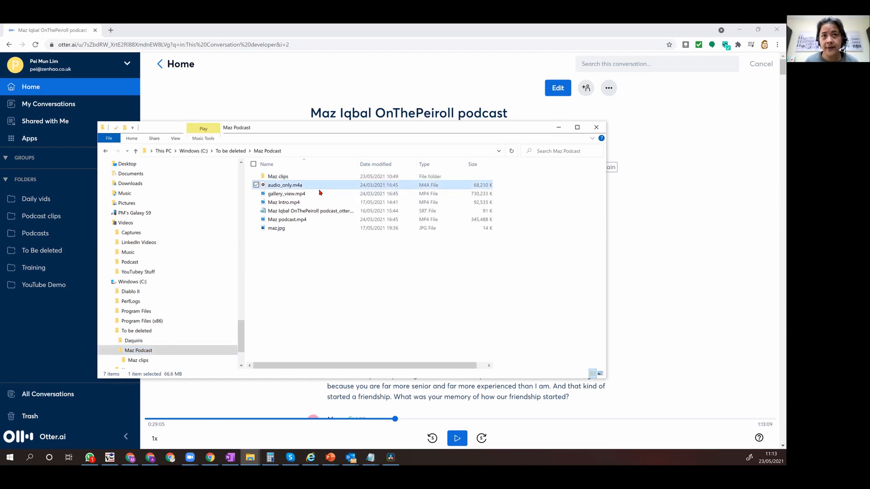
left_click(318, 195)
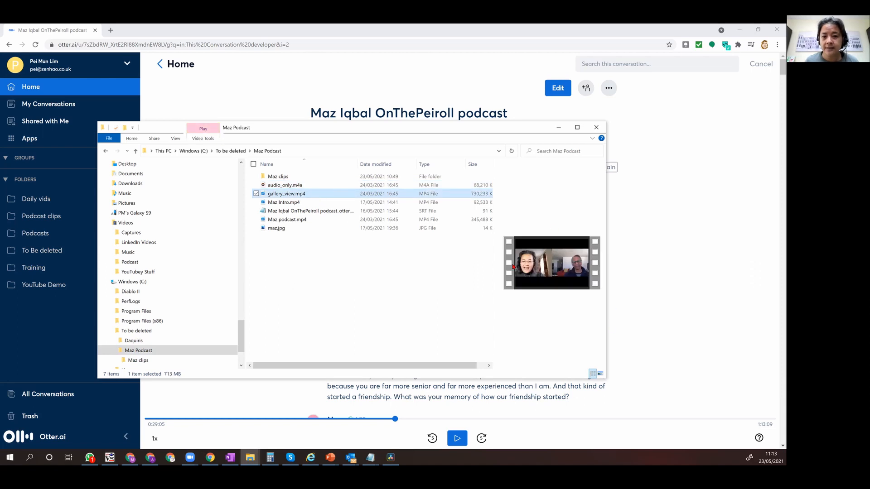
left_click(338, 220)
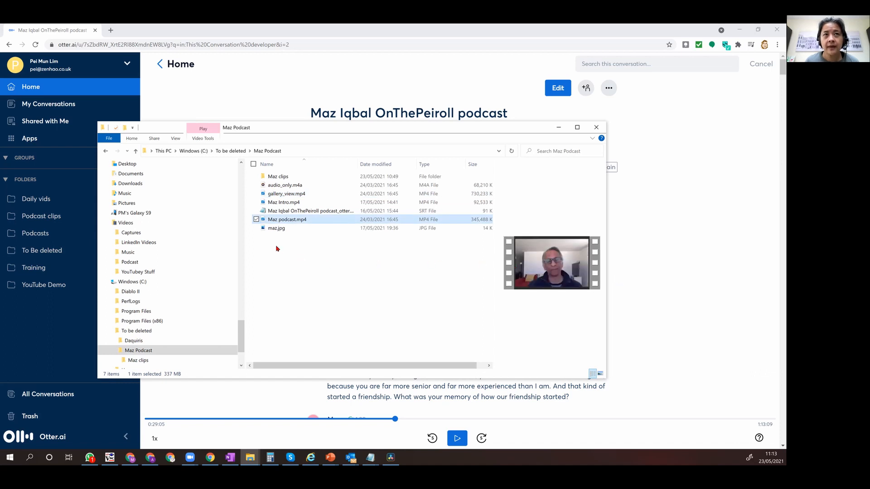
left_click(347, 203)
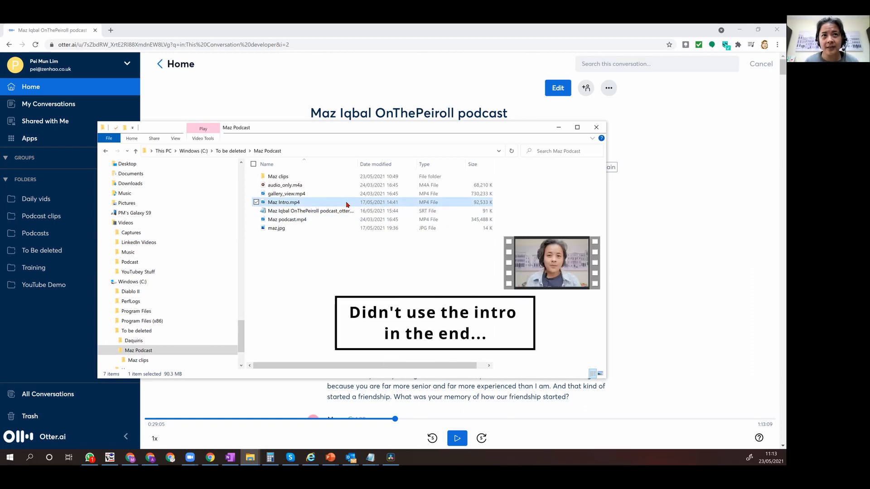
left_click(317, 228)
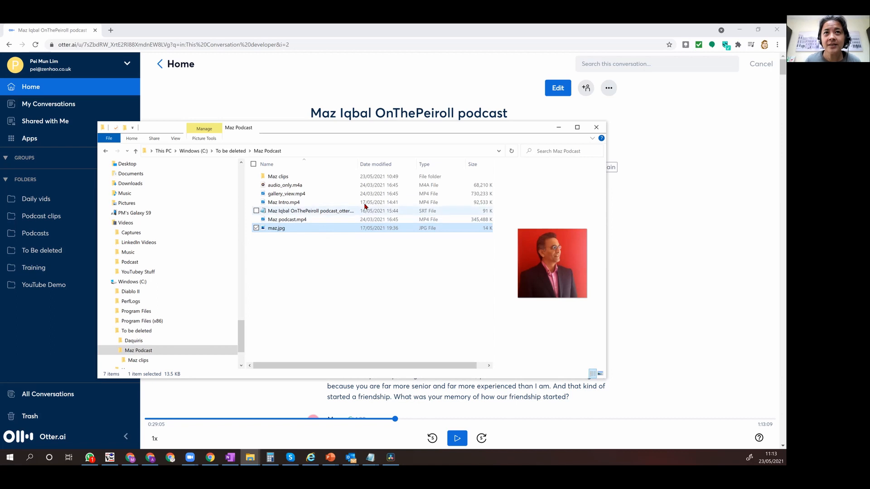
left_click(345, 80)
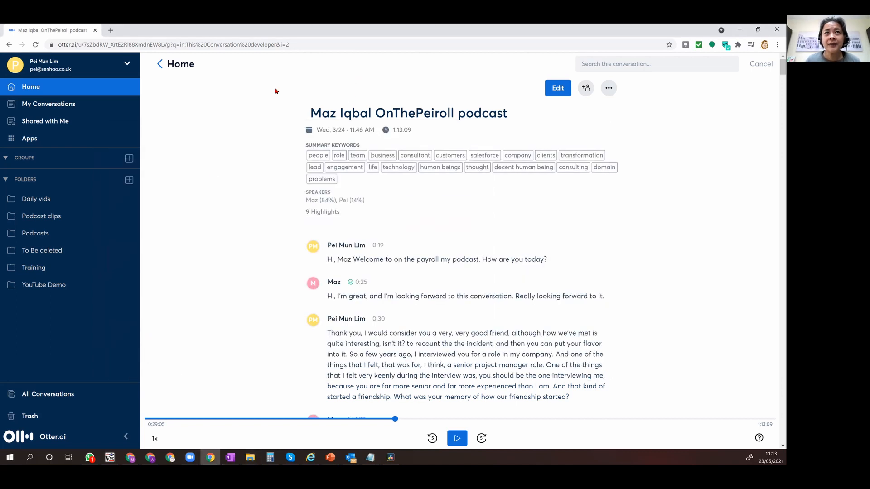
Return to the YouTube Demo folder in Otter.ai, view the Import audio/video dialog and close it.
left_click(181, 72)
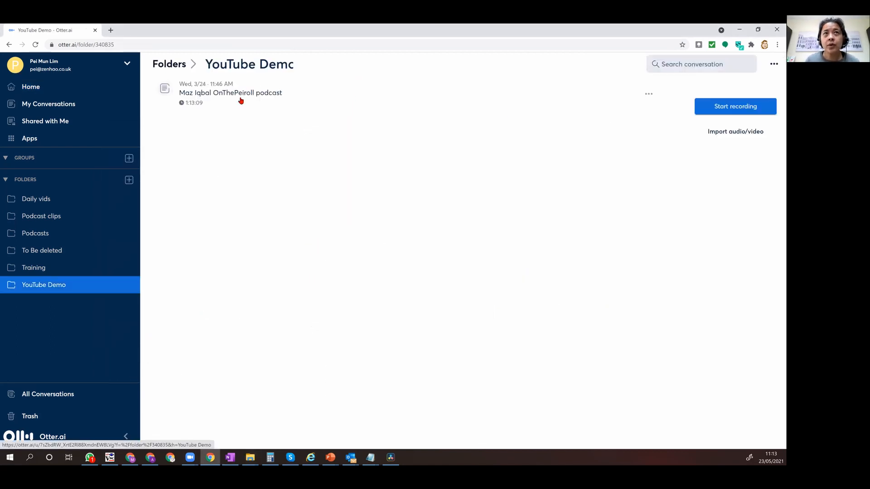
left_click(279, 70)
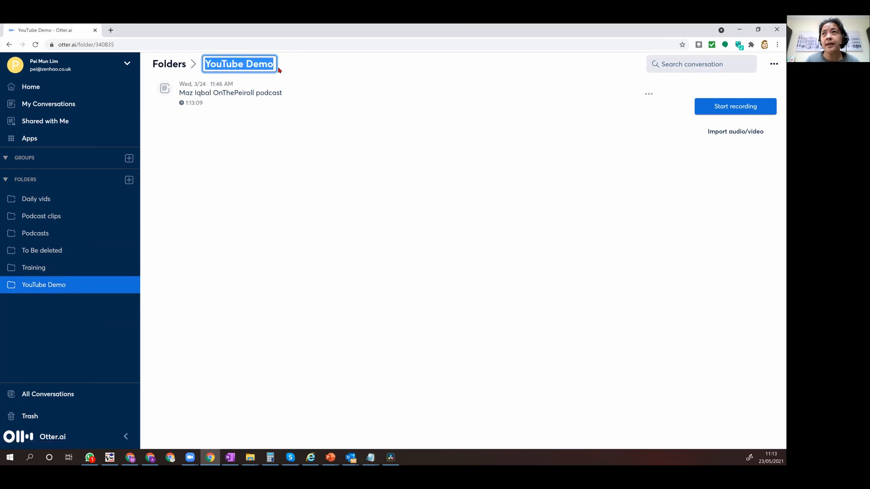
left_click(415, 131)
left_click(729, 135)
left_click(719, 161)
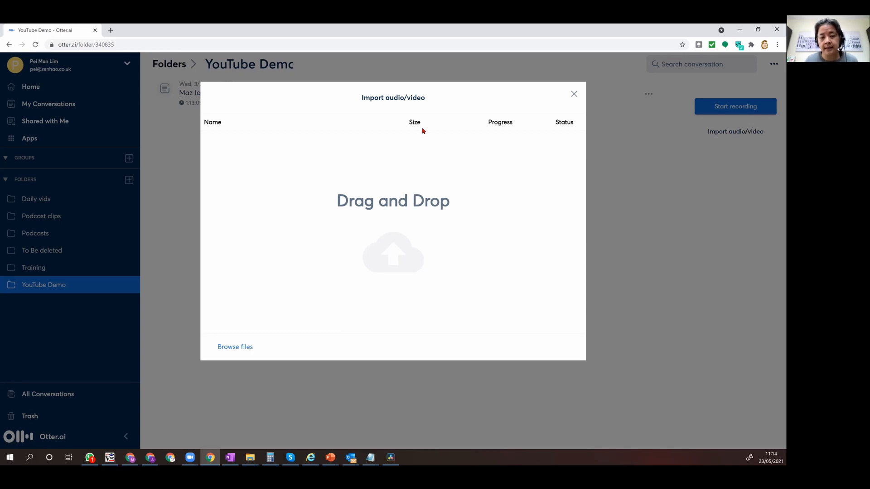
left_click(575, 94)
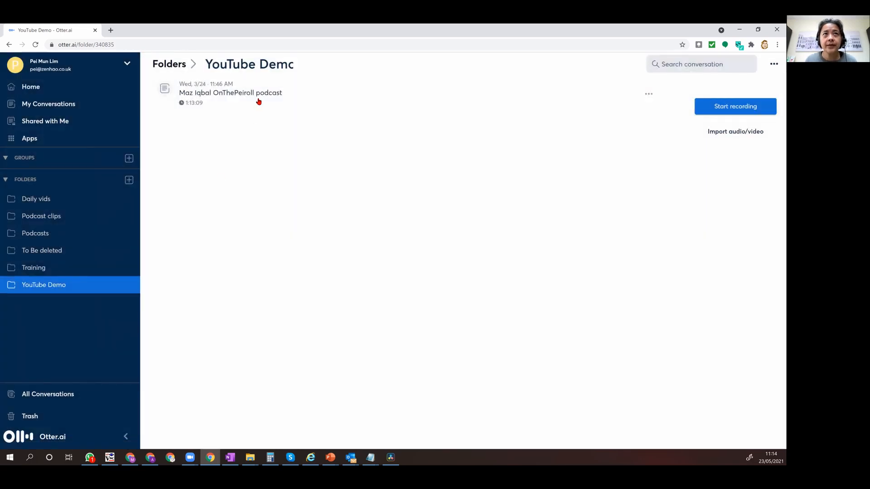
Open the podcast conversation in the folder and play the start of its recording briefly before pausing it.
left_click(259, 100)
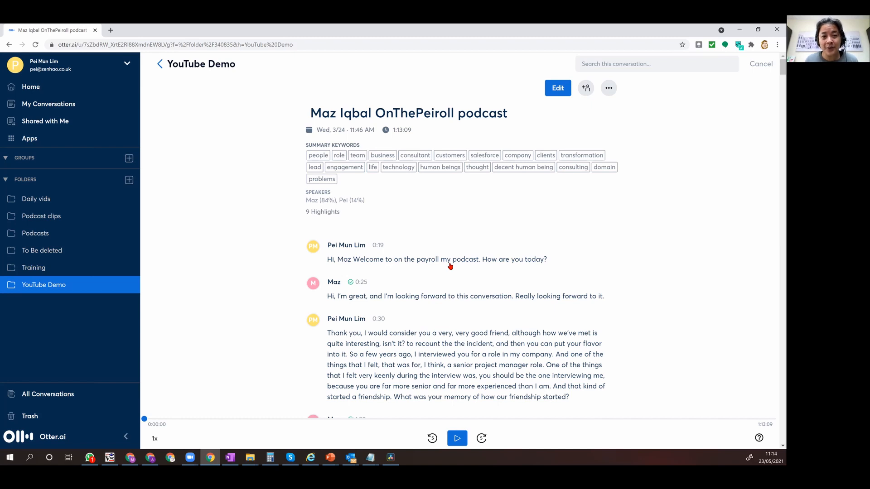
left_click(451, 438)
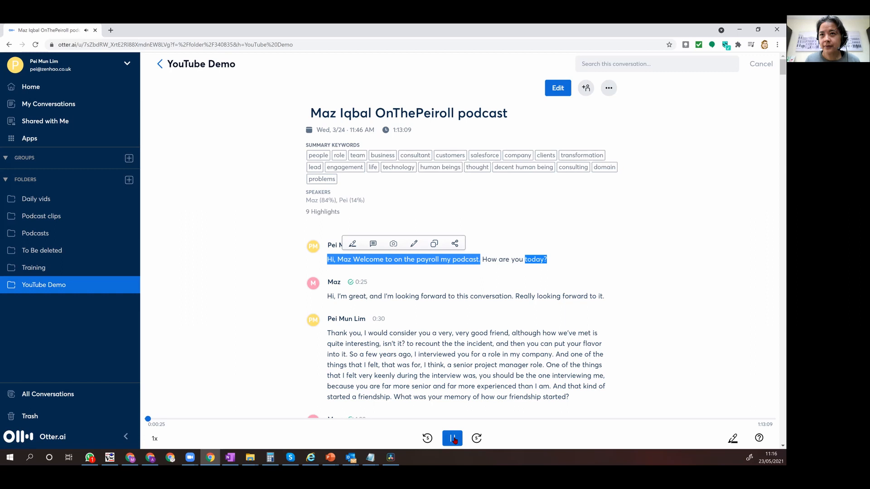
left_click(453, 439)
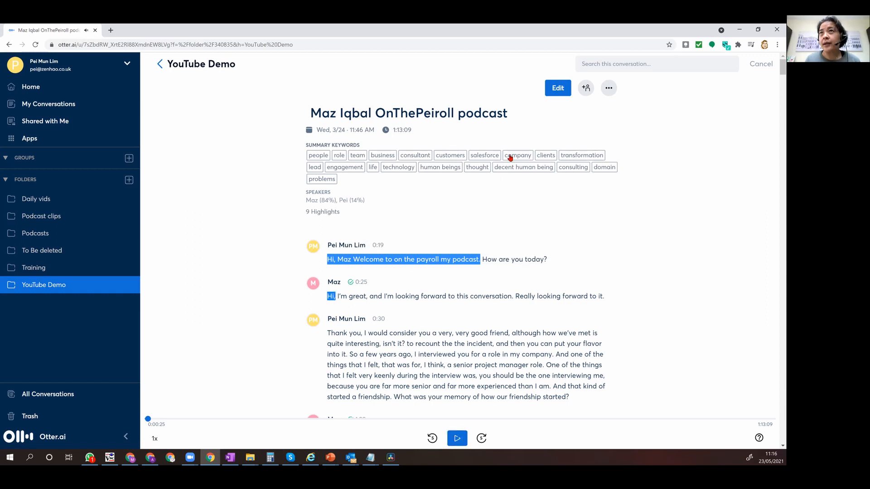
Edit the transcript's opening line, correcting "on the payroll" to "OnThePeiroll".
left_click(554, 90)
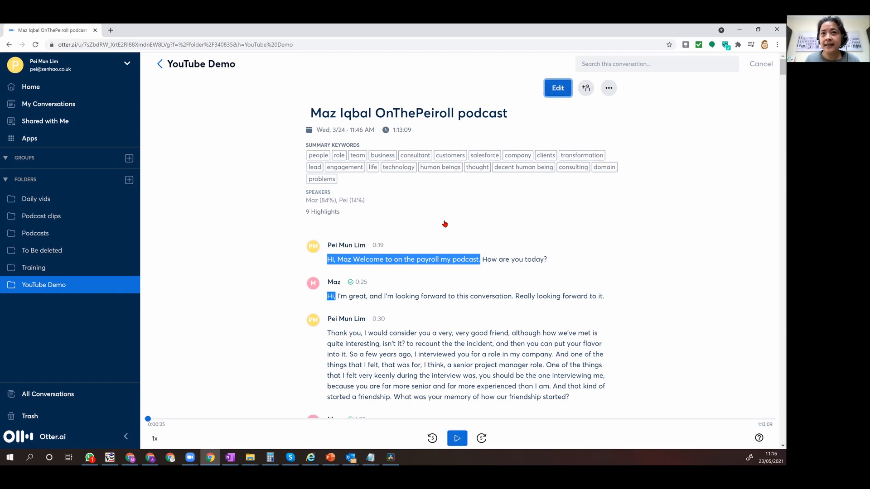
left_click(394, 260)
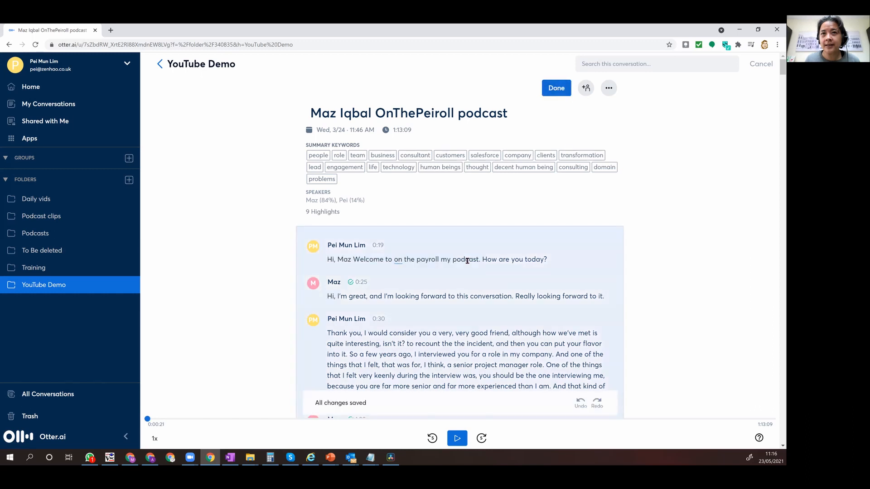
key("shift+Right")
key("shift+Right")
type("On")
key("shift+Right")
key("shift+Right")
type("T")
key("Right")
key("Right")
key("shift+Right")
key("shift+Right")
key("shift+Right")
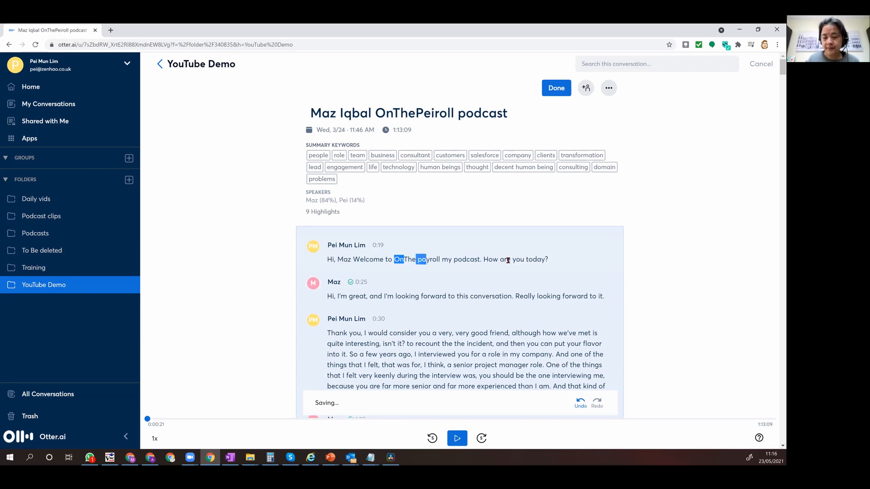
type("Pei")
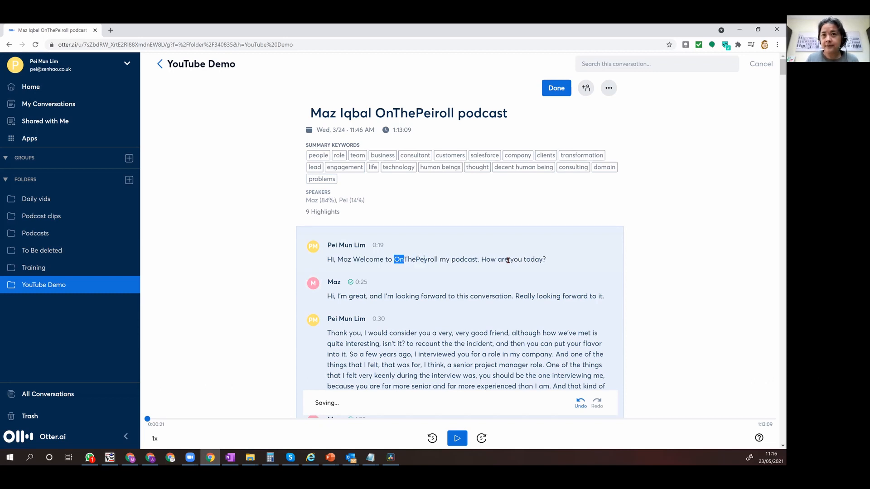
key("Delete")
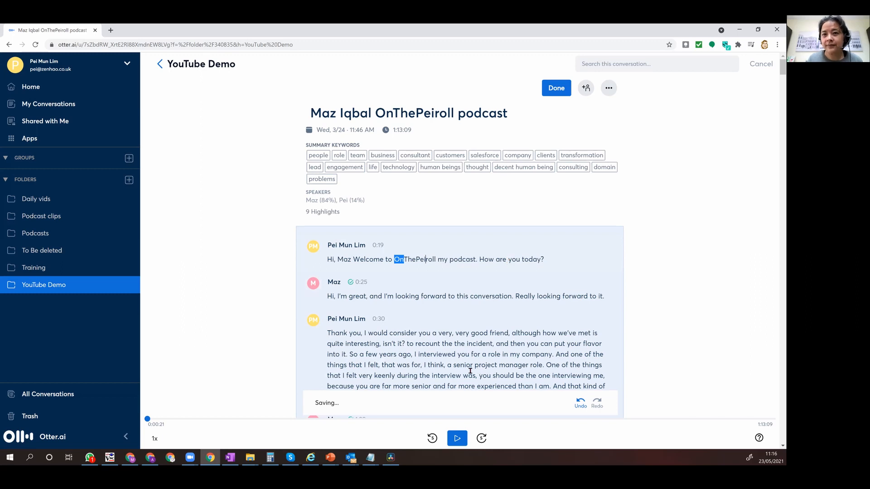
left_click(448, 295)
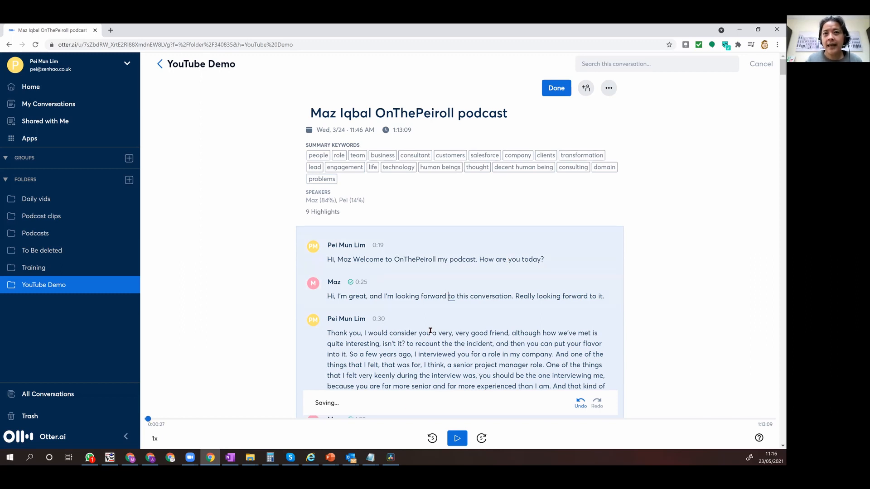
Search this conversation for "developer", open the result about developers not needing soft skills, and clear the search.
scroll(431, 331, "down", 1)
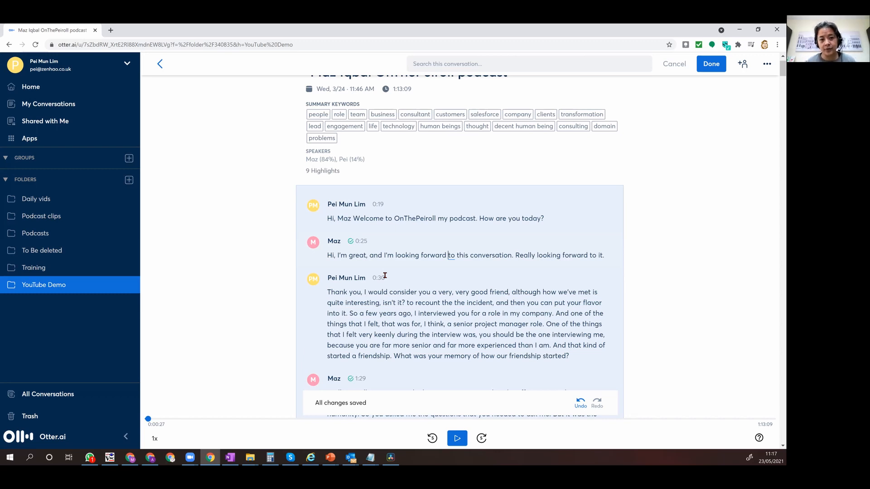
left_click(450, 65)
type("developer")
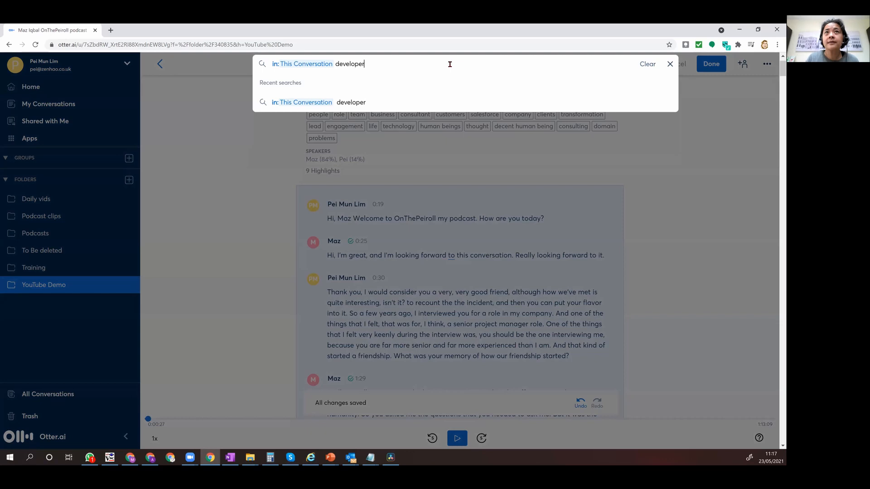
key("Return")
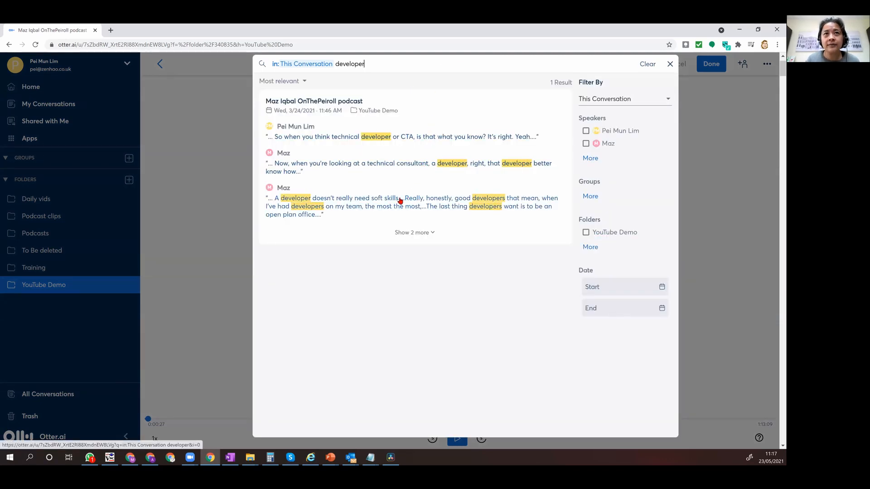
left_click(279, 202)
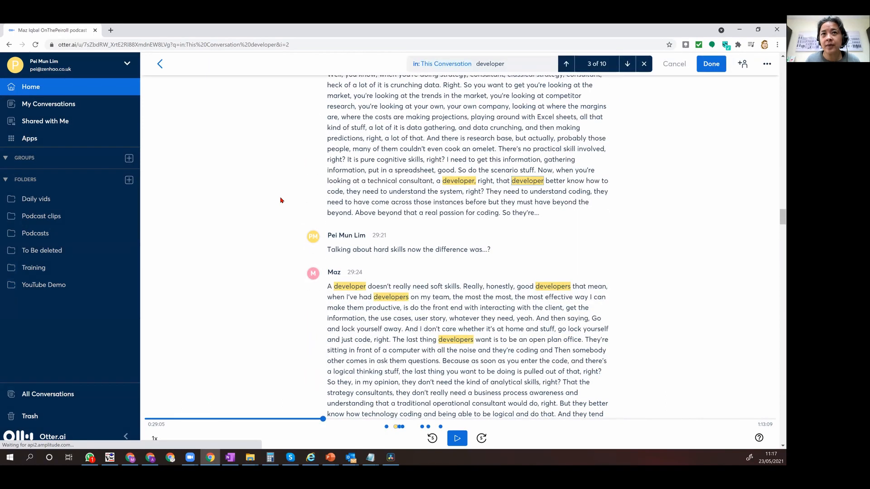
left_click(644, 64)
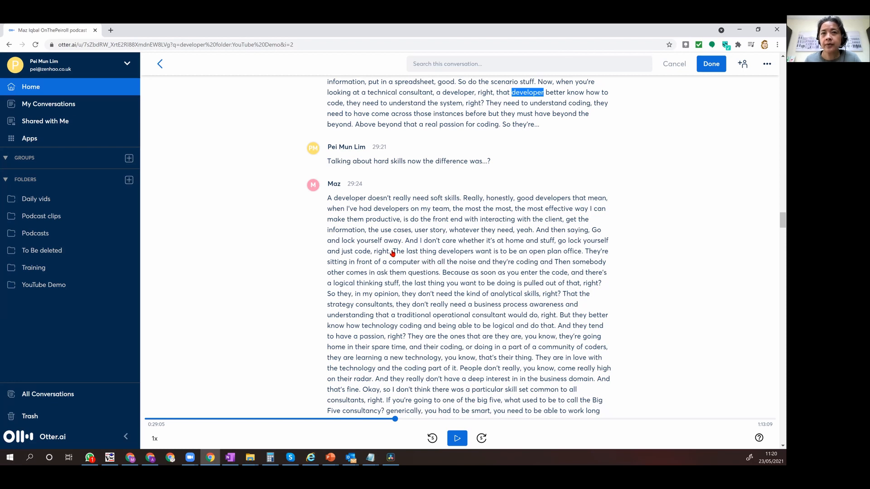
Highlight the transcript passage from "The last thing developers want" to "And that's fine.".
left_click_drag(392, 253, 362, 393)
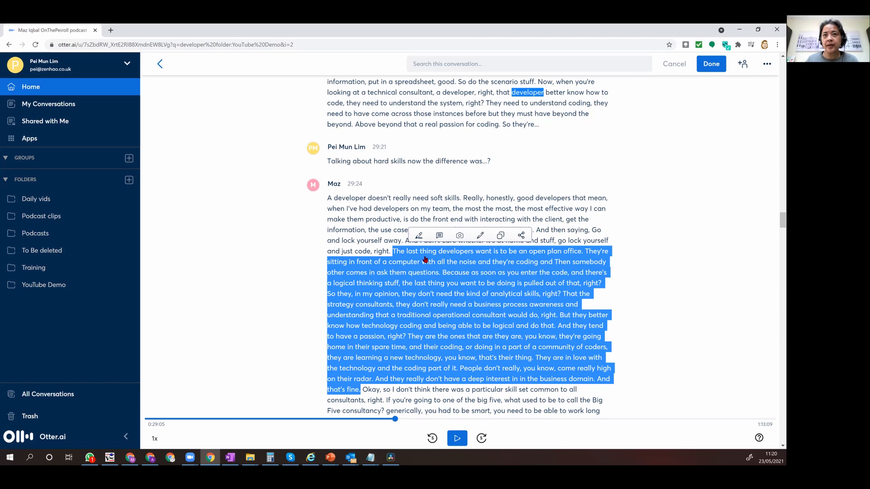
left_click(420, 236)
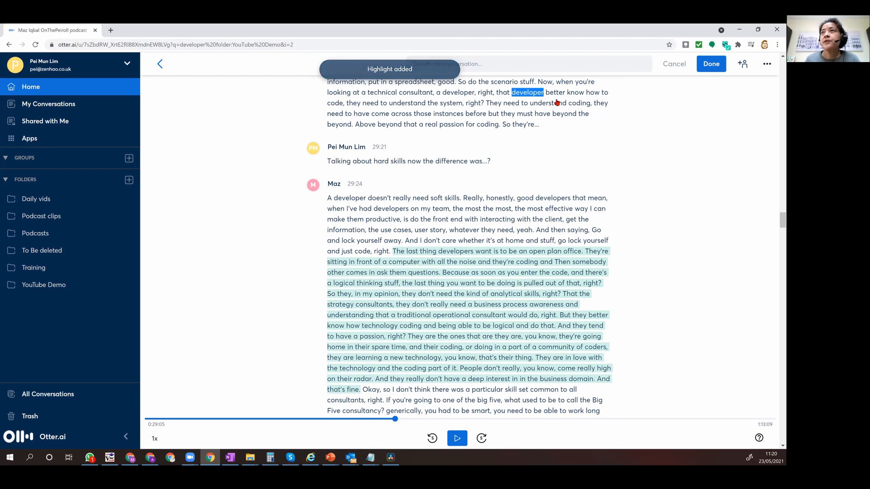
left_click(710, 66)
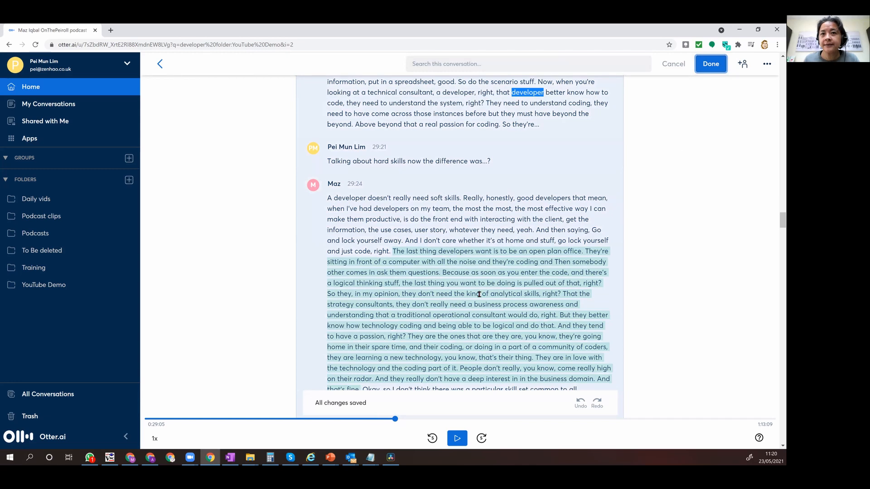
Export the podcast transcript's text in SRT format.
left_click_drag(783, 220, 783, 67)
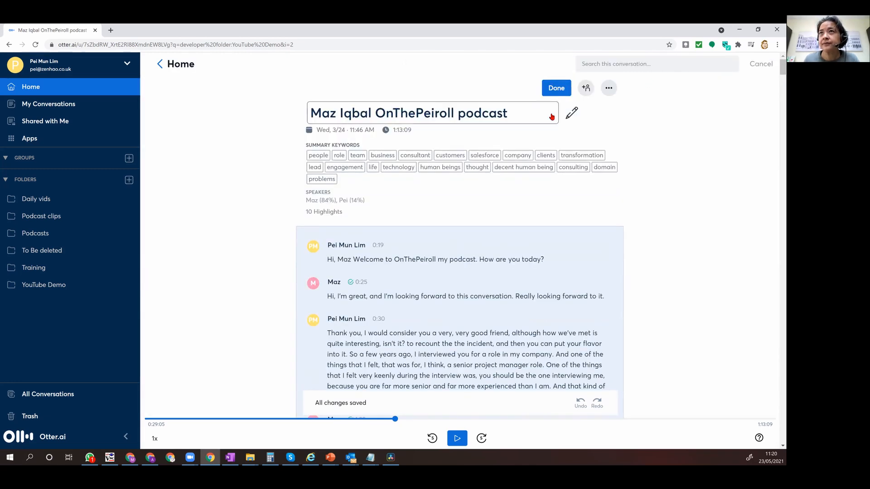
left_click(608, 88)
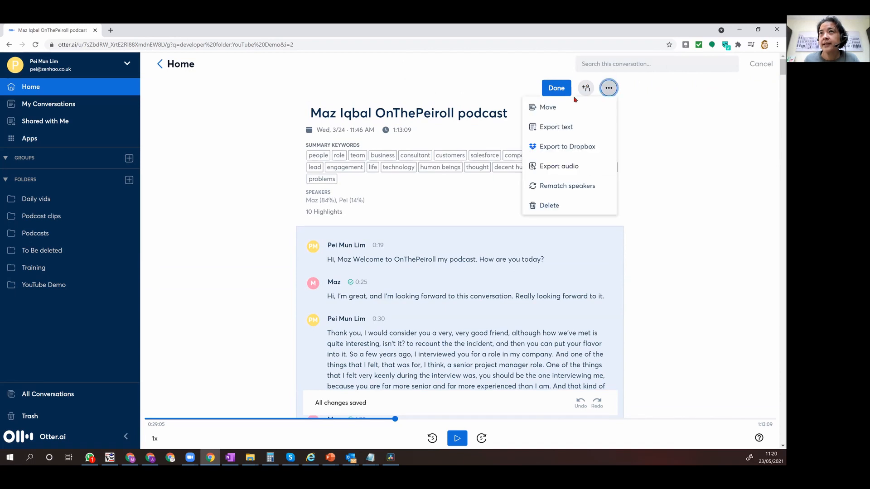
left_click(557, 127)
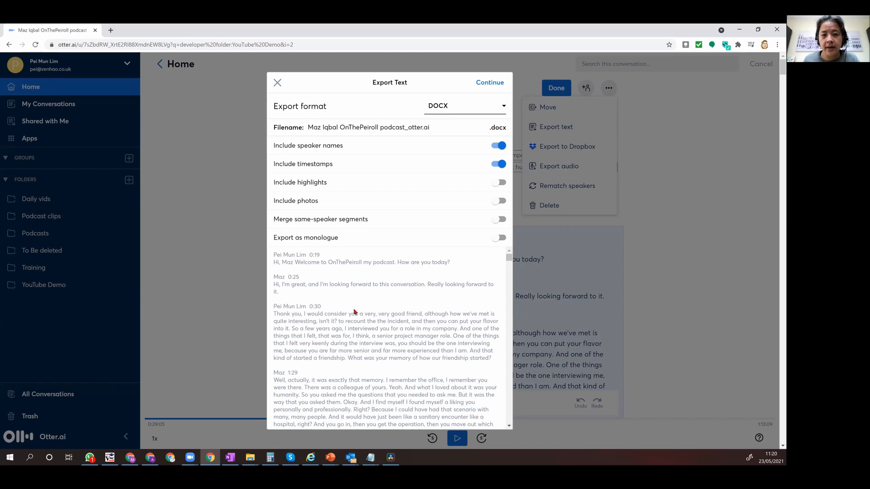
left_click(484, 108)
left_click(460, 173)
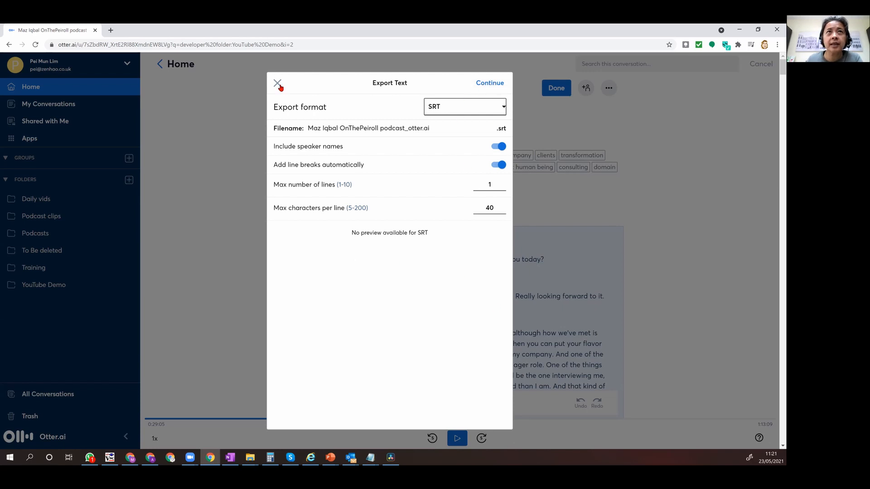
left_click(480, 83)
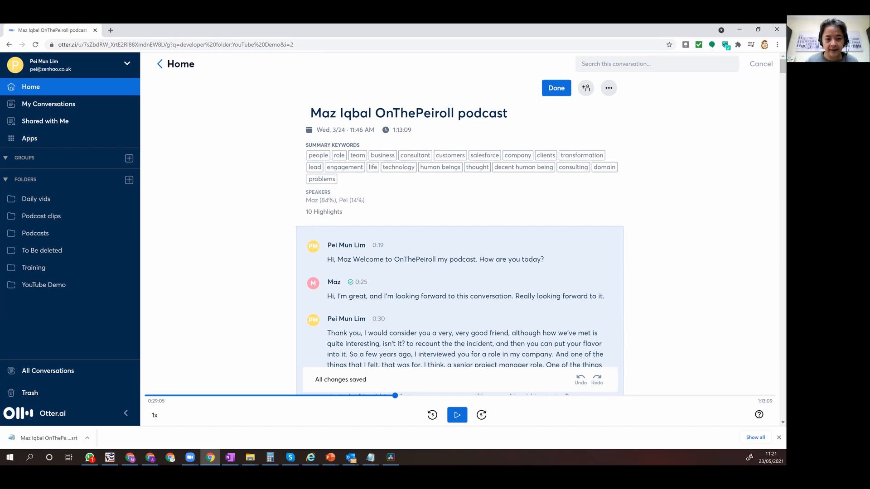
Switch to DaVinci Resolve and create a new project named "Maz youtube demo".
key("alt+Tab")
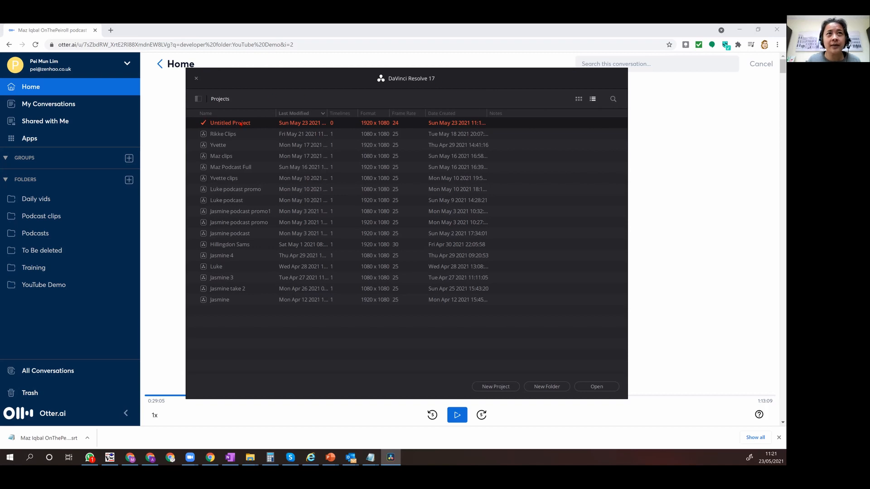
left_click(494, 388)
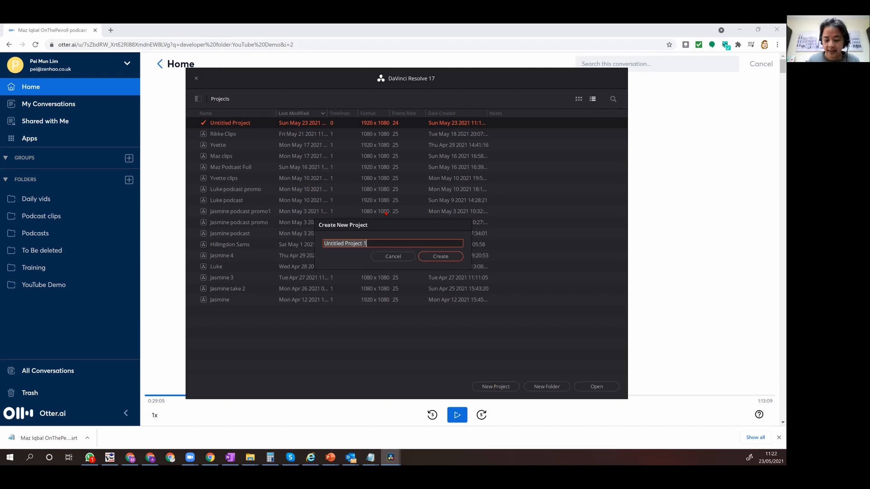
type("Maz y")
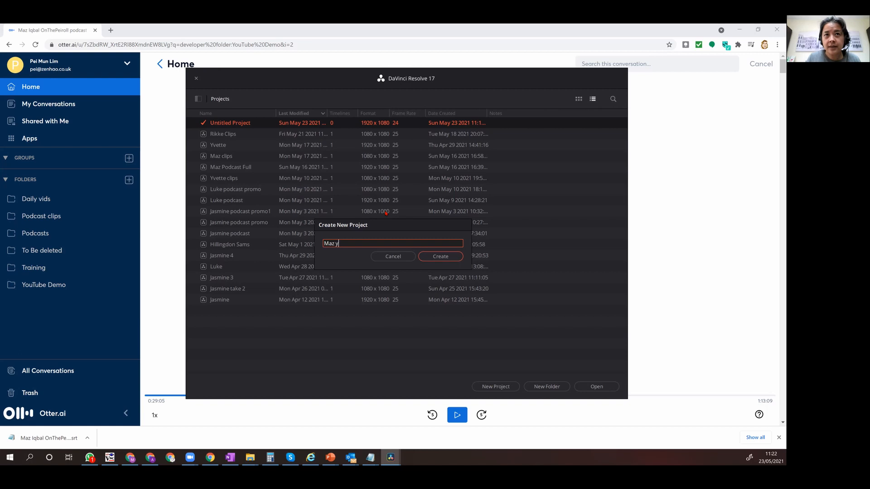
type("outube demo")
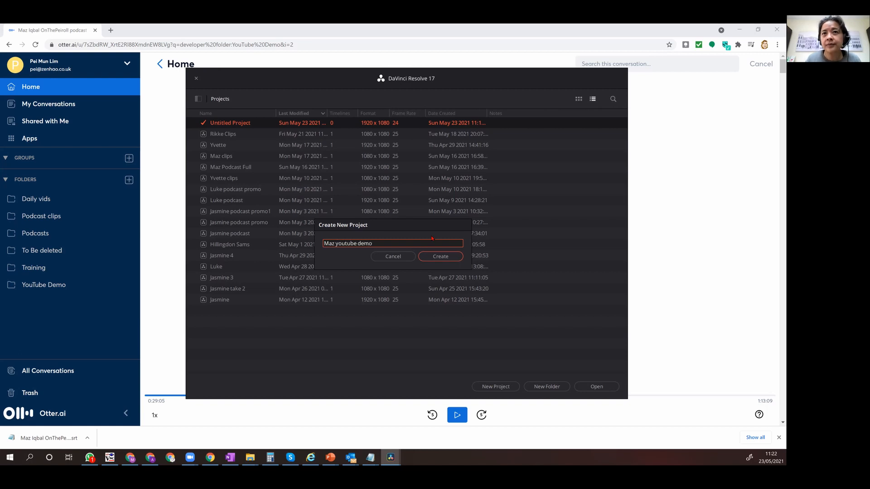
left_click(440, 256)
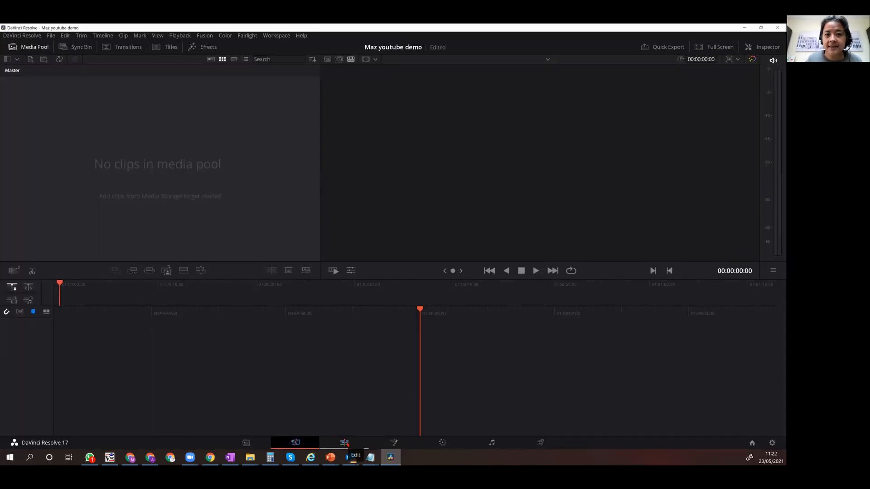
On the Edit page, import Maz podcast.mp4 and the podcast's otter.ai SRT file, changing the project frame rate to match the clips.
left_click(345, 444)
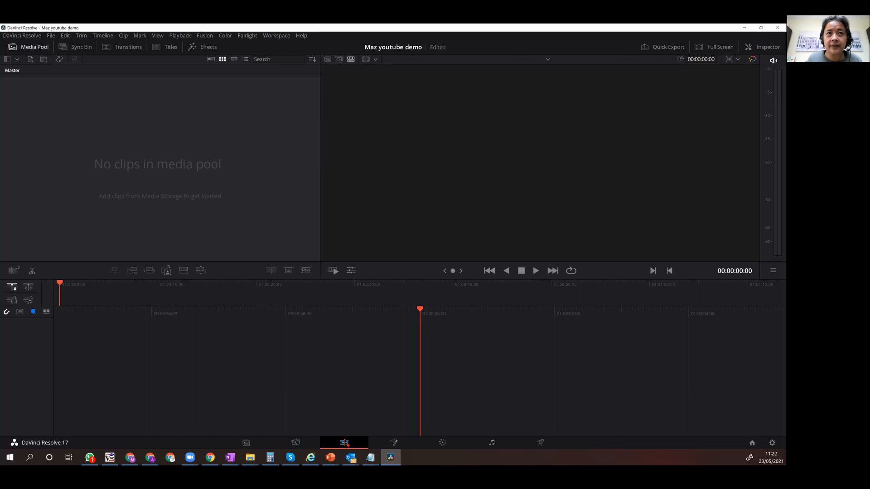
right_click(154, 145)
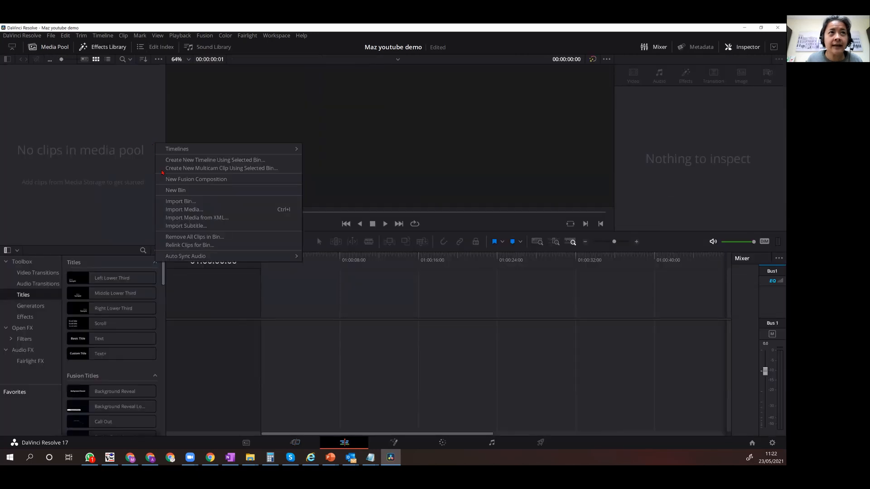
left_click(217, 211)
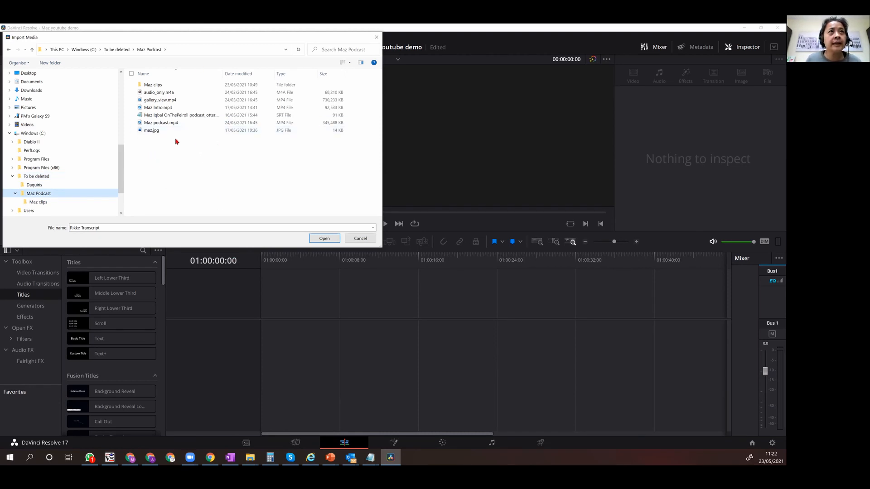
left_click(176, 124)
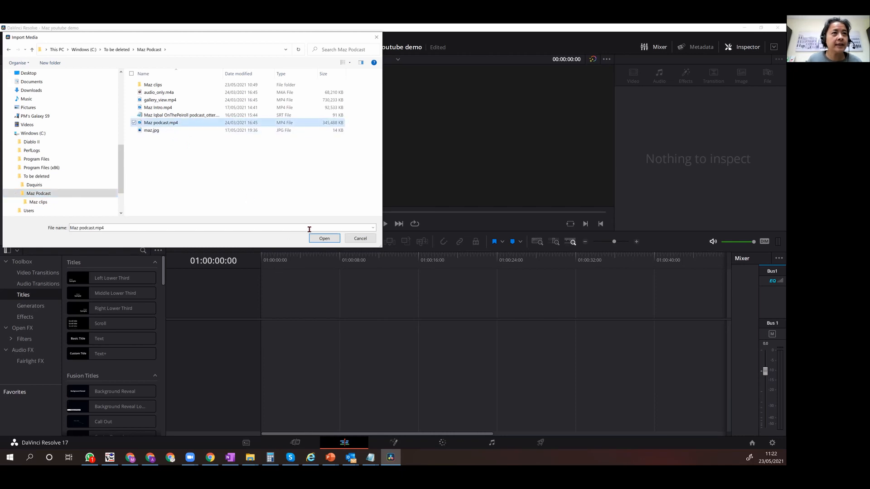
left_click(216, 119, "ctrl")
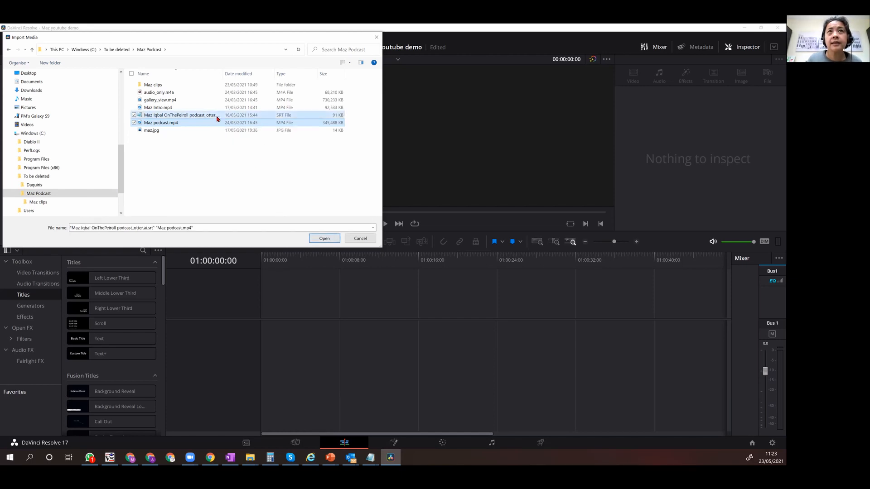
left_click(325, 239)
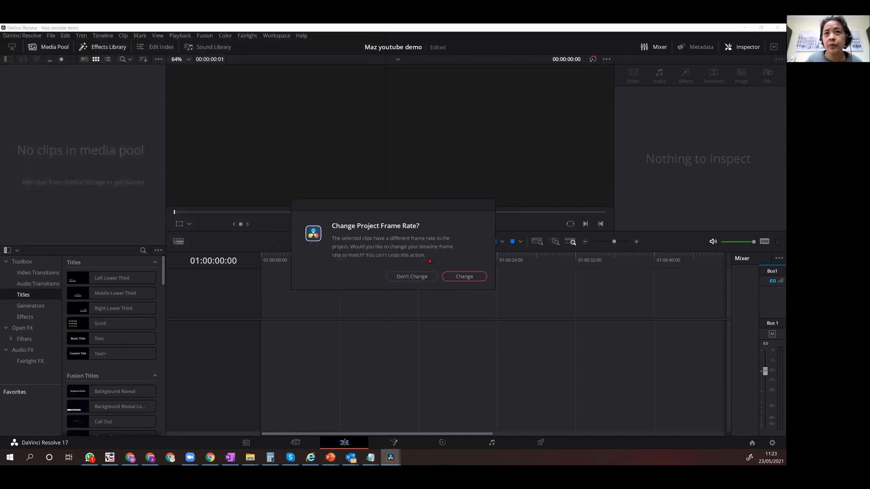
left_click(462, 277)
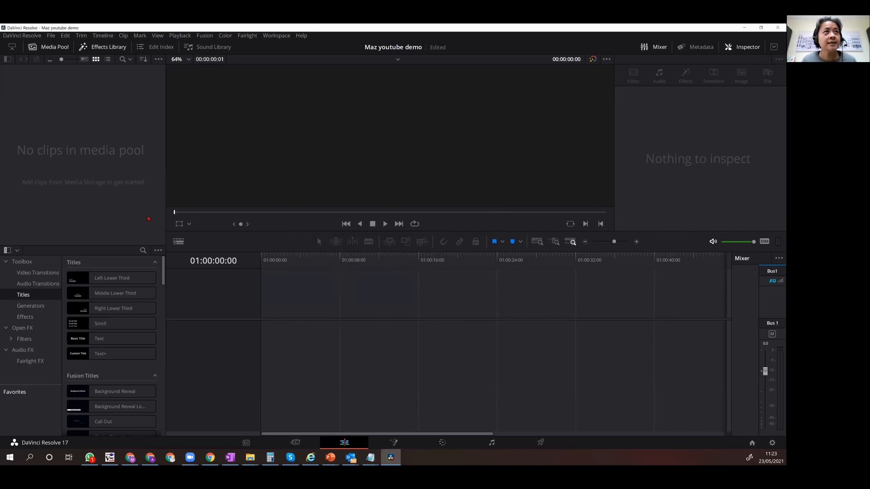
Import the music file daiquiris-hey-pluto-main-version-01-57-2436.mp3 from the Daquiris folder into the media pool.
right_click(54, 142)
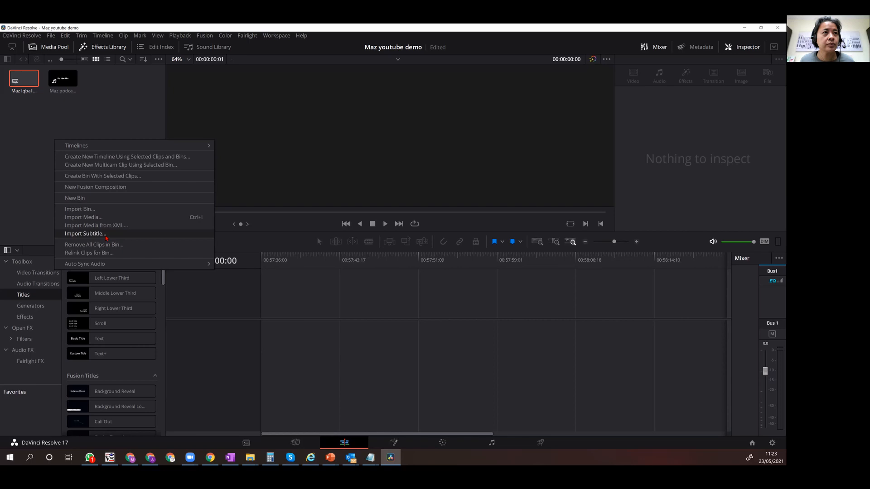
left_click(95, 218)
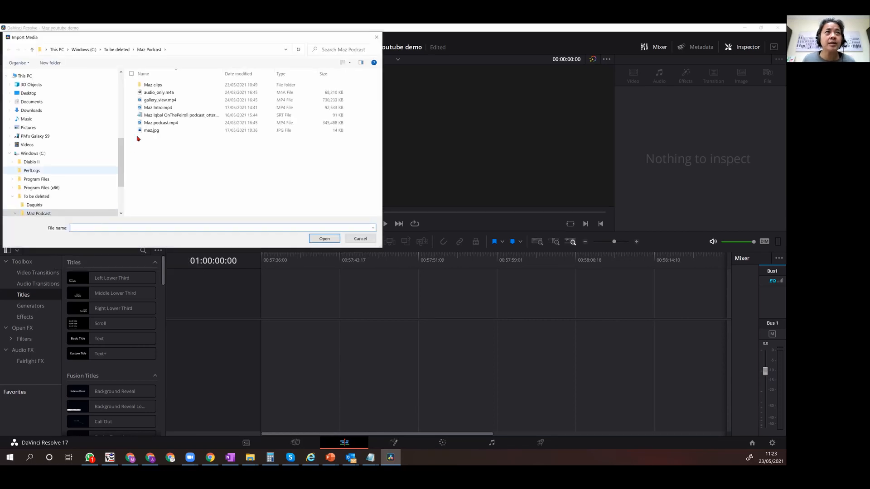
left_click(34, 206)
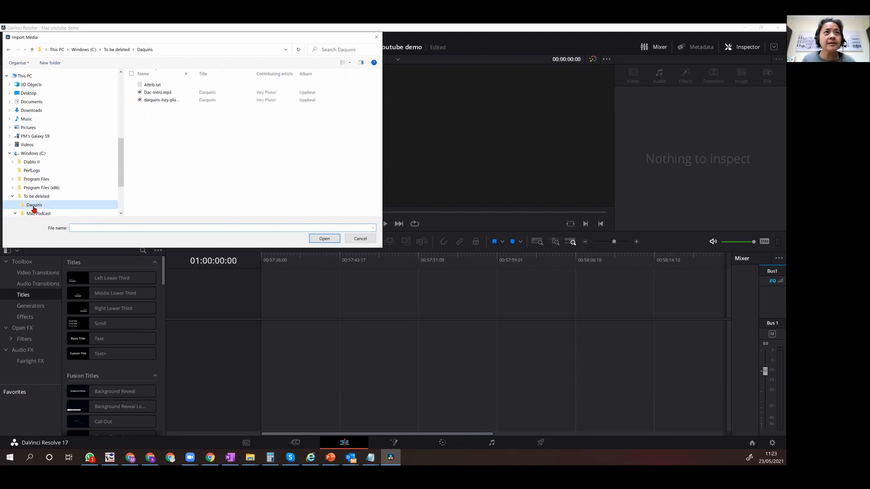
left_click(162, 100)
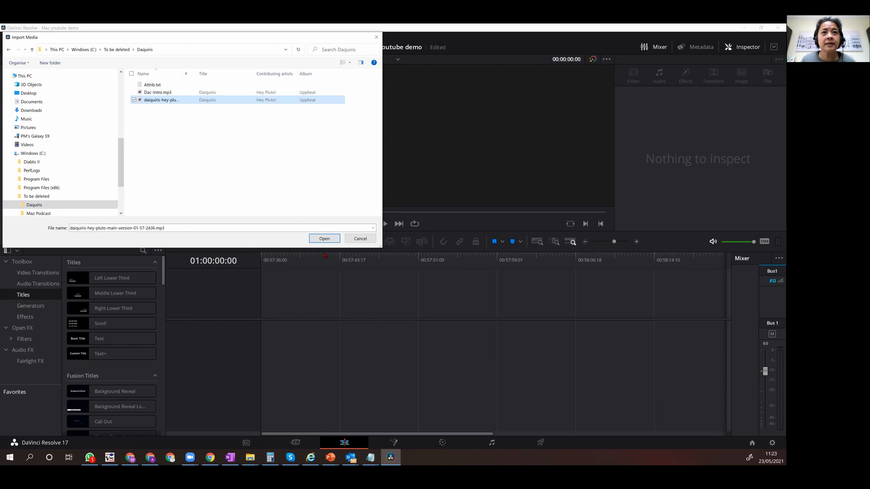
left_click(324, 240)
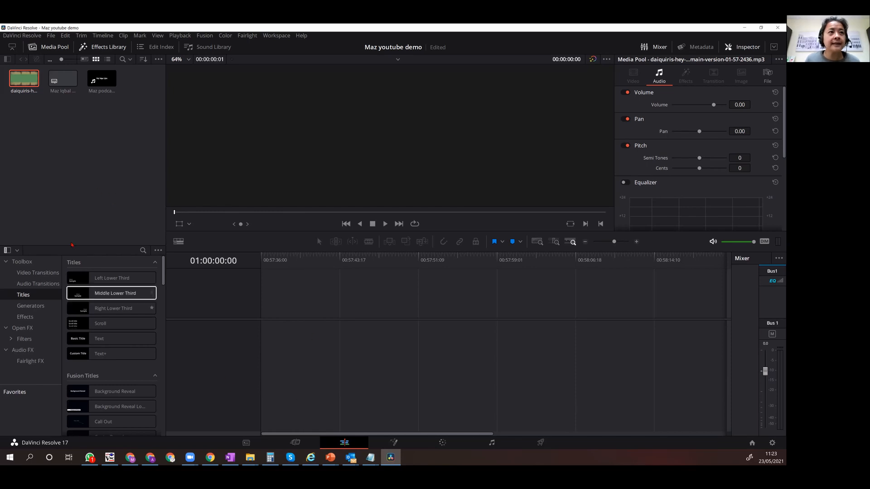
Place Maz podcast.mp4 at the start of a new timeline.
left_click(68, 90)
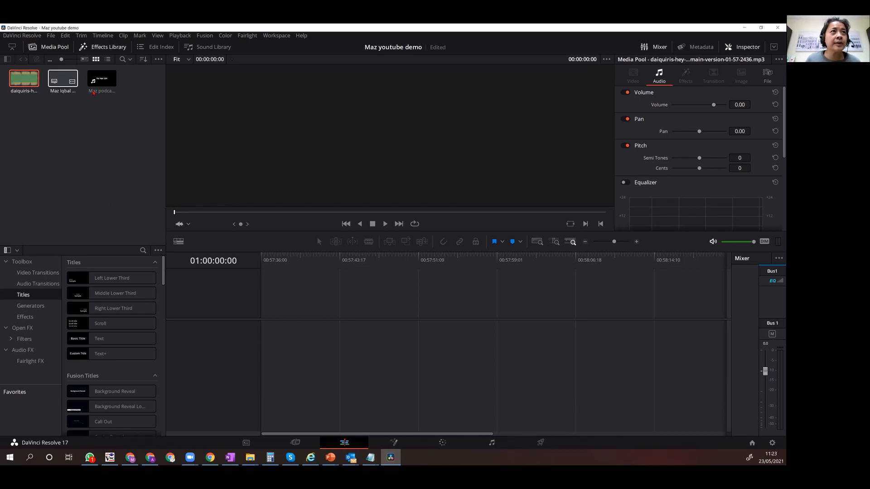
left_click(93, 92)
left_click_drag(103, 113, 266, 388)
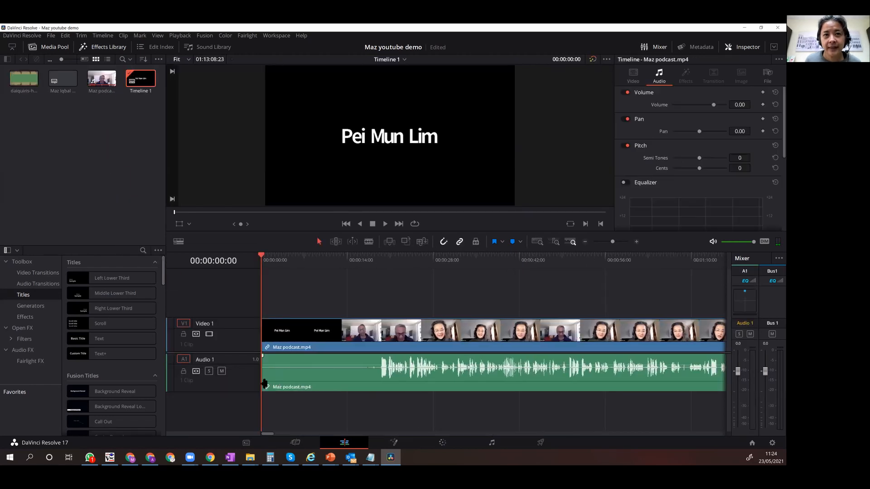
Split the podcast clip at about 19 seconds, just before the speech begins, and return to the selection tool.
left_click(332, 363)
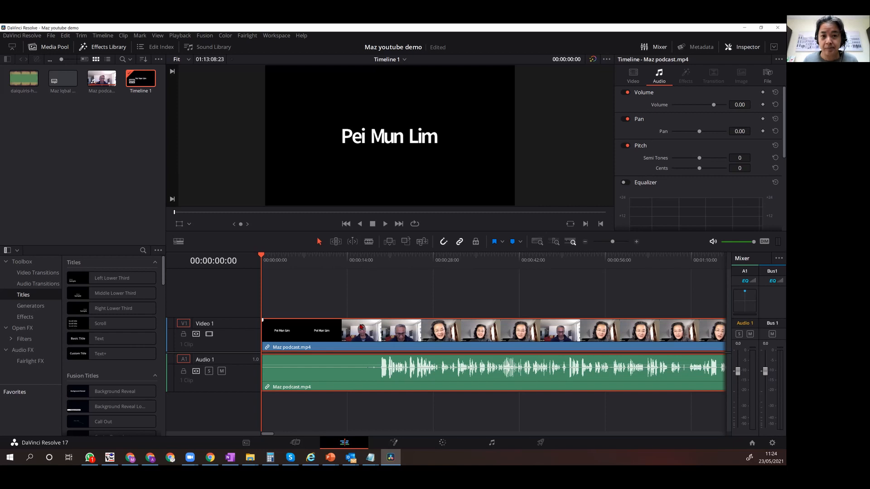
key("b")
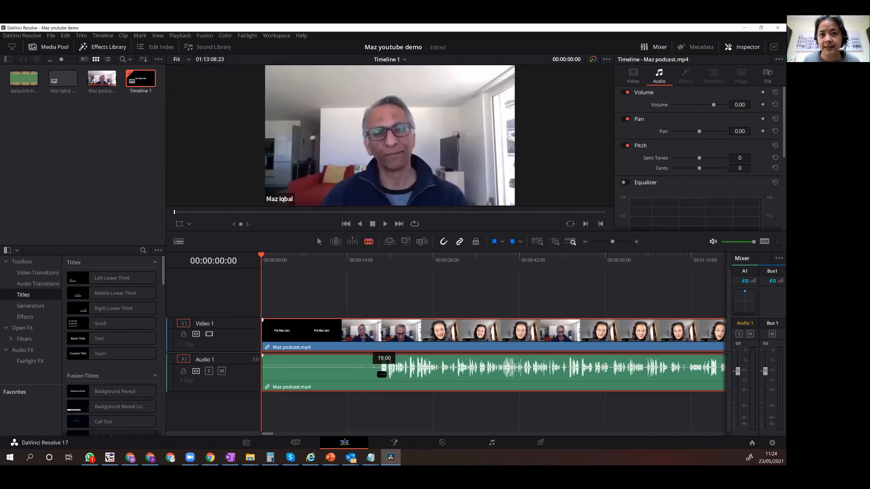
left_click(377, 370)
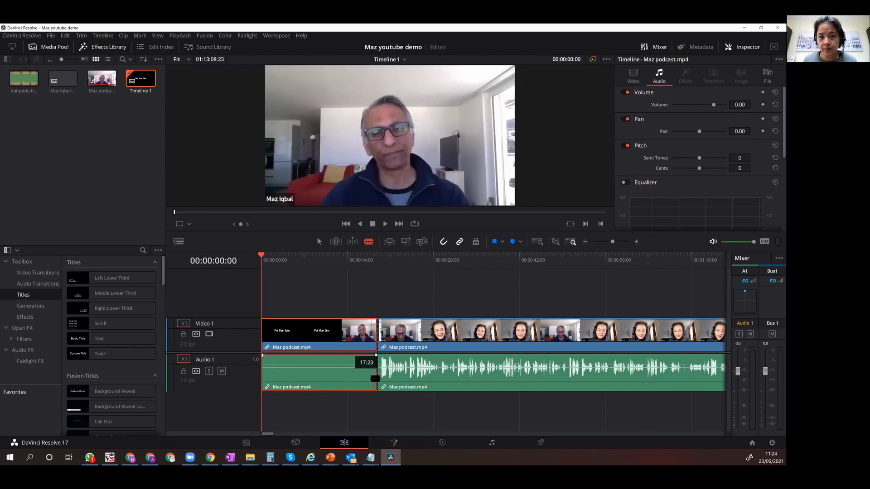
key("a")
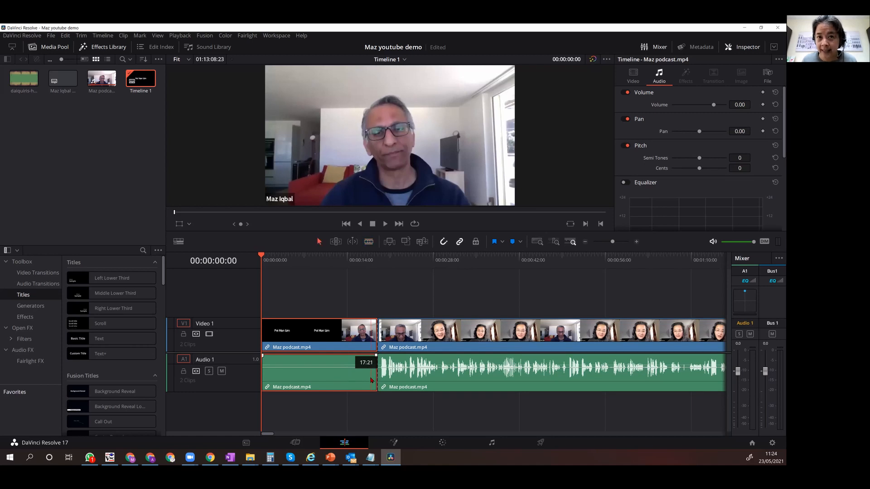
key("BackSpace")
left_click(356, 334)
key("BackSpace")
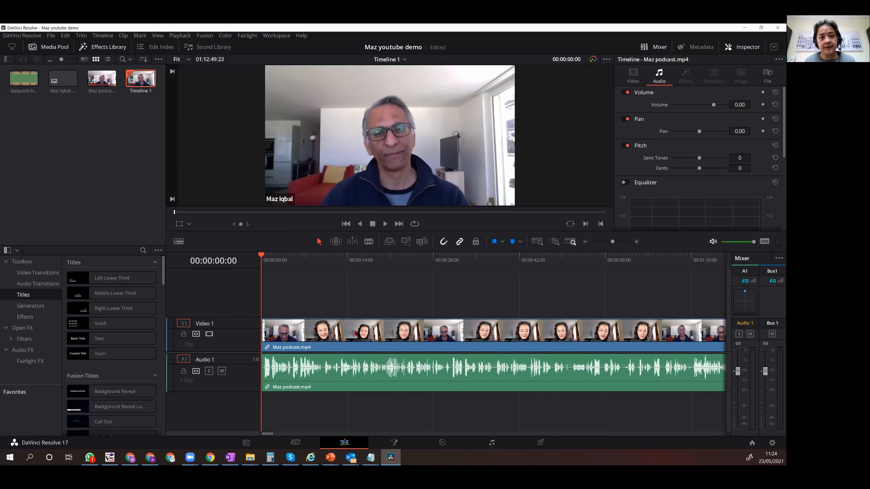
key("ctrl+z")
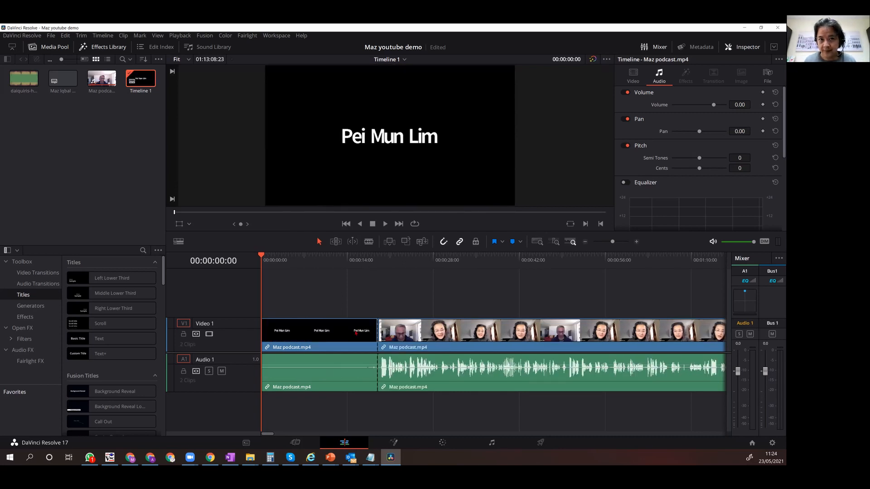
Ripple delete the silent opening segment so the rest of the podcast closes up to the timeline's start.
left_click(356, 332)
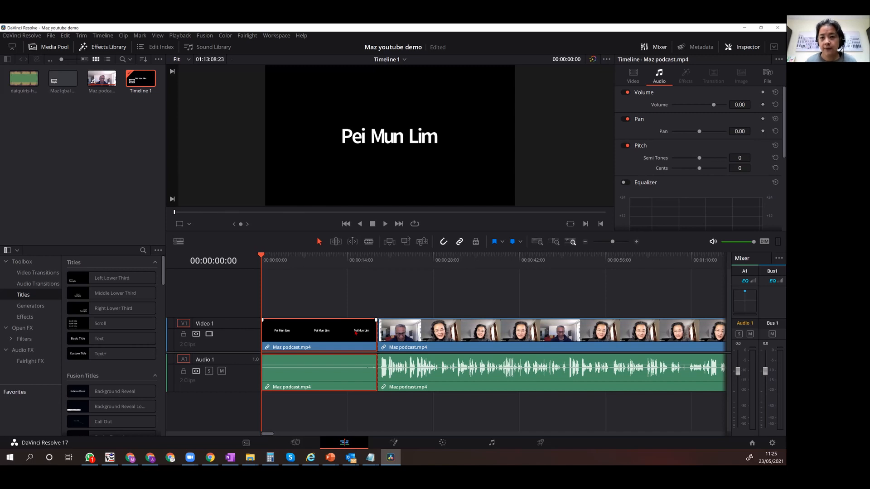
key("Delete")
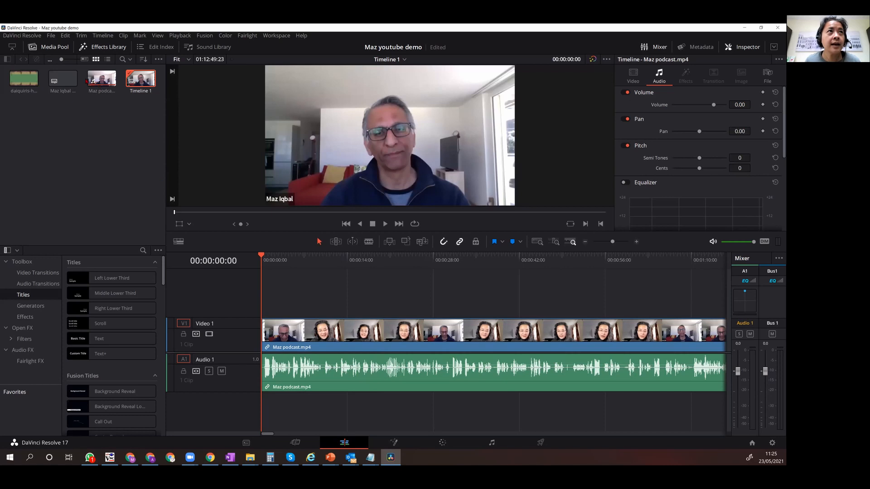
Add the imported SRT subtitles above the video on the timeline, aligned with the start of the podcast clip.
left_click(60, 80)
left_click_drag(63, 80, 264, 303)
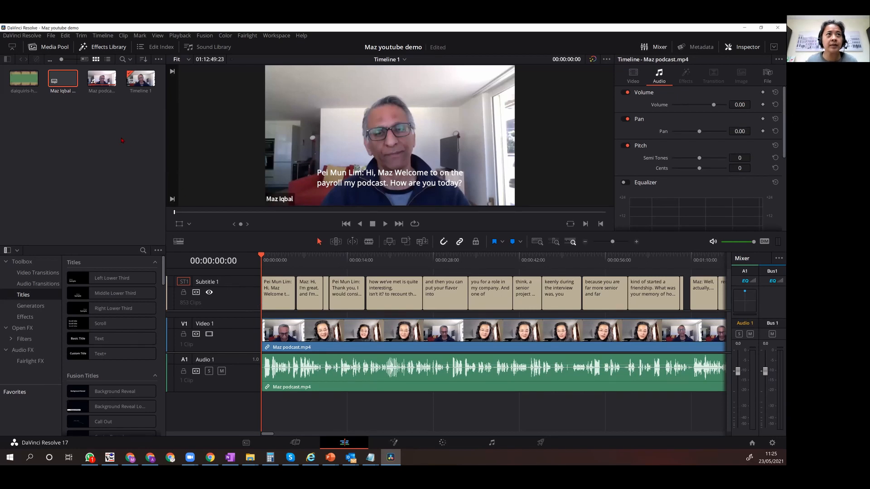
left_click(61, 125)
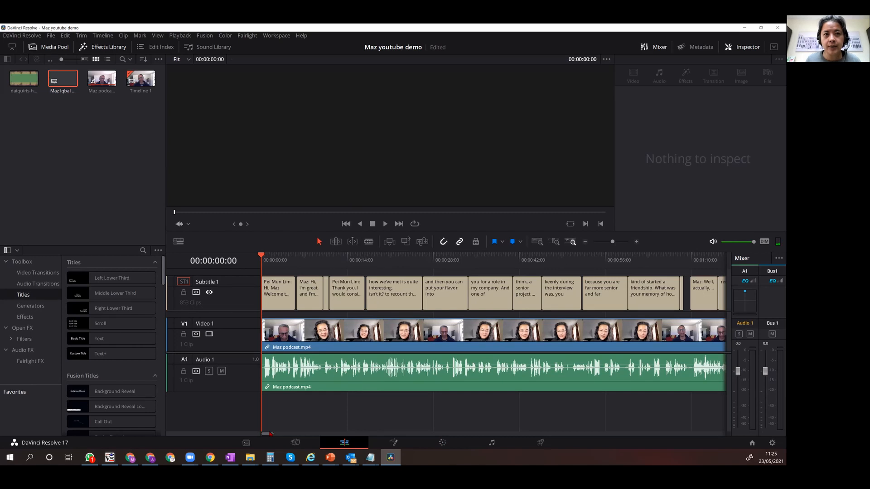
Locate the subtitle "The last thing developers want is to be an open plan office" and set the playhead at about 00:29:33:20.
left_click_drag(268, 435, 453, 436)
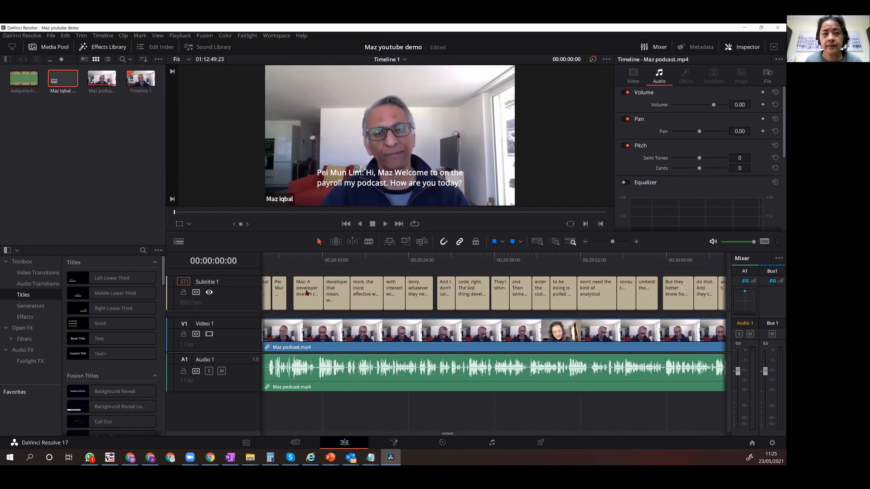
left_click(307, 290)
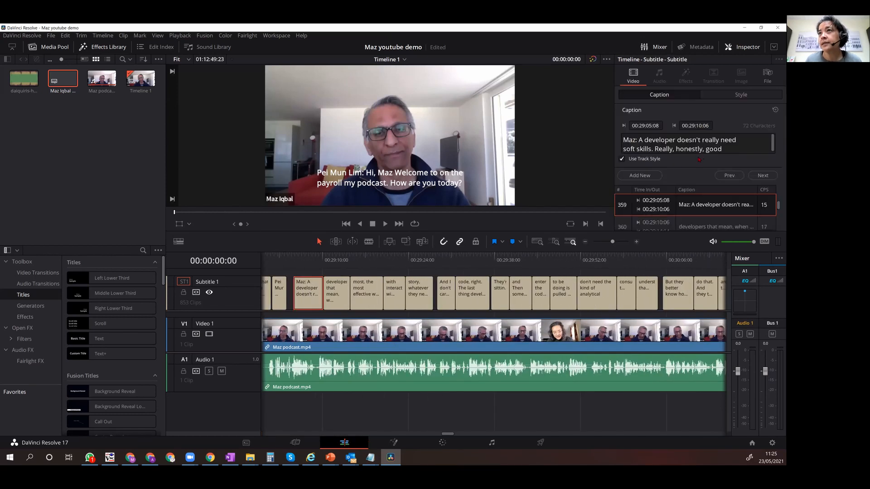
left_click(467, 292)
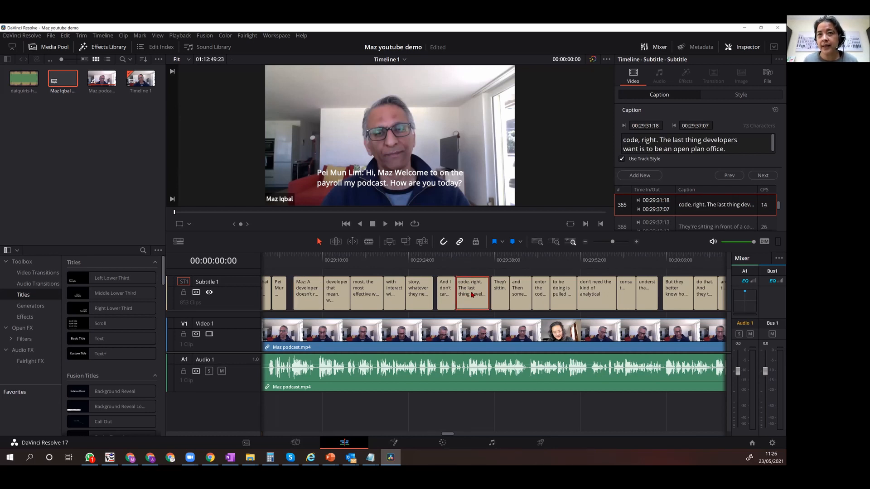
left_click(468, 259)
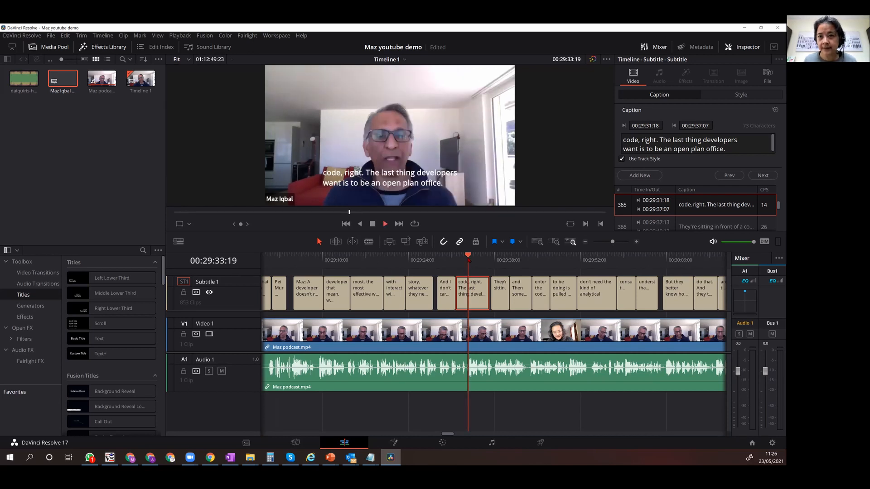
key("space")
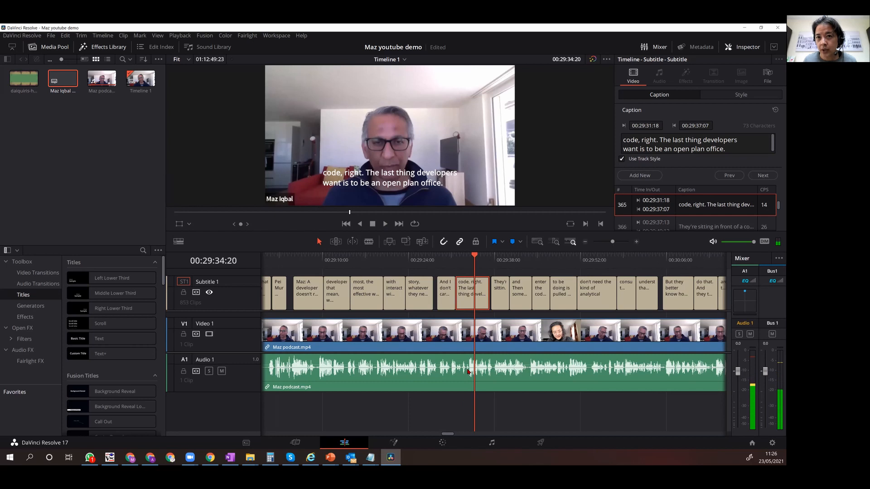
key("j")
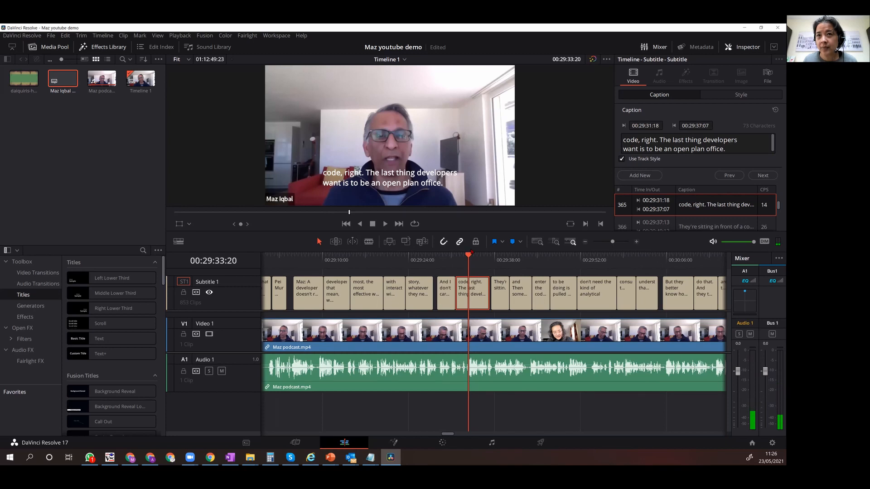
Split the podcast clip at 00:29:33:10, just before "The last thing developers want" is spoken.
left_click_drag(469, 255, 466, 255)
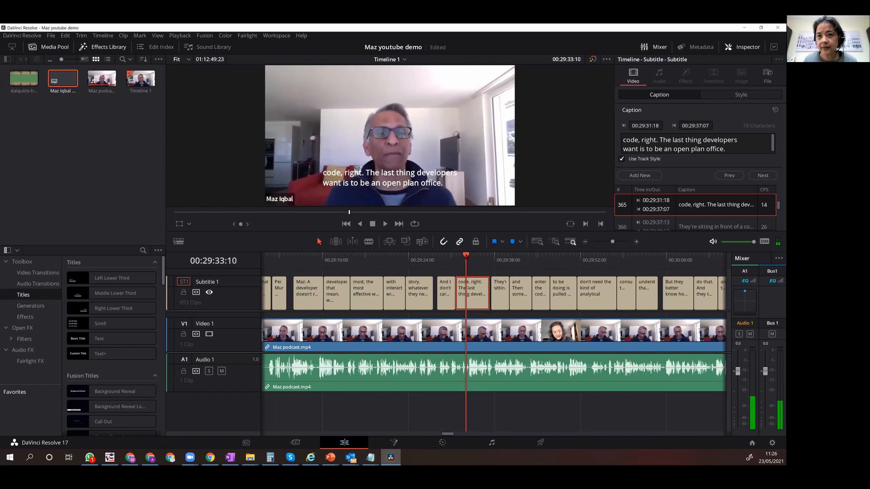
key("b")
left_click(472, 374)
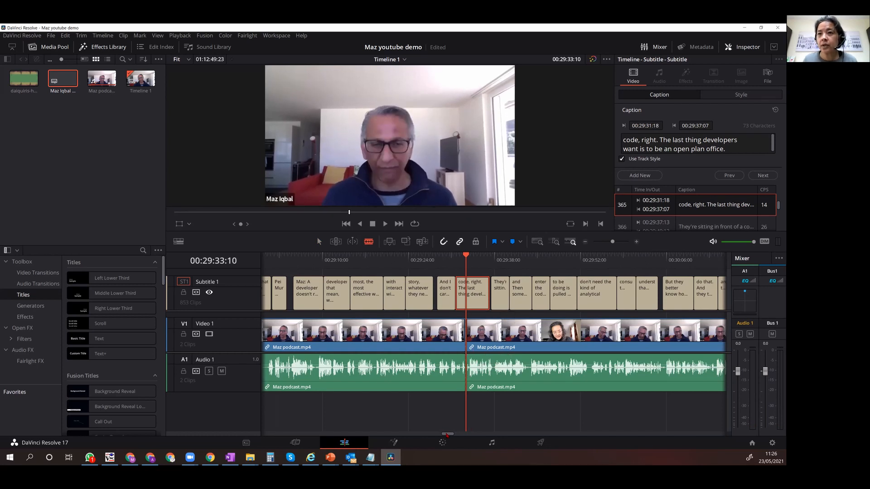
Find the subtitle "the business domain. And that's fine." and set the playhead at 00:30:42:17, where the highlight ends.
left_click_drag(447, 435, 456, 434)
key("a")
left_click(372, 300)
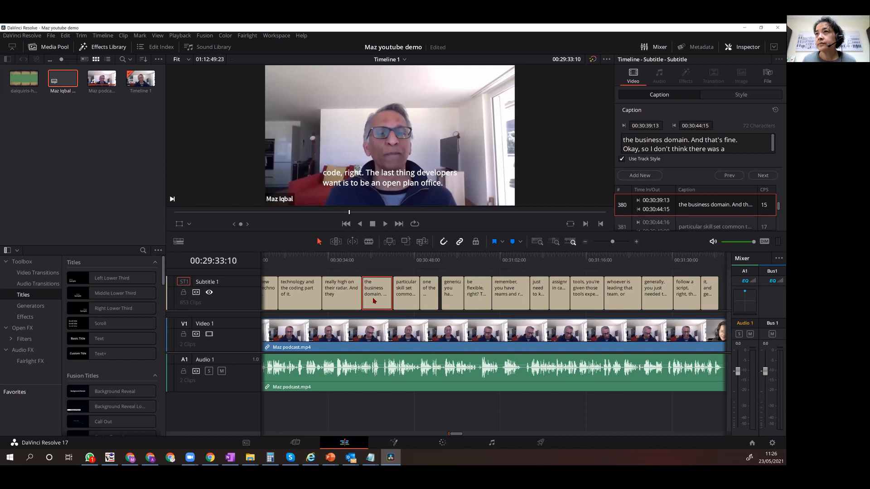
left_click(370, 259)
key("space")
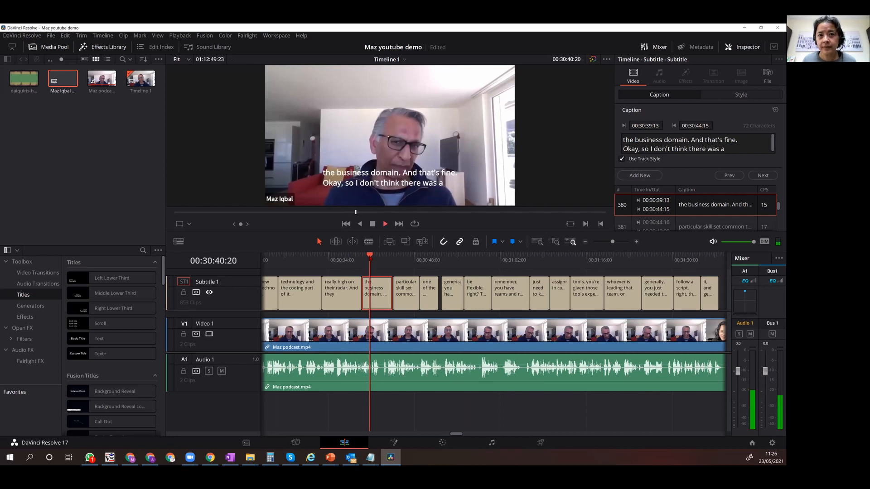
key("space")
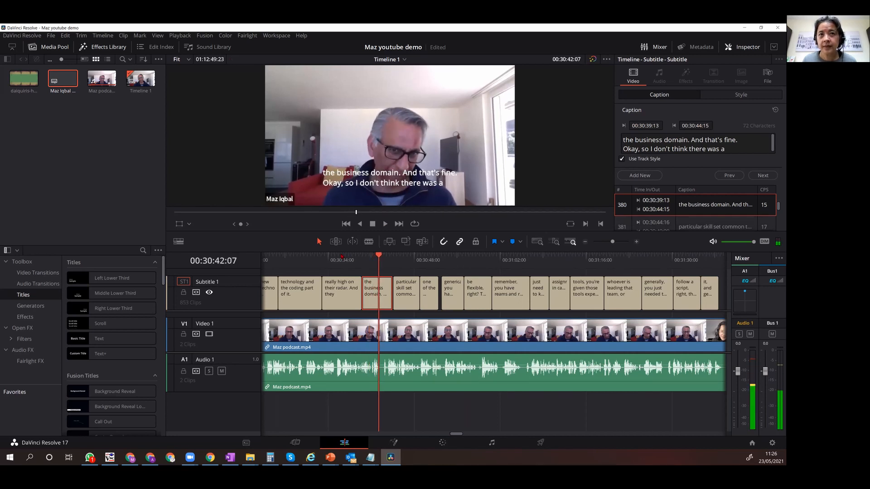
left_click(341, 257)
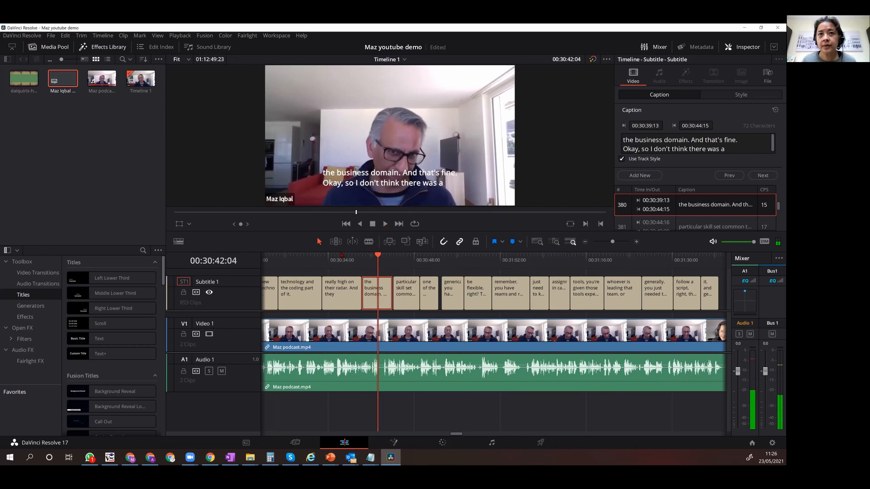
left_click_drag(379, 255, 382, 255)
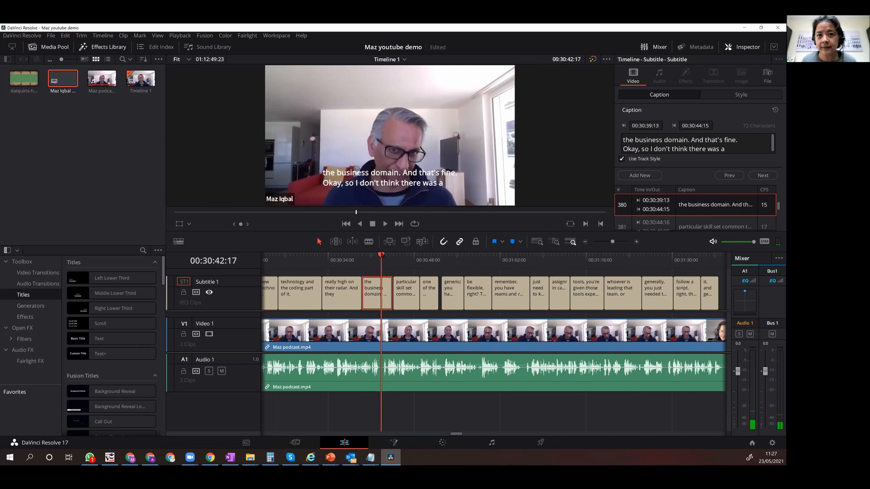
Split the podcast clip at the 00:30:42:17 playhead and return to the selection tool.
key("b")
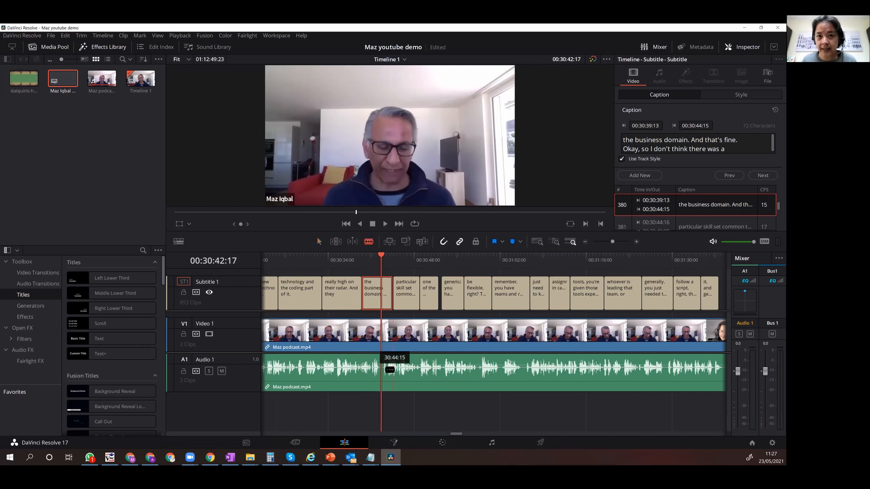
left_click(385, 372)
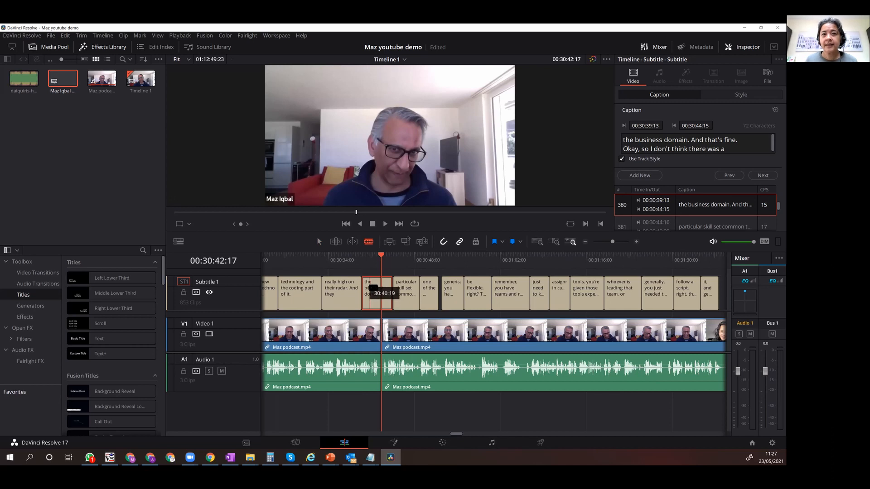
key("a")
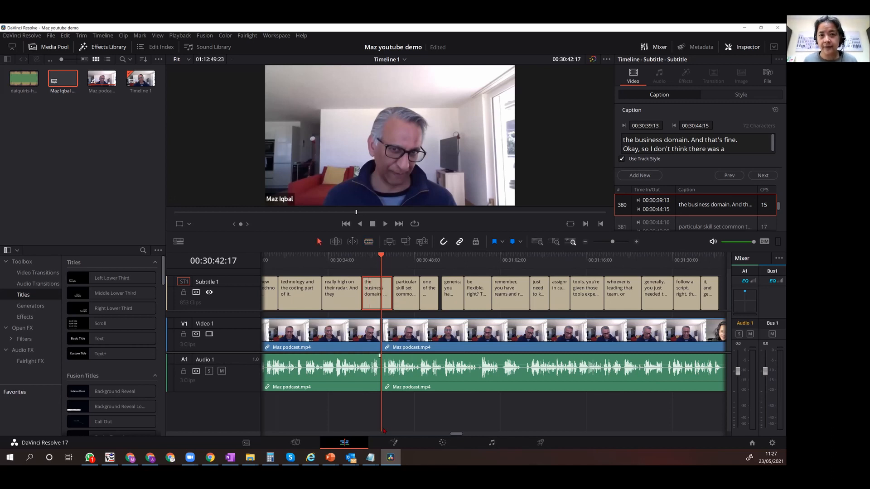
Delete the podcast segment that follows the highlight's end cut.
left_click_drag(452, 434, 450, 434)
left_click(496, 335)
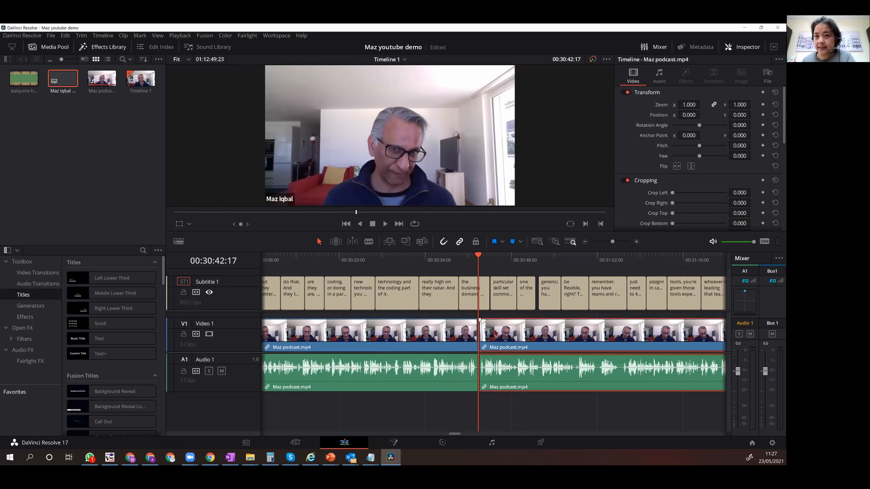
key("Delete")
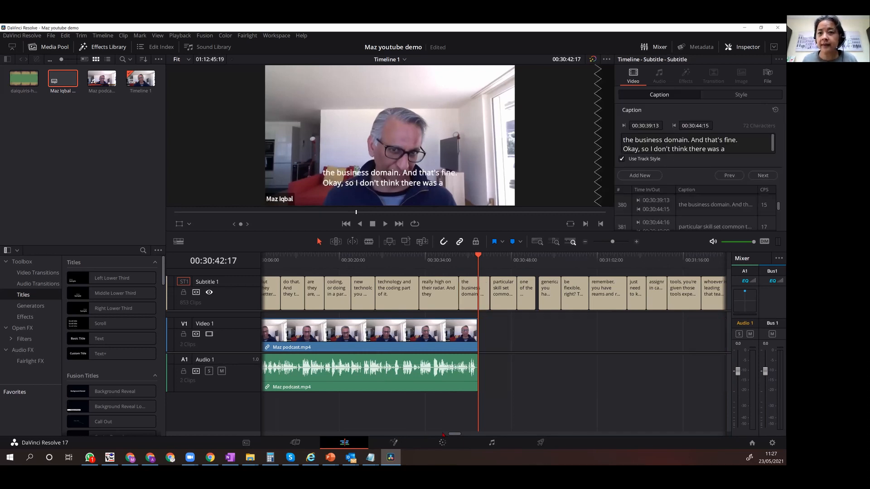
Ripple delete the podcast segment before the highlight so the clip closes up to the timeline's start.
left_click_drag(448, 435, 442, 435)
left_click(384, 328)
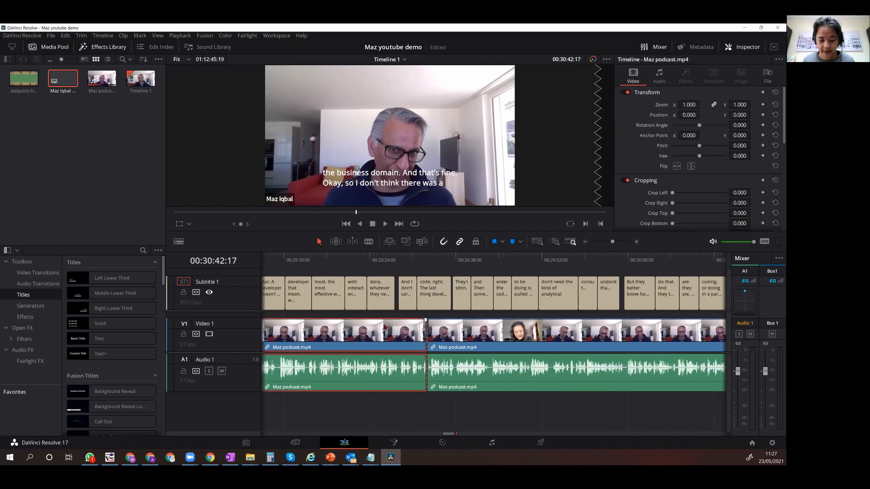
key("Delete")
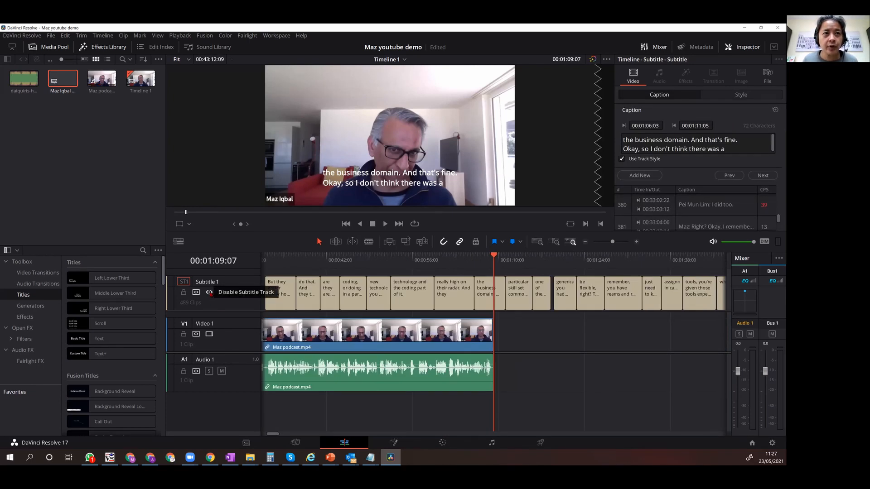
Hide the subtitles and delete the Subtitle 1 track from the timeline.
left_click(209, 292)
right_click(227, 296)
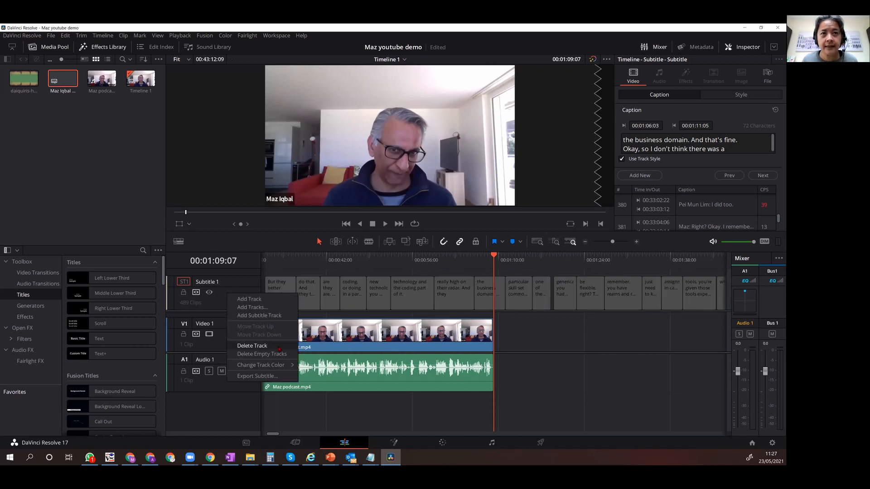
left_click(272, 347)
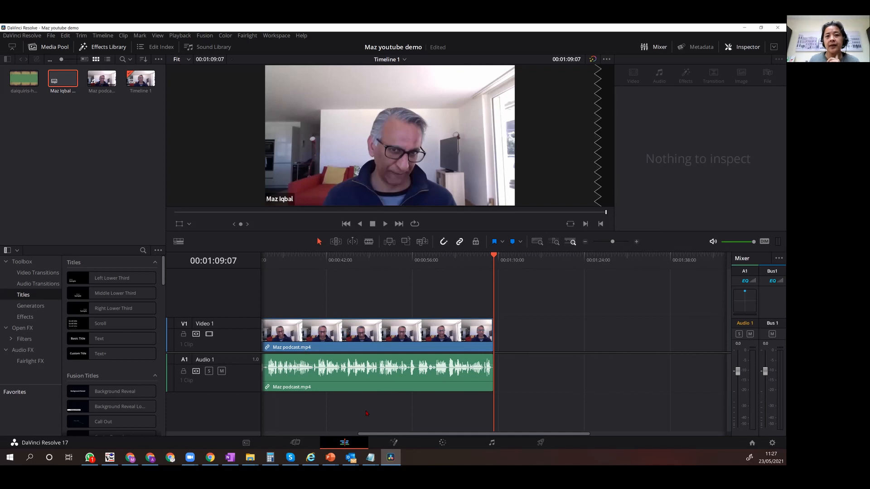
Fit the whole clip in the timeline, and set up its delivery with the YouTube 1080p preset in MP4 format.
key("shift+z")
left_click(540, 443)
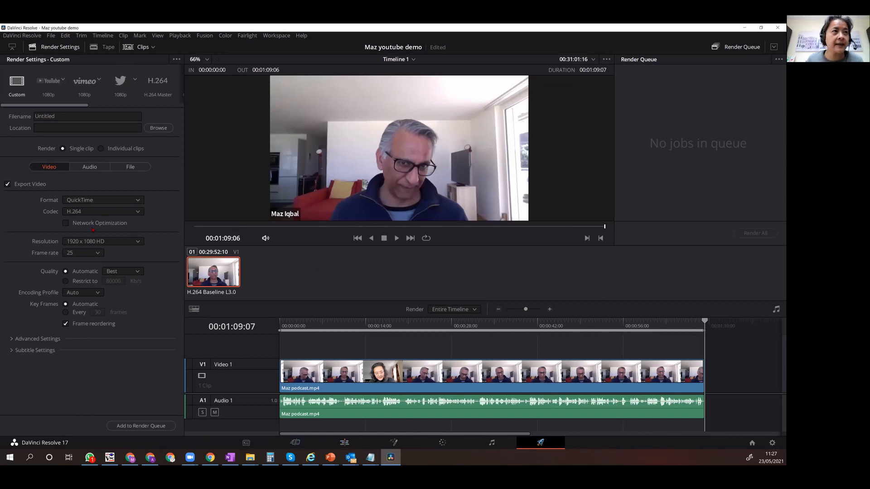
left_click(46, 82)
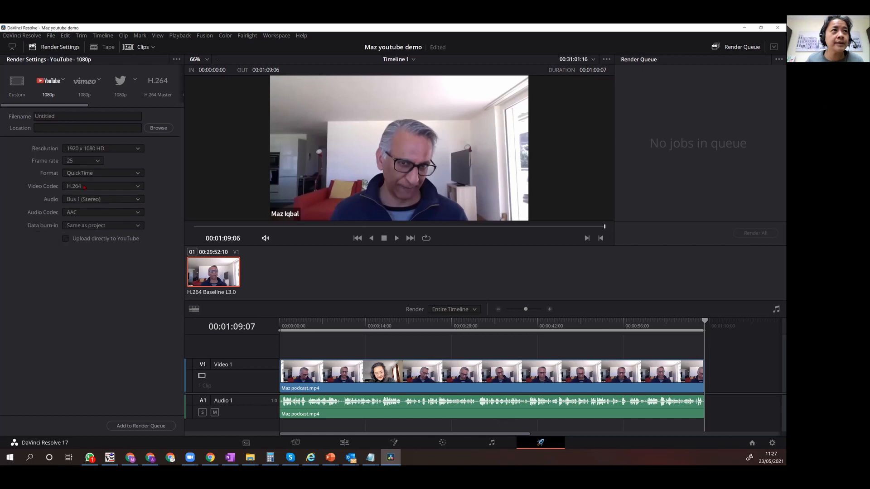
left_click(83, 119)
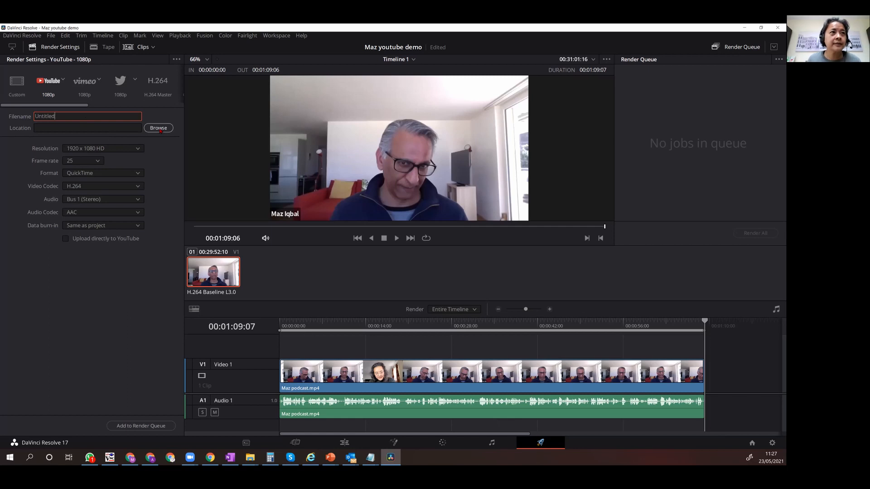
left_click(160, 128)
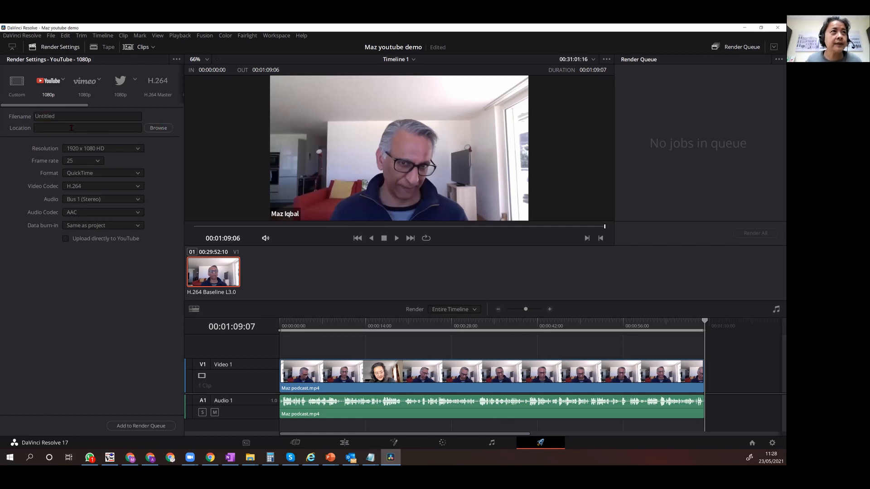
left_click(95, 176)
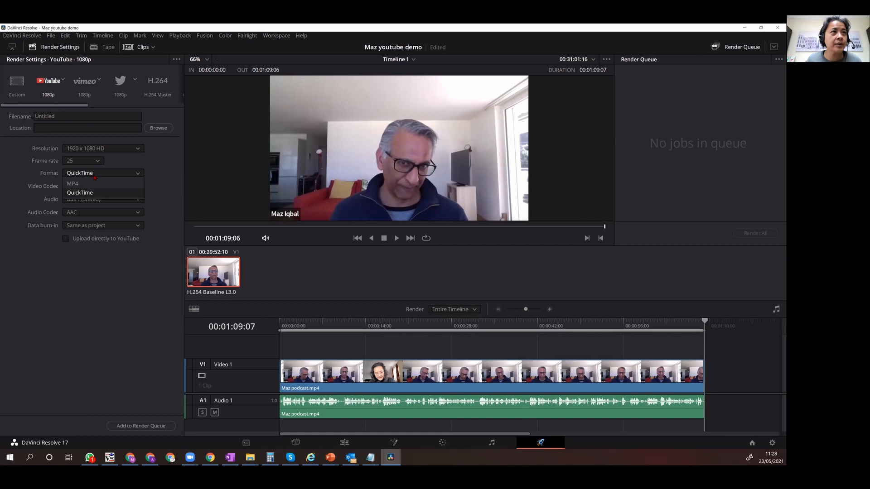
left_click(91, 193)
Set the render destination to C:\To be deleted\Maz Podcast with the file name Maz-DevelopersClip.mp4.
left_click(160, 128)
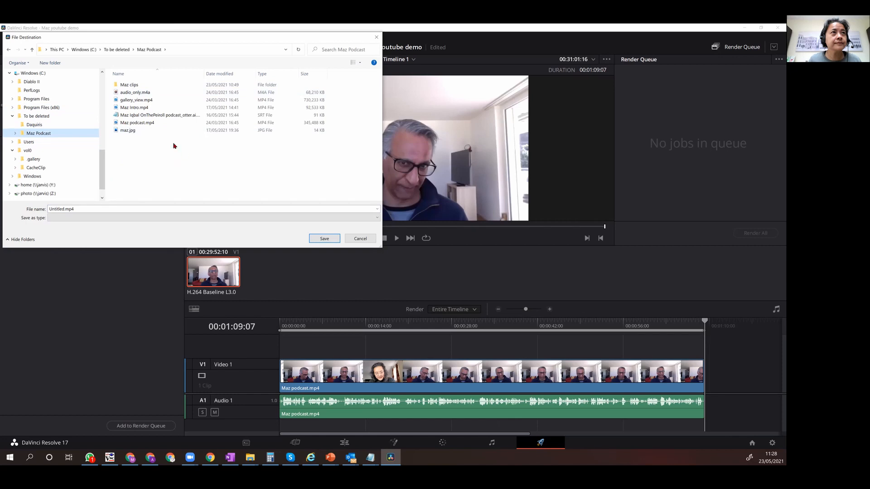
left_click(65, 211)
left_click(64, 210)
double_click(64, 211)
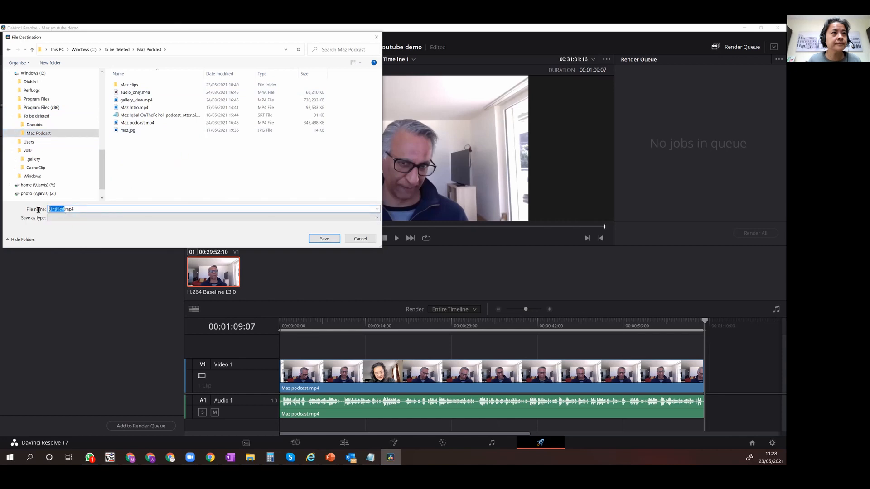
type("Maz-Dev")
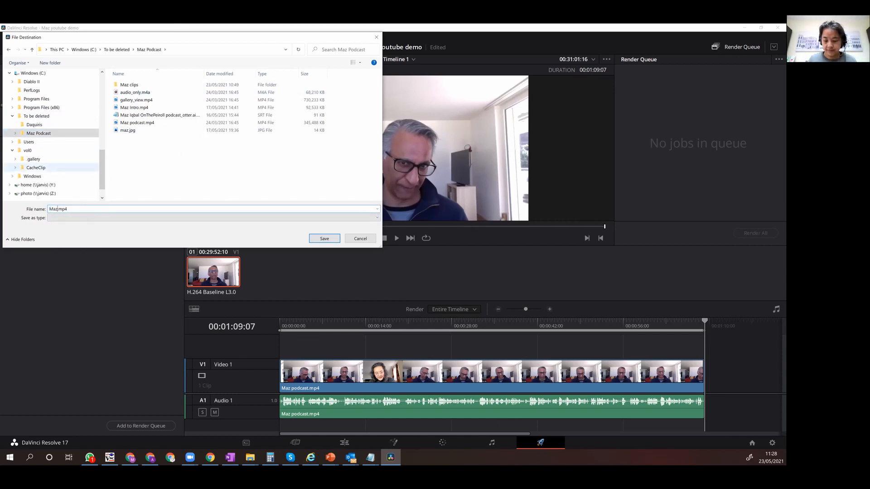
type("elopers")
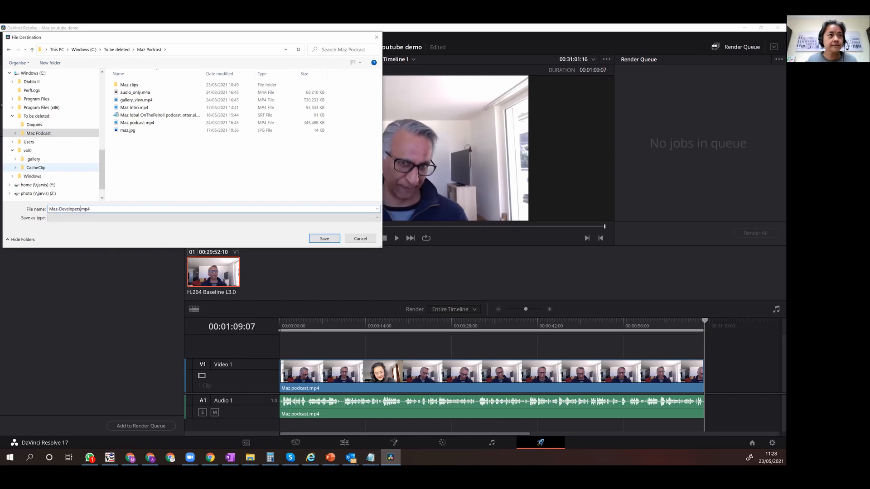
type("Clip")
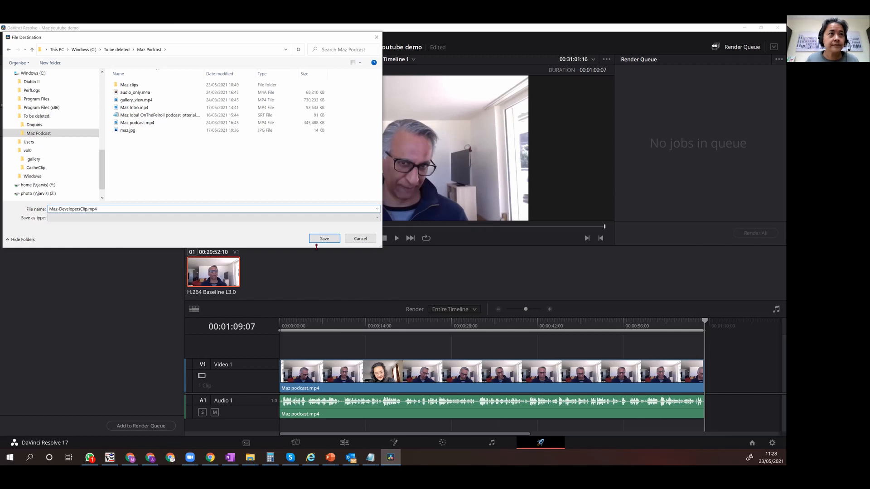
left_click(319, 239)
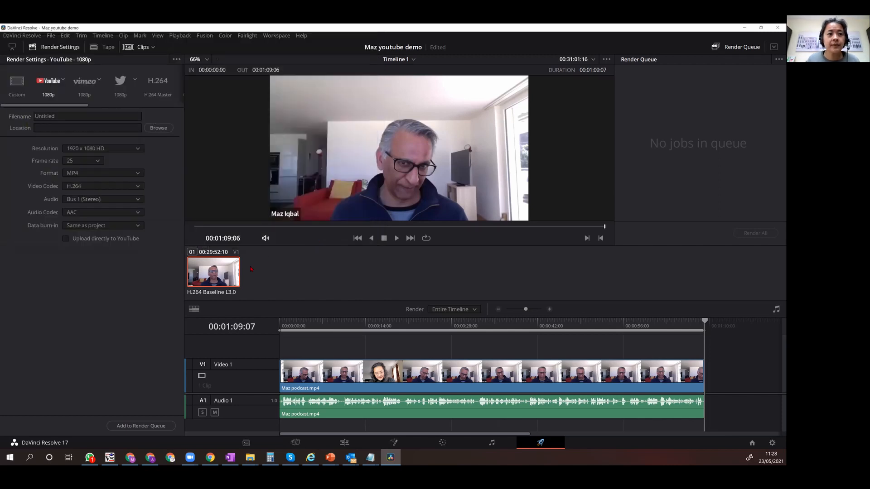
Add the clip to the render queue and render the job.
left_click(138, 426)
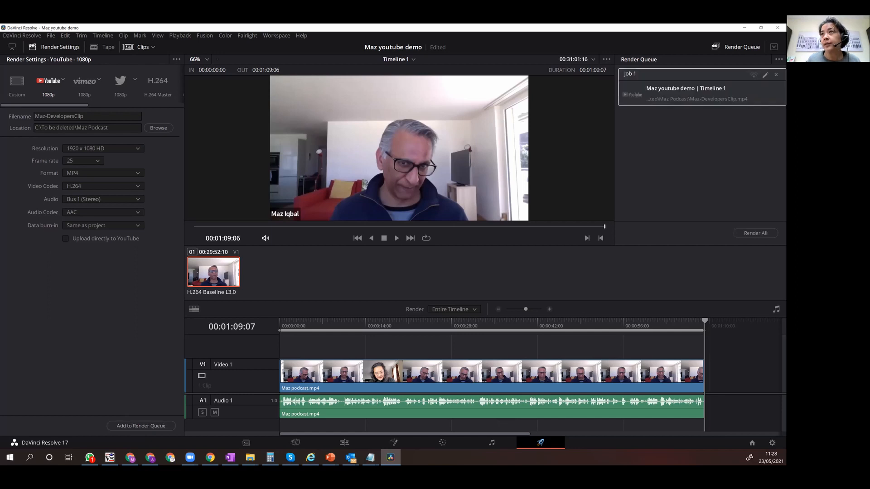
left_click(740, 233)
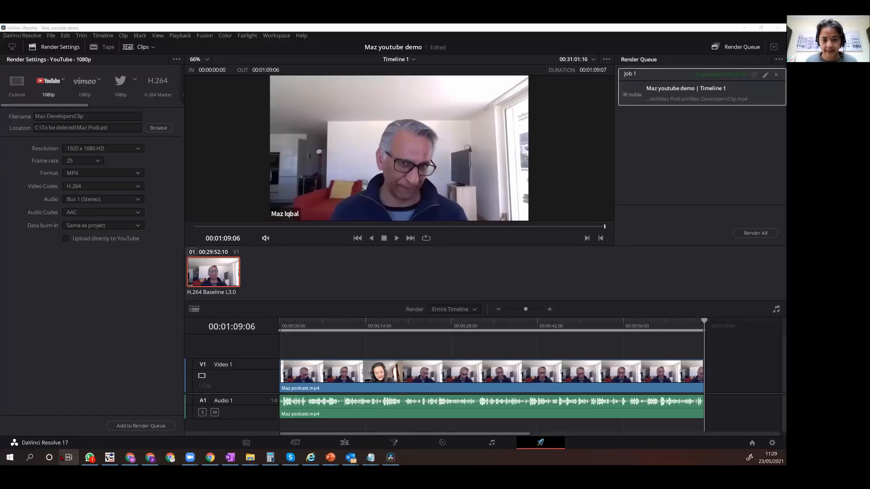
Switch to File Explorer, check the rendered Maz-DevelopersClip.mp4 in the Maz Podcast folder, and minimize the window.
left_click(250, 458)
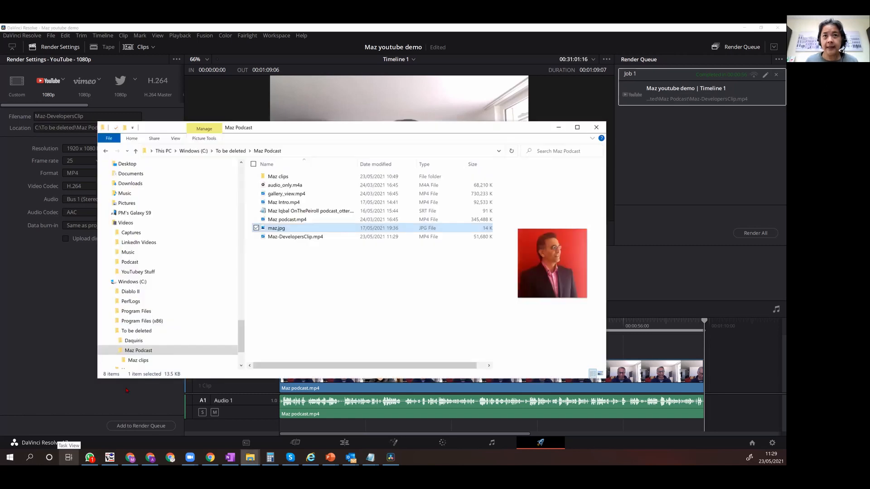
left_click(316, 238)
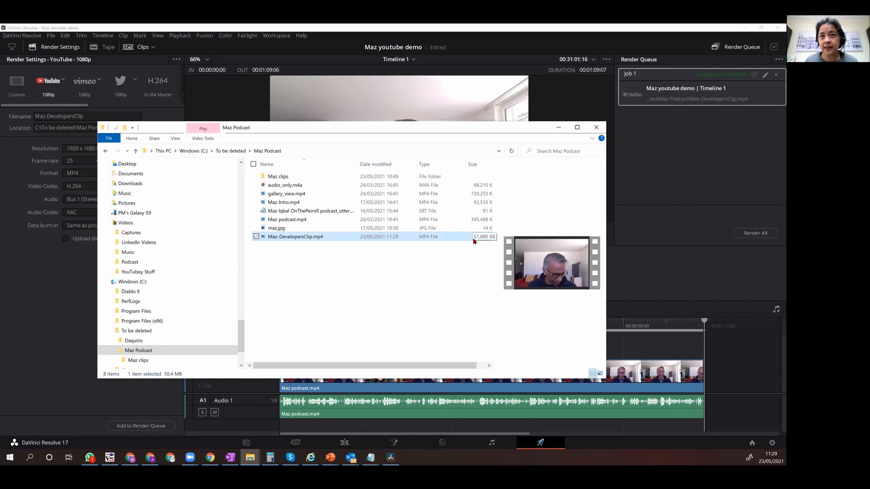
left_click(366, 296)
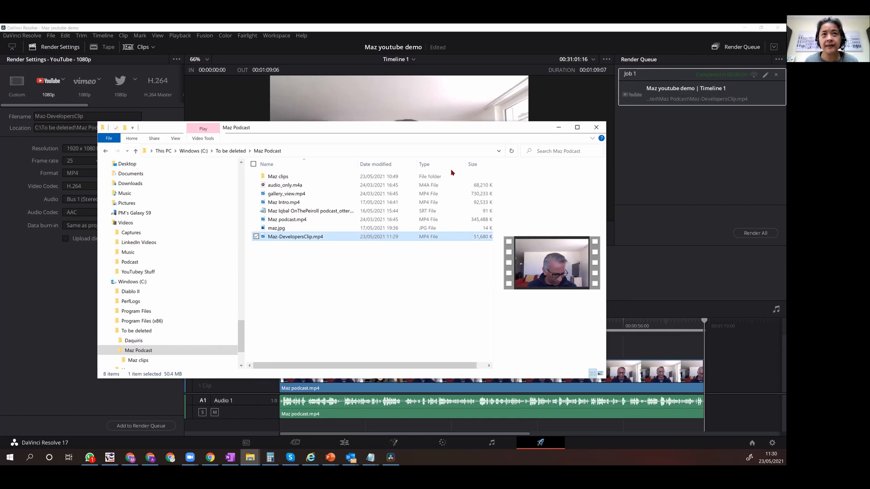
left_click(558, 128)
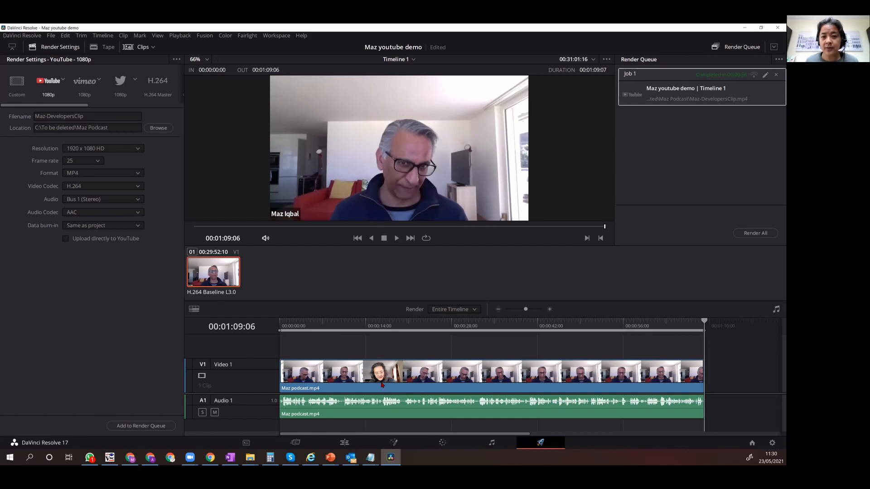
Return the project to the Edit page, then switch to File Explorer and select Maz-DevelopersClip.mp4.
left_click(345, 443)
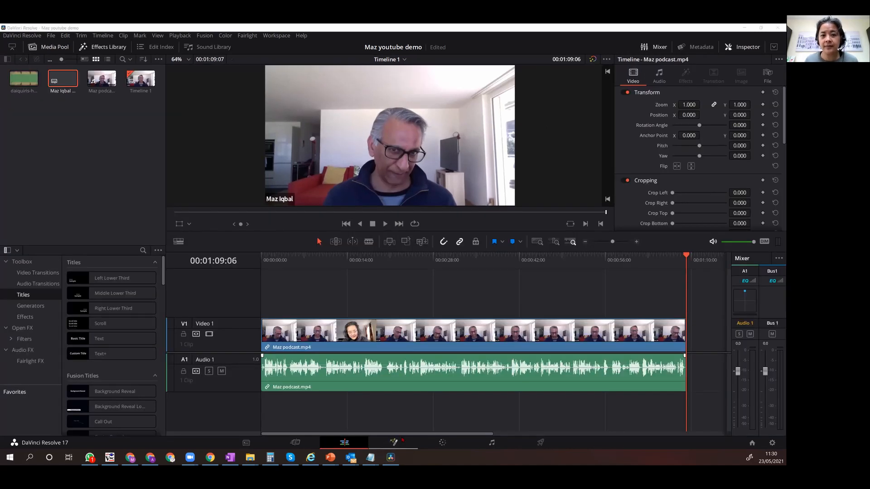
left_click(250, 457)
left_click(353, 236)
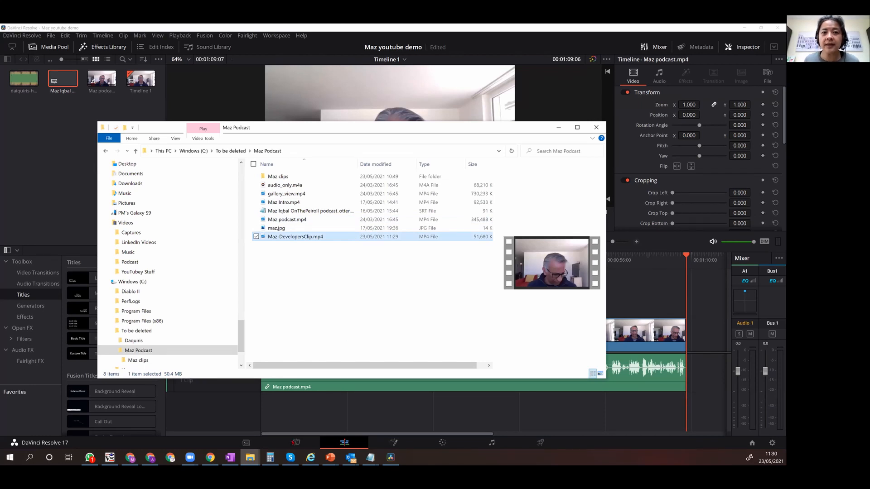
Switch to Otter.ai in Chrome and start an audio/video import in the YouTube Demo folder.
left_click(312, 435)
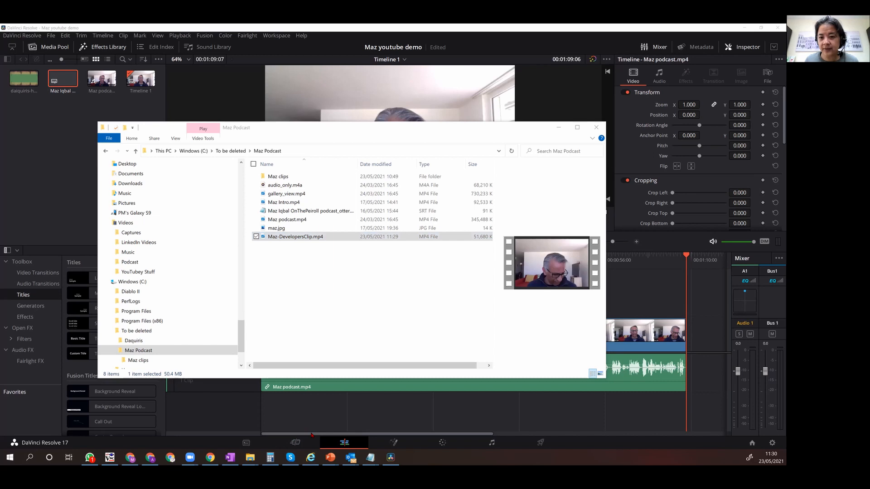
key("alt+Tab")
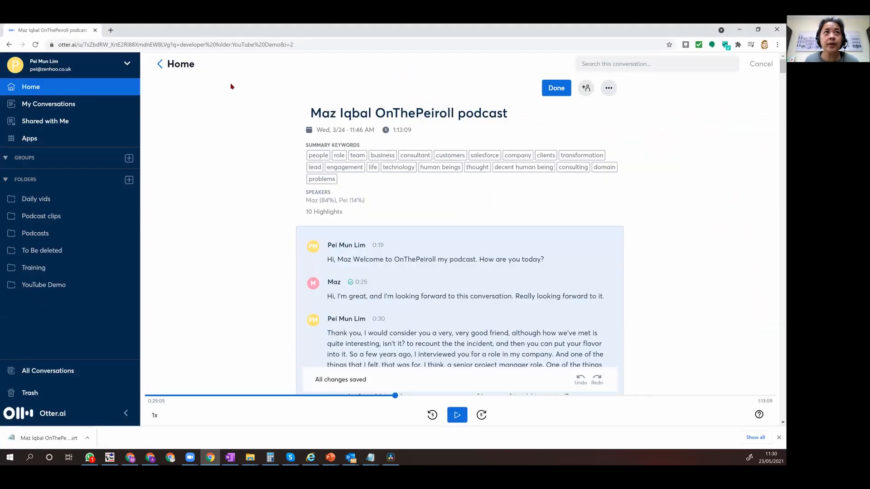
left_click(44, 285)
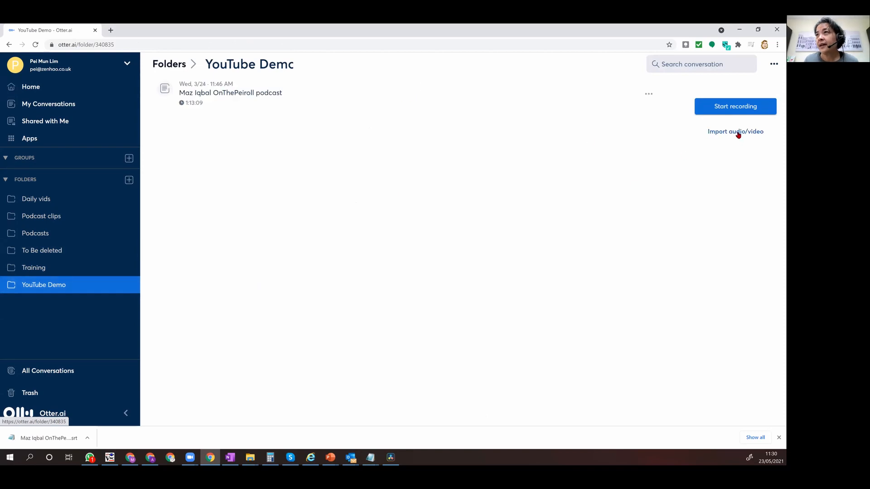
mouse_move(738, 134)
left_click(724, 159)
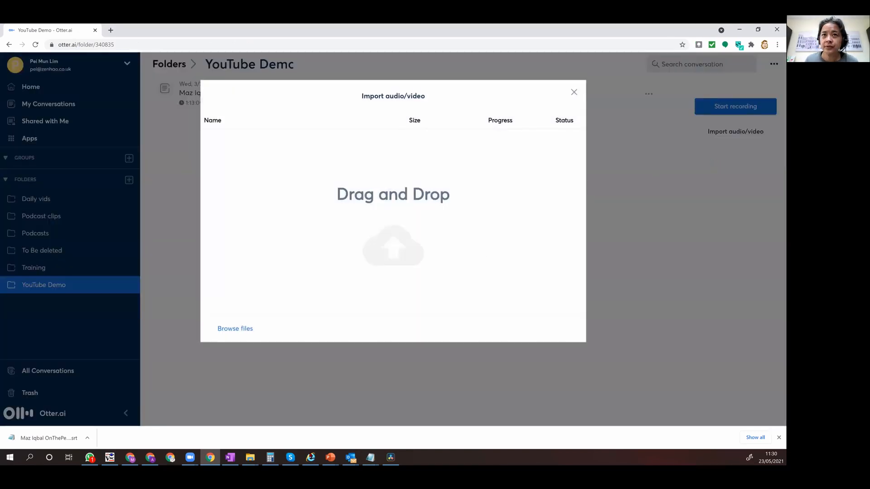
Bring Maz-DevelopersClip.mp4 from the Maz Podcast folder in File Explorer into the Otter.ai import to upload it.
left_click(250, 457)
left_click(121, 425)
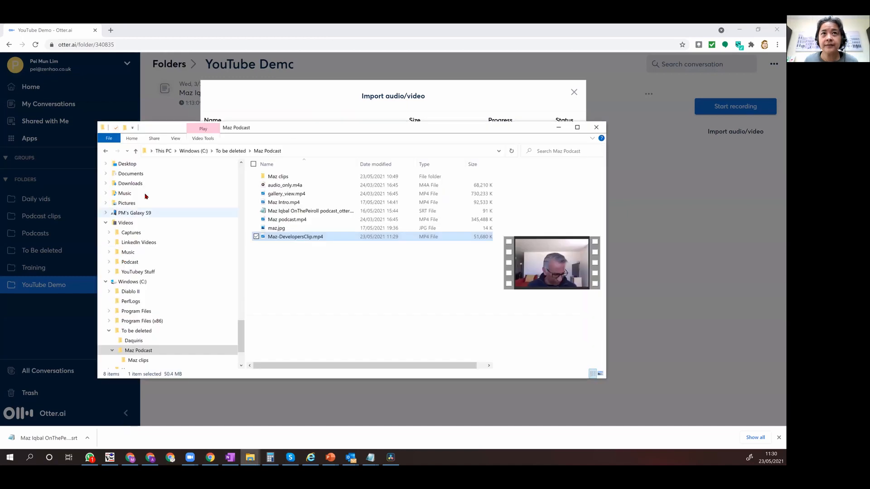
left_click_drag(245, 133, 205, 223)
left_click_drag(245, 327, 380, 197)
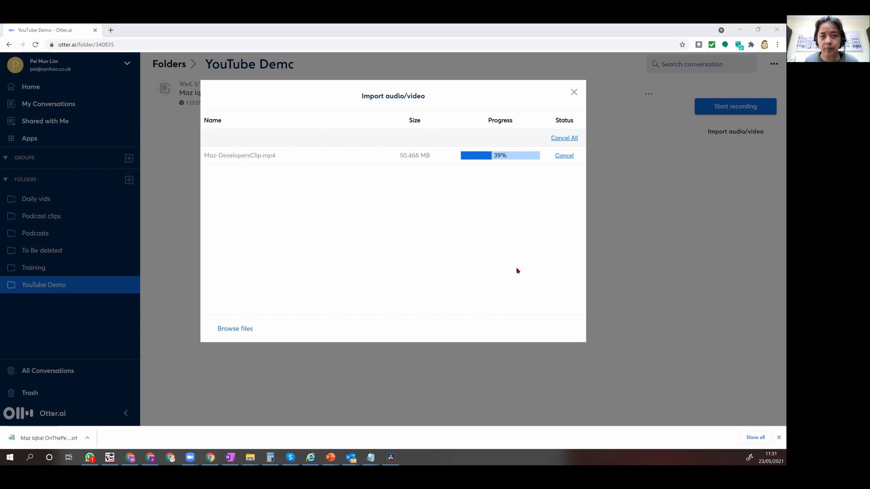
Switch to DaVinci Resolve and place a Text Box Swipe In title above the start of the podcast clip, then select it.
key("alt+Tab")
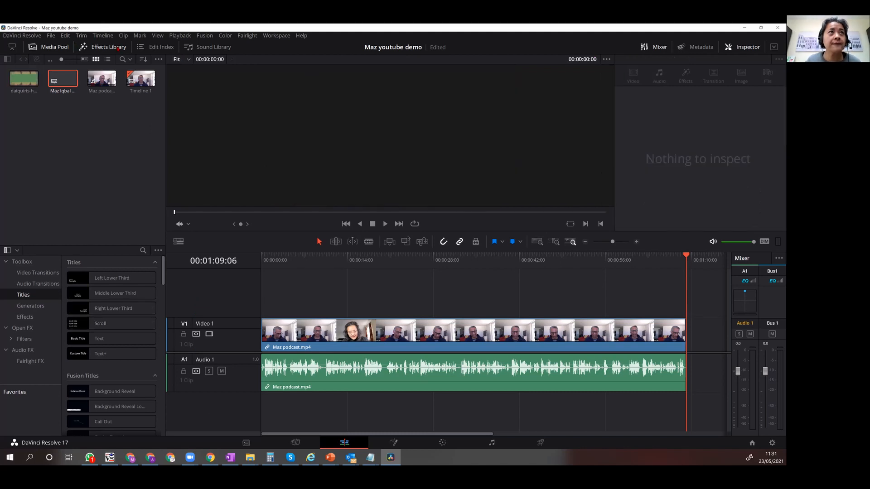
left_click(109, 47)
left_click(117, 48)
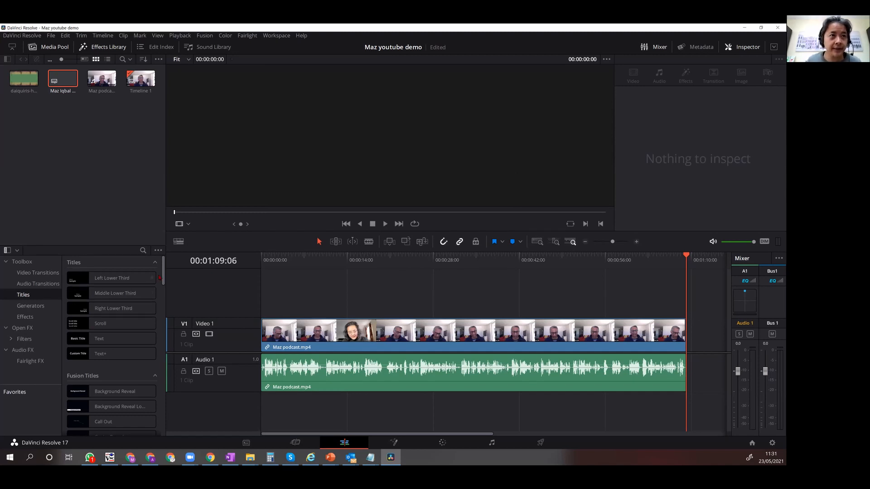
left_click_drag(165, 275, 149, 400)
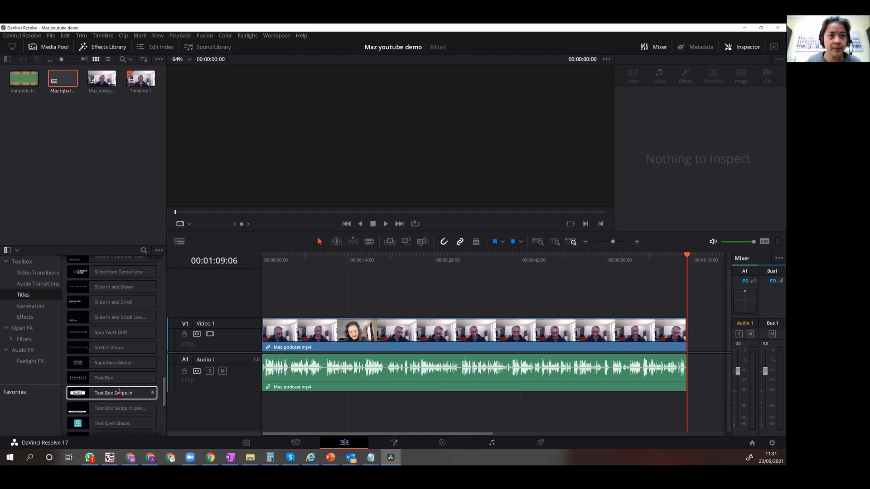
mouse_move(119, 394)
left_click_drag(120, 394, 276, 300)
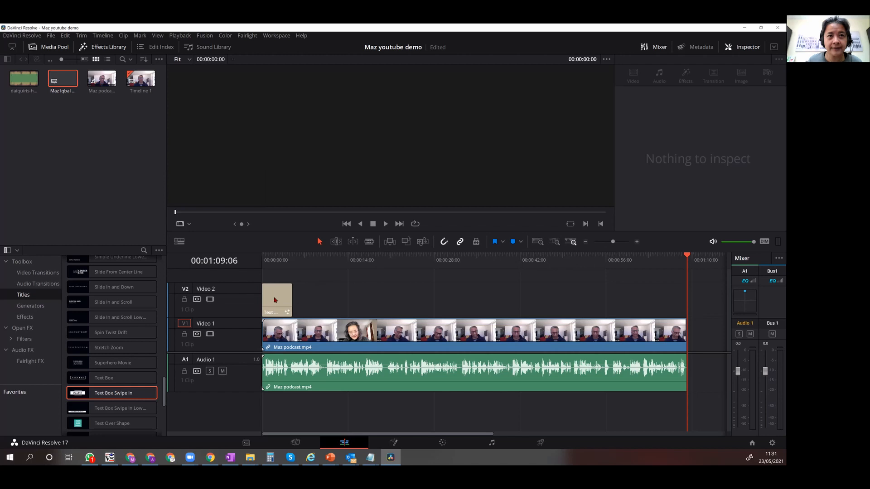
left_click(275, 300)
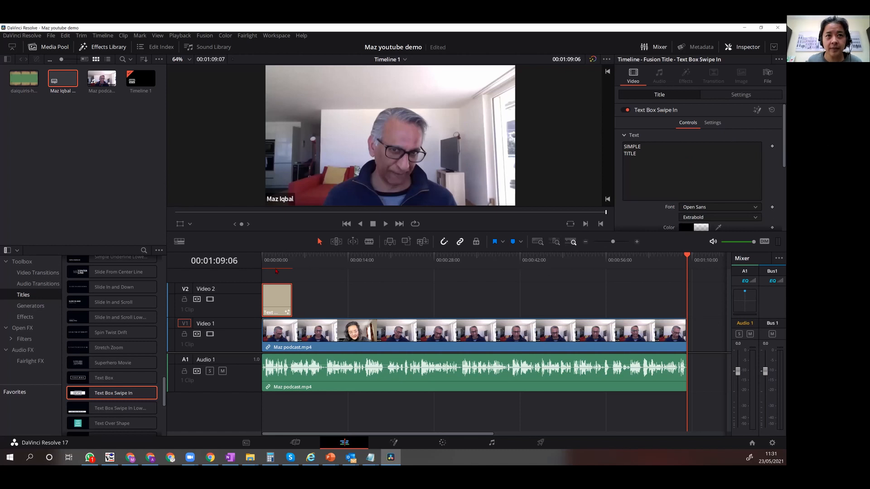
Play the timeline from the start to preview the Text Box Swipe In title over the clip.
key("Home")
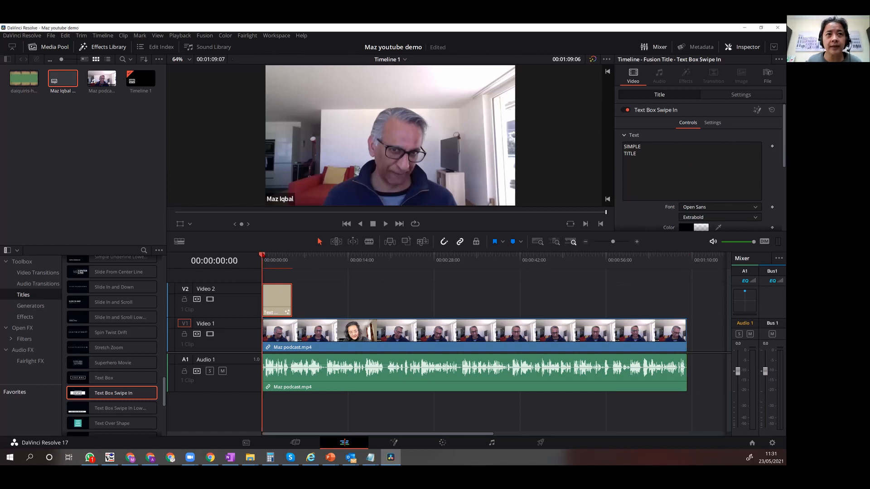
key("space")
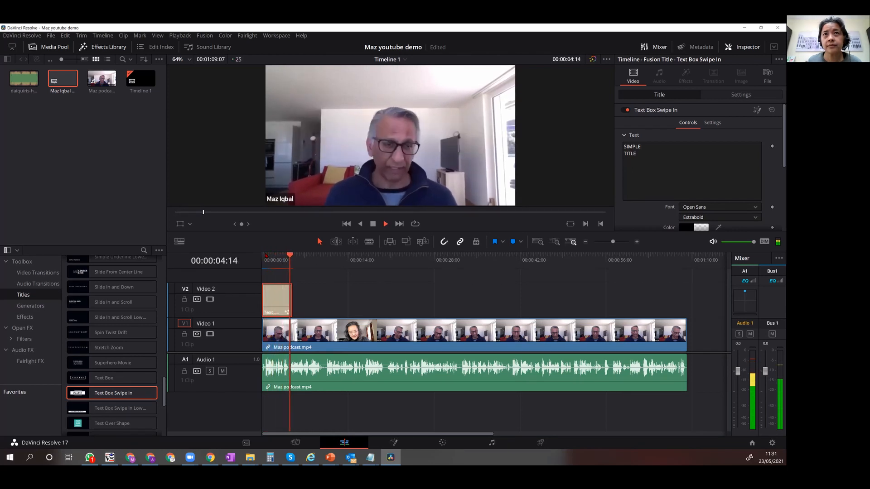
key("space")
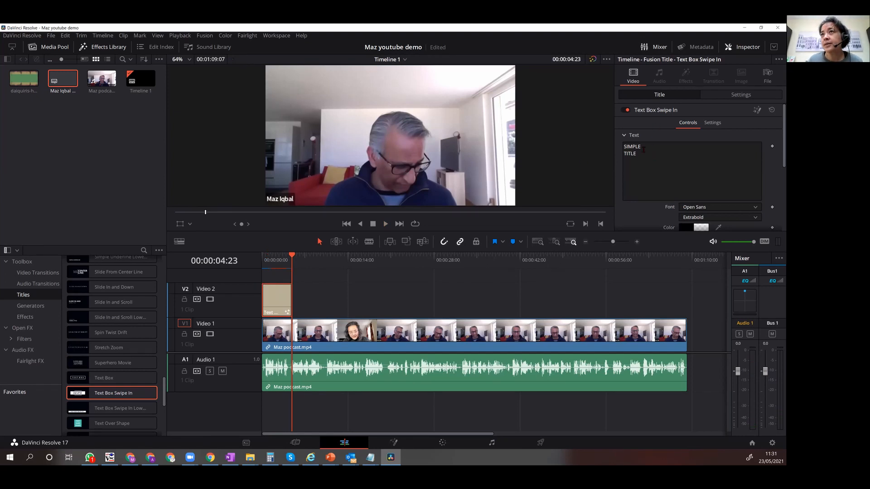
Replace the title's text with three lines: OnThePeiroll, with, and the podcast guest's full name.
scroll(643, 151, "down", 5)
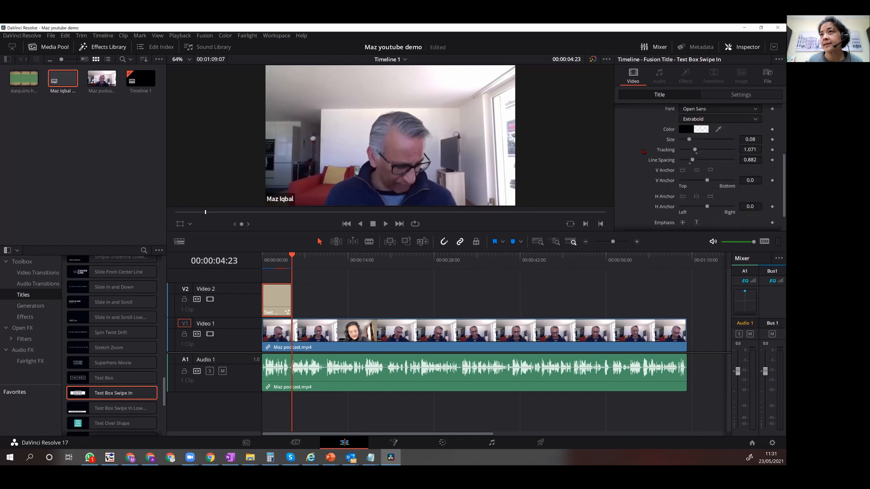
scroll(643, 150, "up", 2)
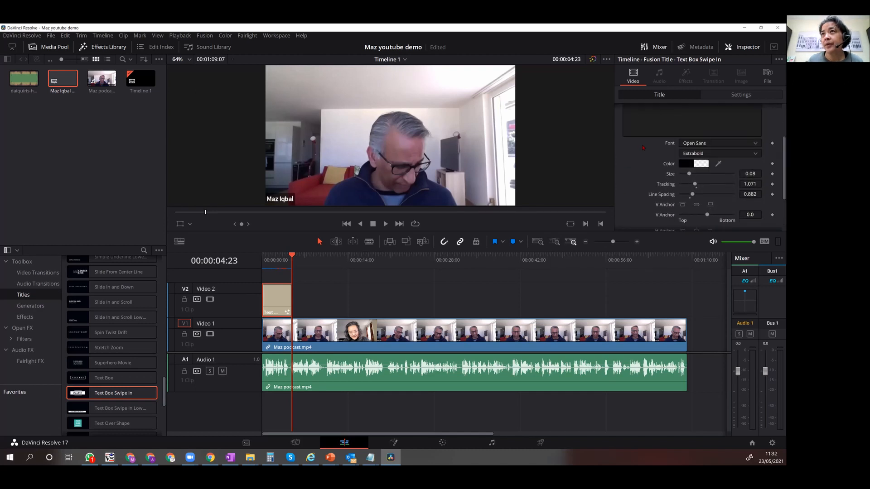
scroll(644, 148, "up", 4)
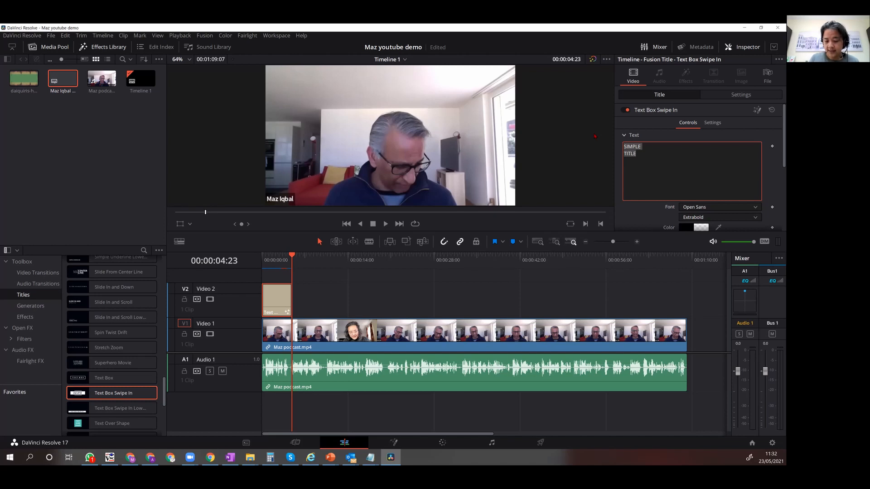
type("OnThePeiroll ")
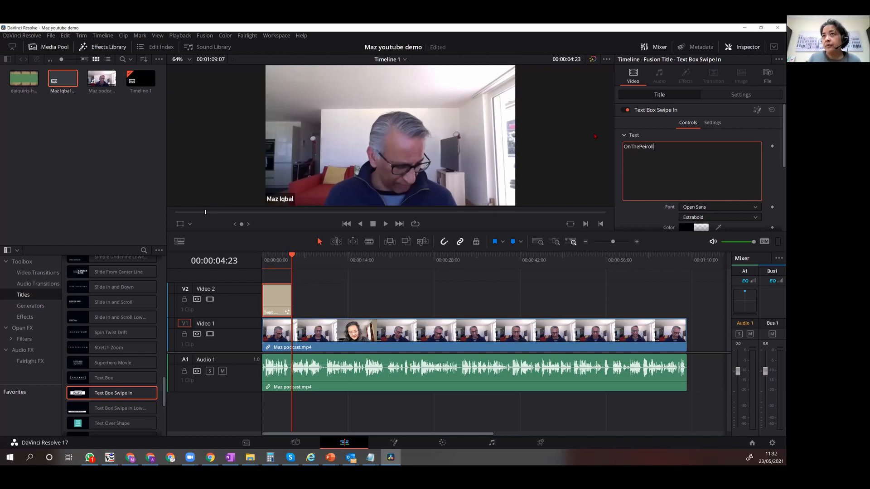
type("with")
key("Return")
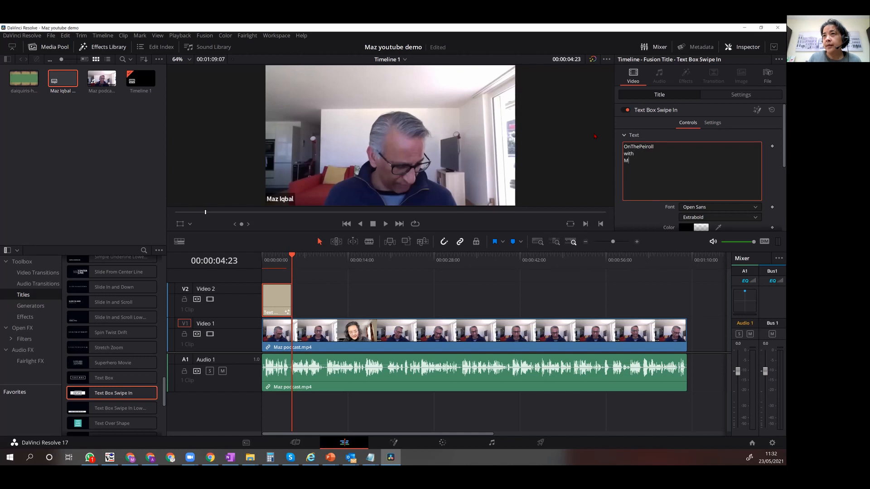
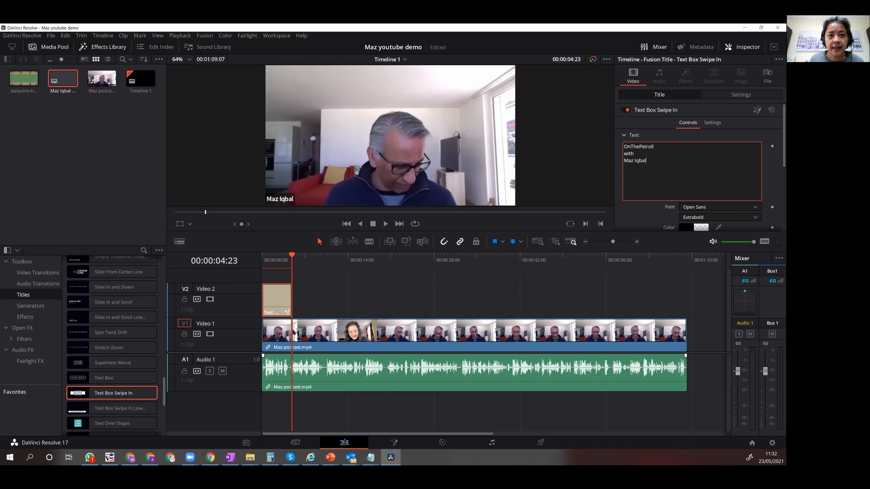
Move the podcast clip with its audio to start where the title ends, and play the opening from the beginning.
left_click_drag(306, 337, 336, 336)
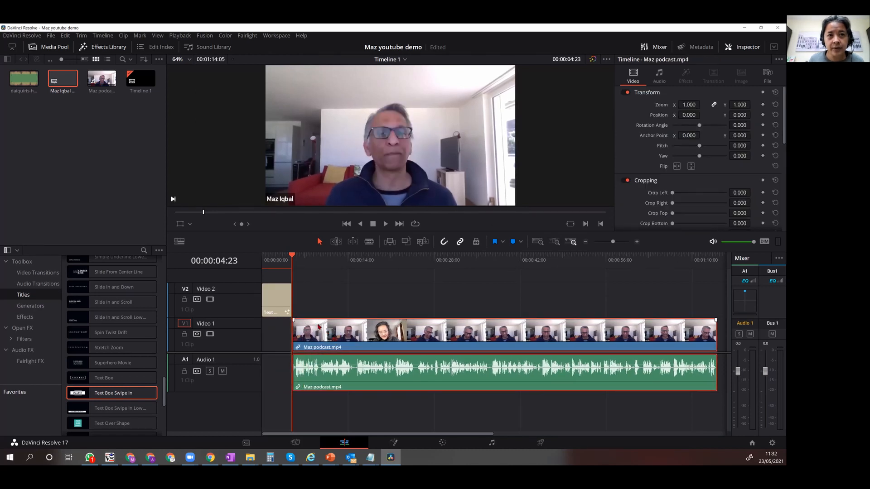
left_click_drag(293, 256, 262, 257)
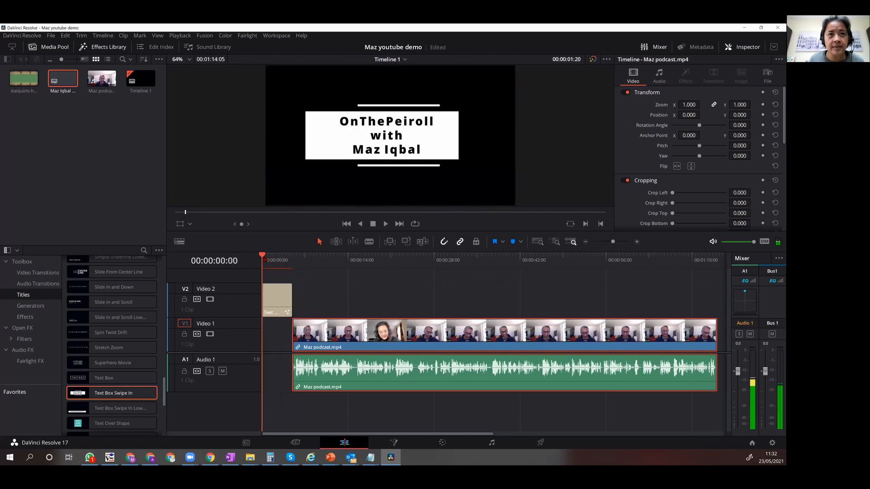
key("space")
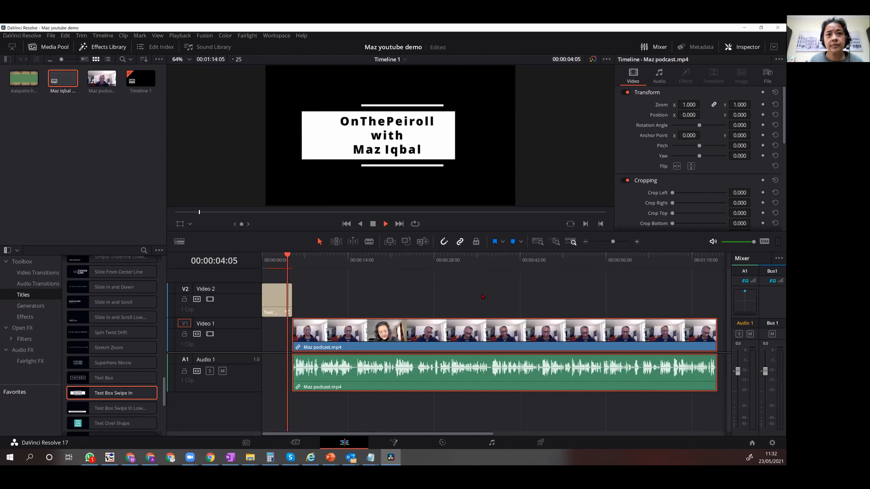
key("space")
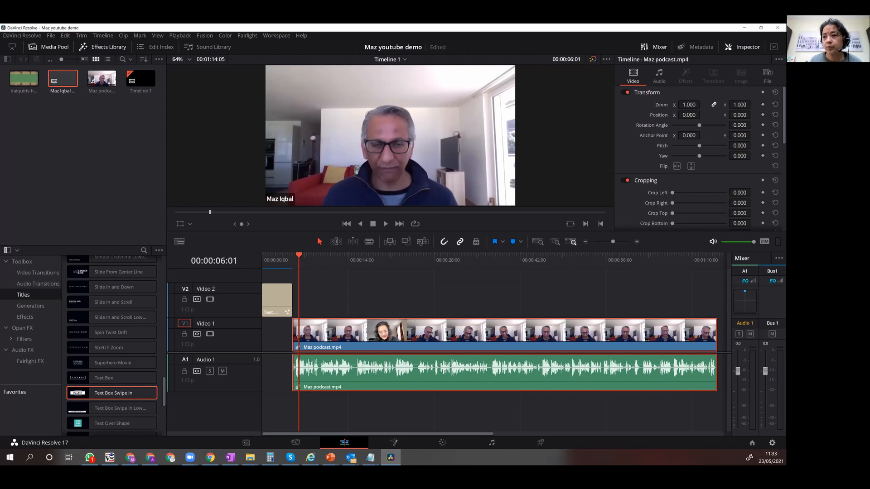
Set the project's timeline resolution to a custom 1080 x 1080 and save the project settings.
left_click(772, 443)
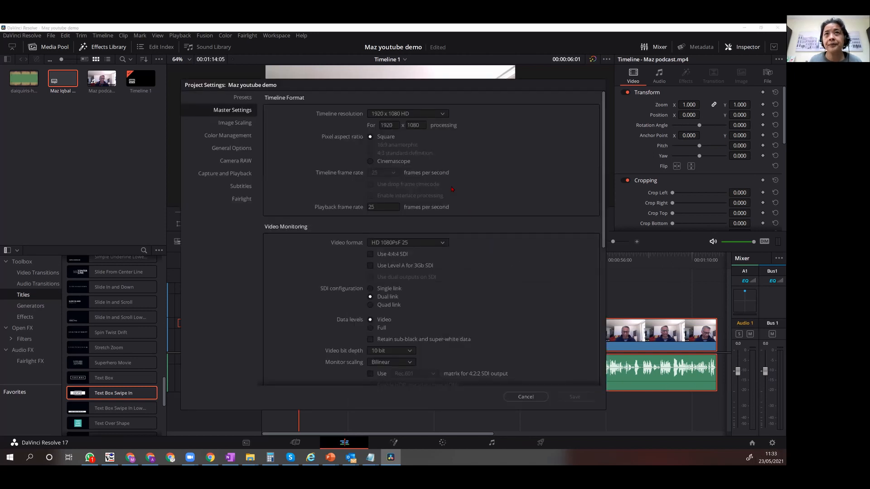
left_click(436, 116)
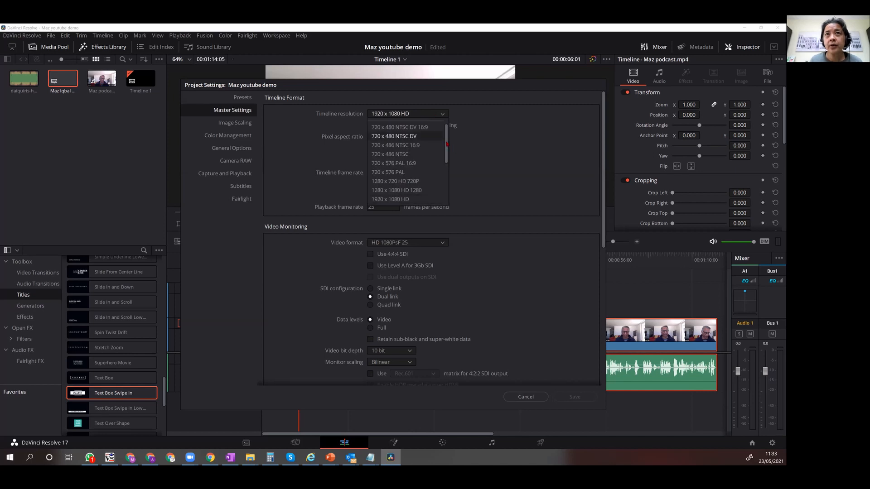
left_click(419, 126)
left_click_drag(394, 125, 356, 123)
type("1080")
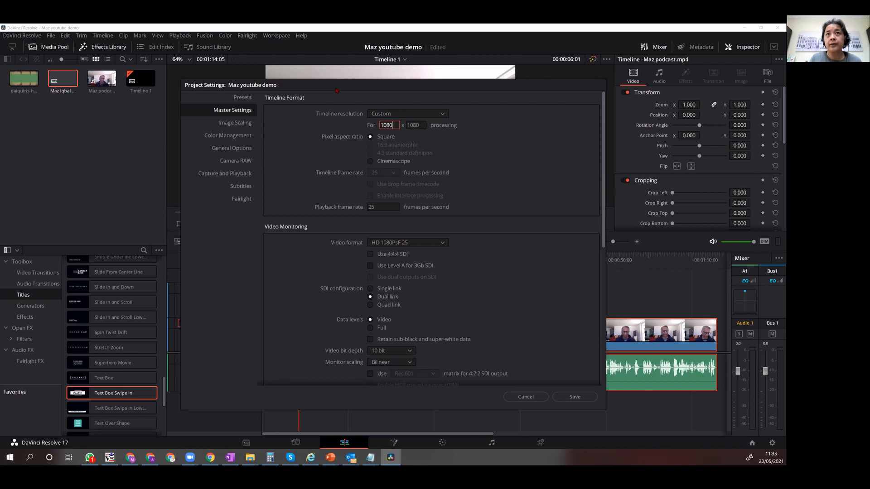
left_click(560, 396)
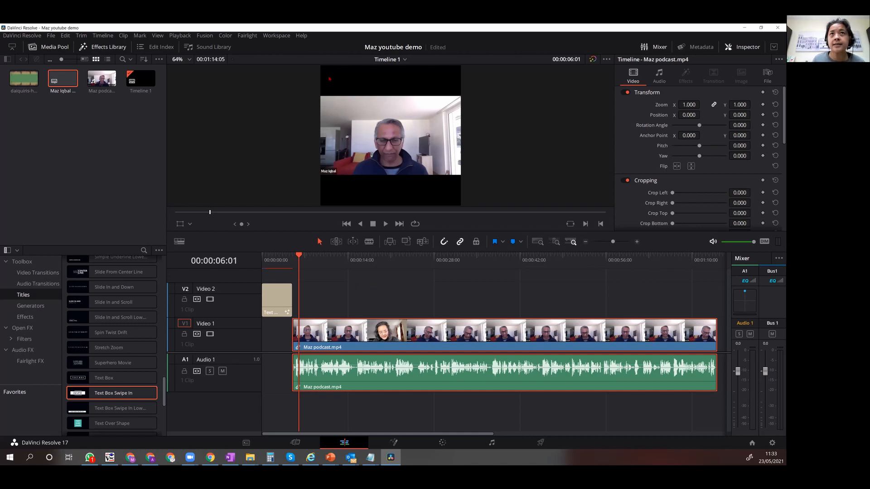
Add a basic Text title on Video 2 directly after the opening title and select it.
left_click_drag(164, 400, 160, 282)
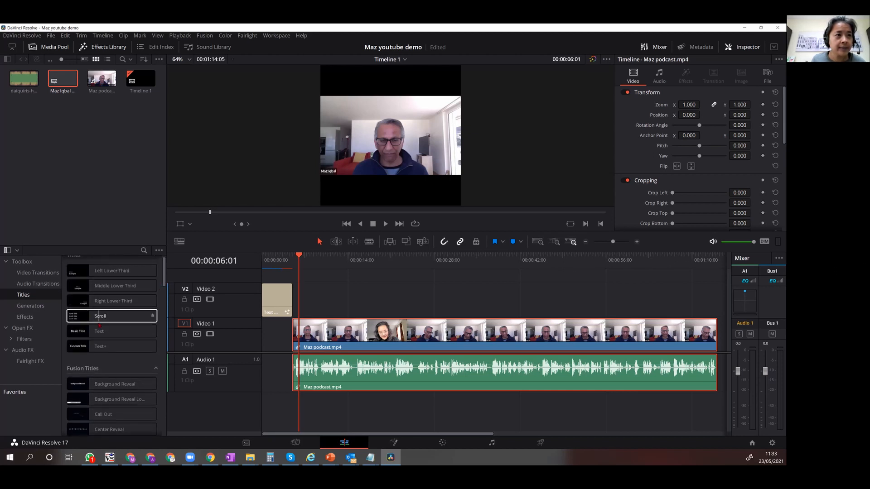
left_click_drag(99, 331, 293, 315)
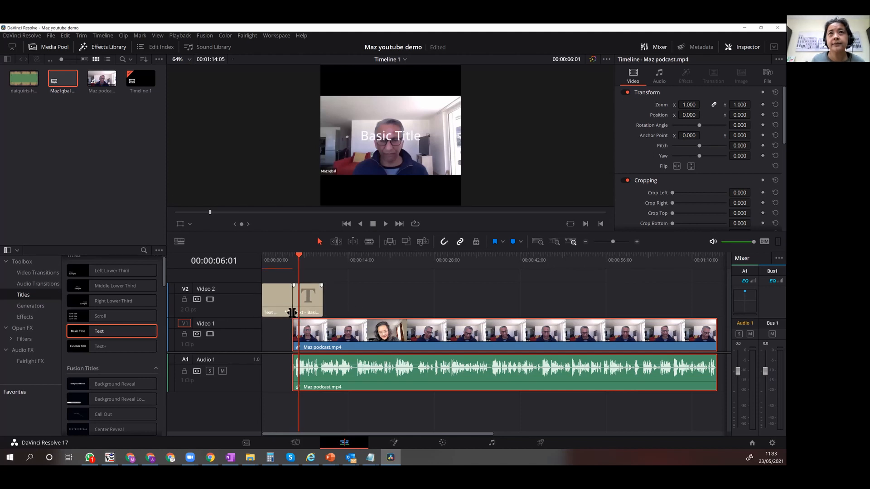
left_click(295, 311)
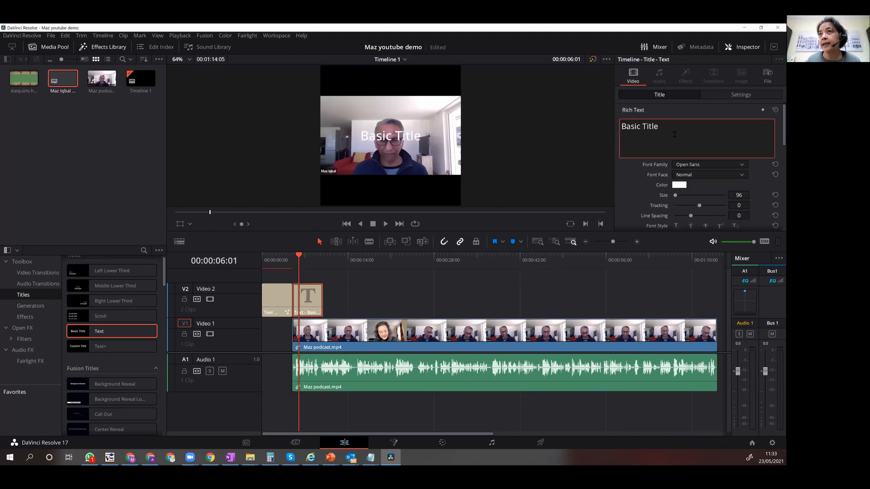
Replace the basic title's text with the guest's full name and a second line reading On Developers.
left_click_drag(681, 130, 619, 129)
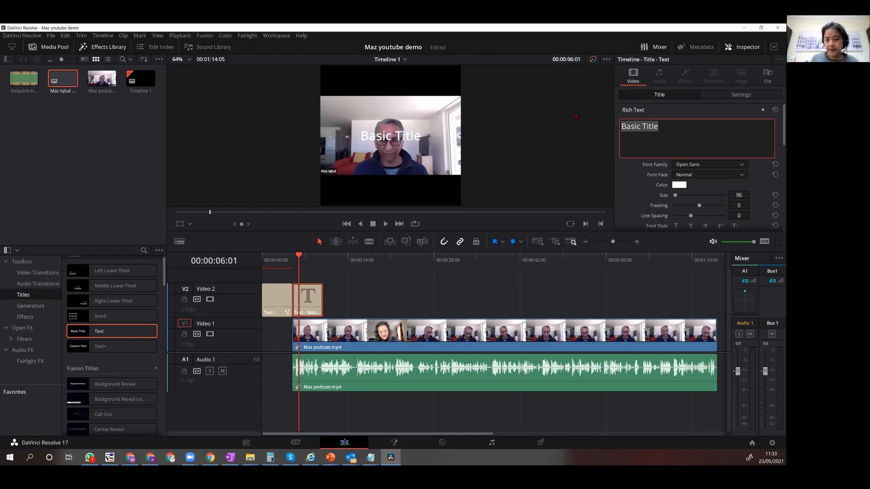
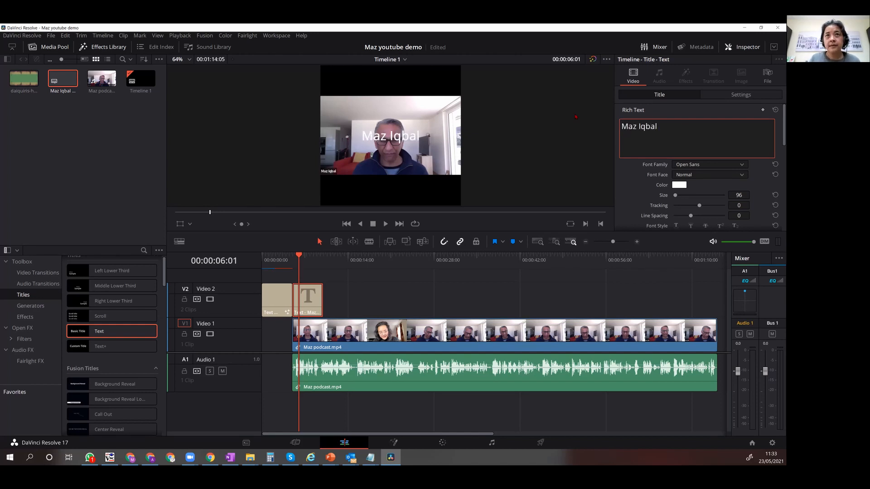
key("Return")
type("On De")
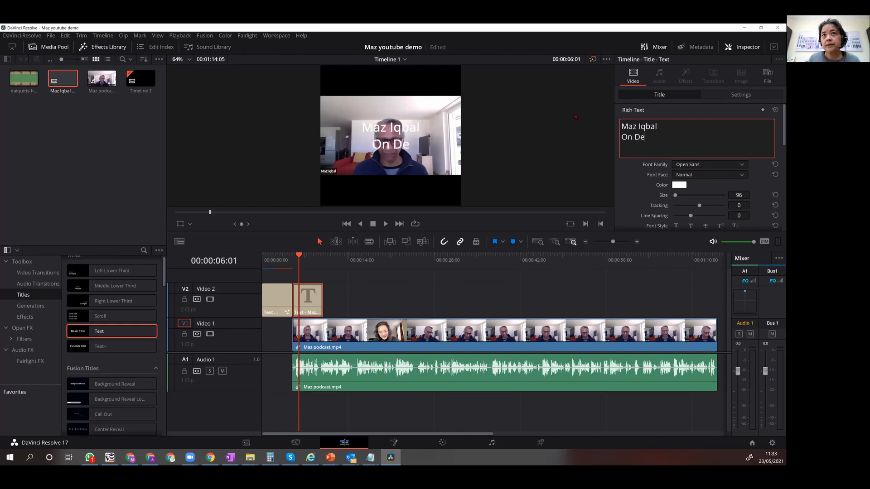
type("velopers")
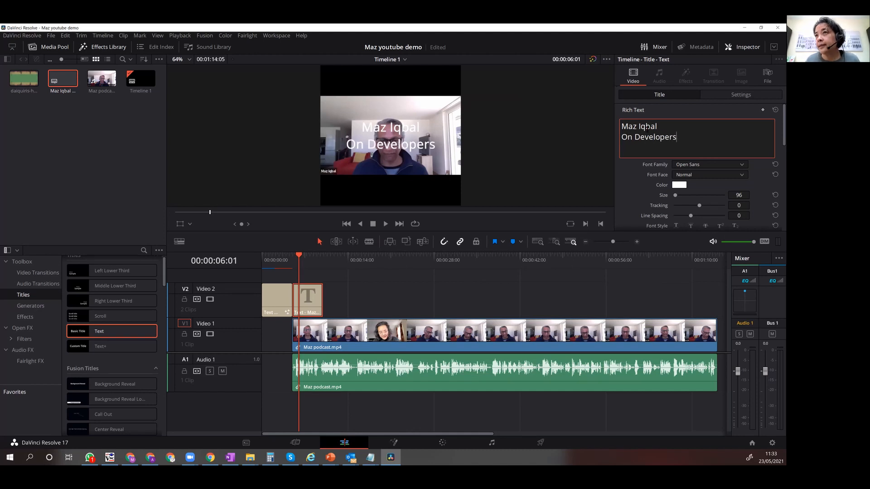
Left-align the guest name title on Video 2, make its font face Bold and reduce the size to 34.
scroll(701, 223, "down", 2)
left_click(676, 222)
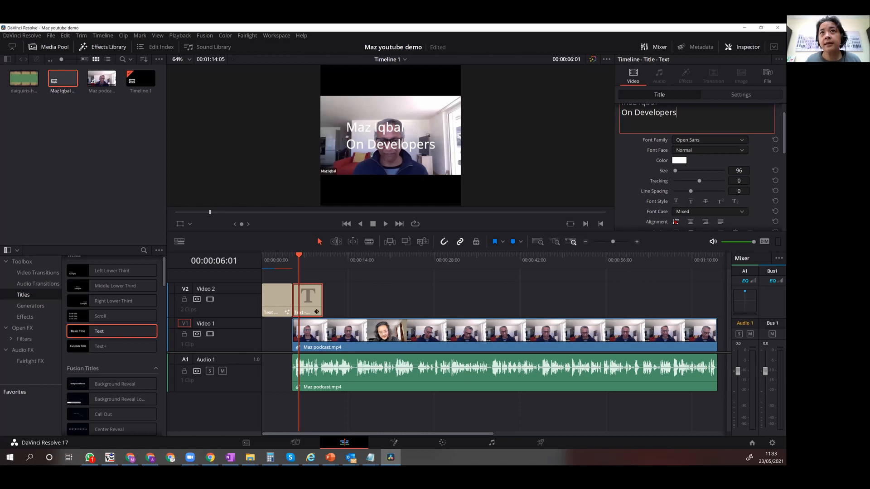
left_click_drag(740, 172, 715, 171)
left_click(742, 150)
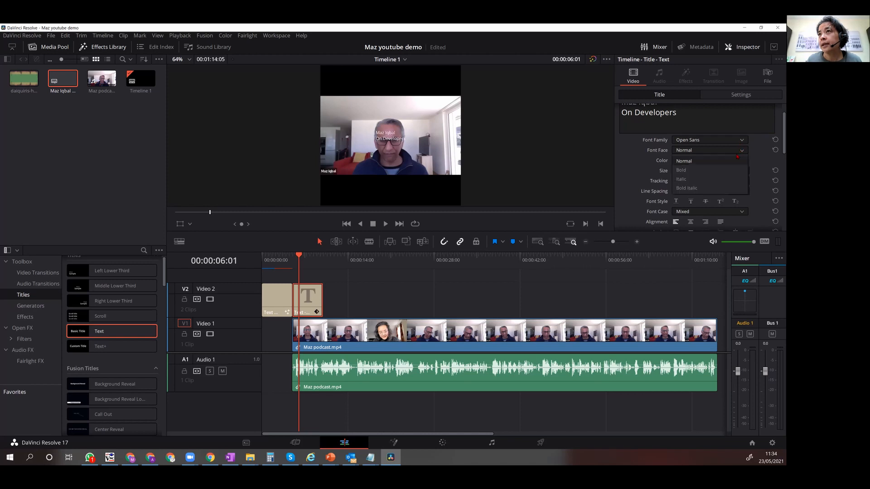
left_click(707, 170)
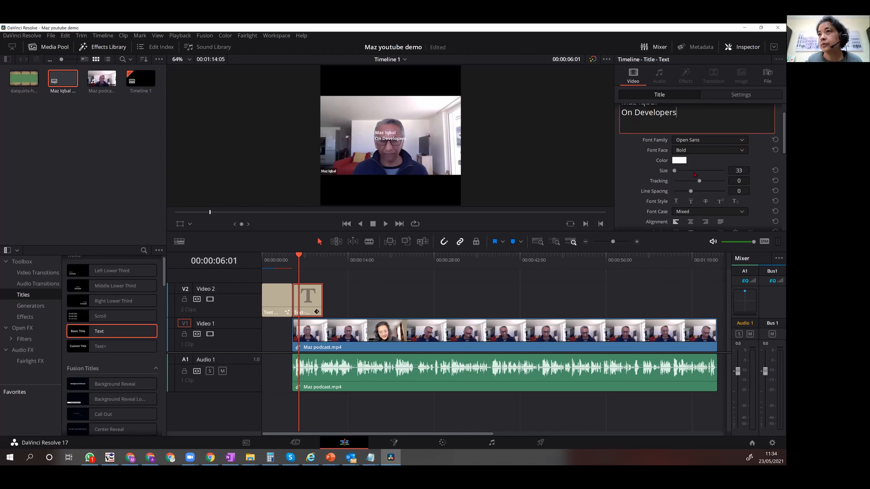
left_click_drag(677, 171, 675, 171)
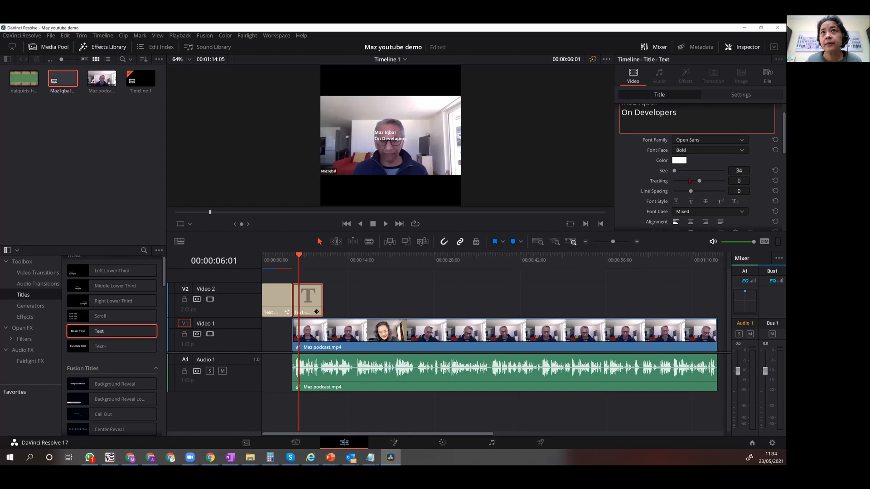
Move the guest name title into the left part of the black band above the video and set its size to 45.
left_click_drag(379, 131, 348, 71)
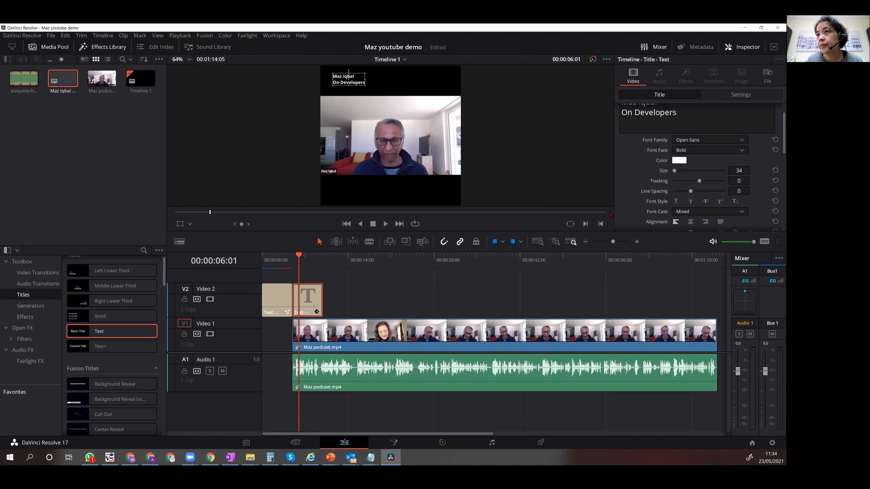
left_click(724, 171)
type("45")
key("Return")
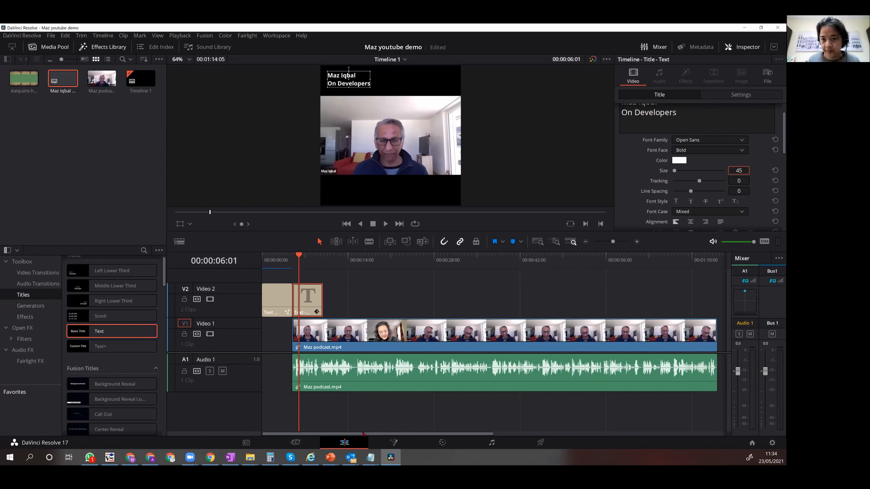
Extend the guest name title to the end of the podcast clip and play the timeline from the beginning.
left_click_drag(321, 302, 718, 295)
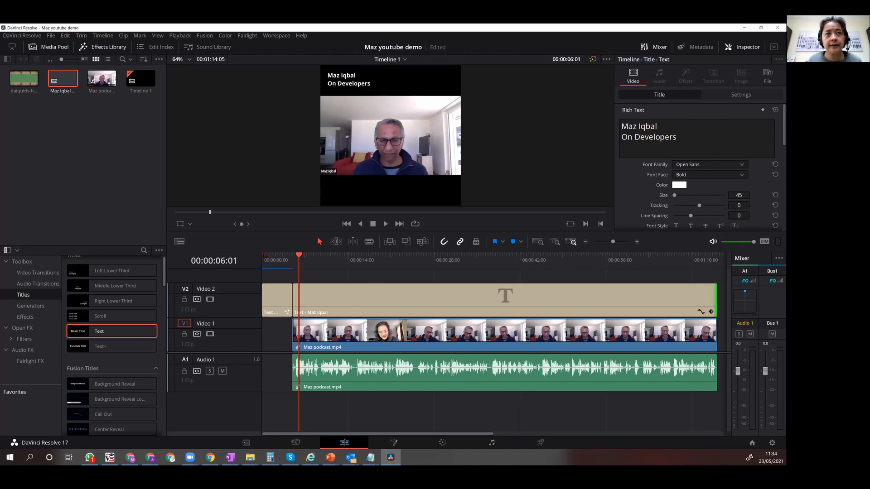
left_click(263, 254)
key("space")
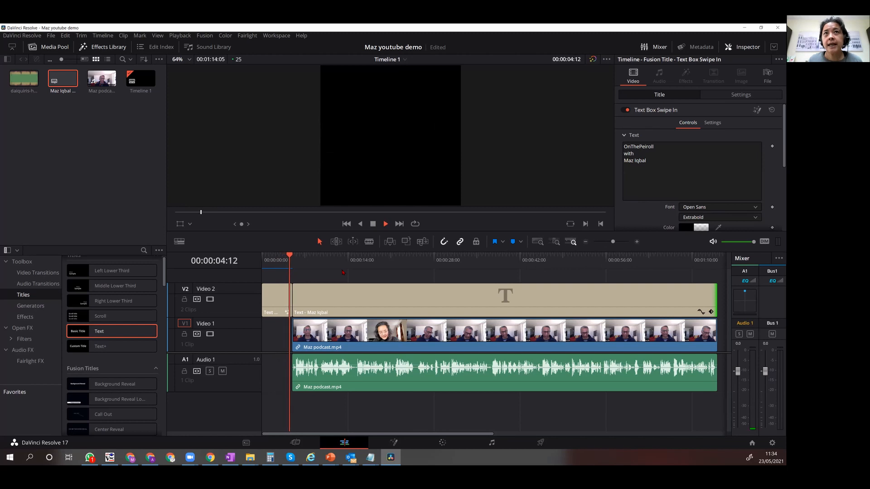
key("space")
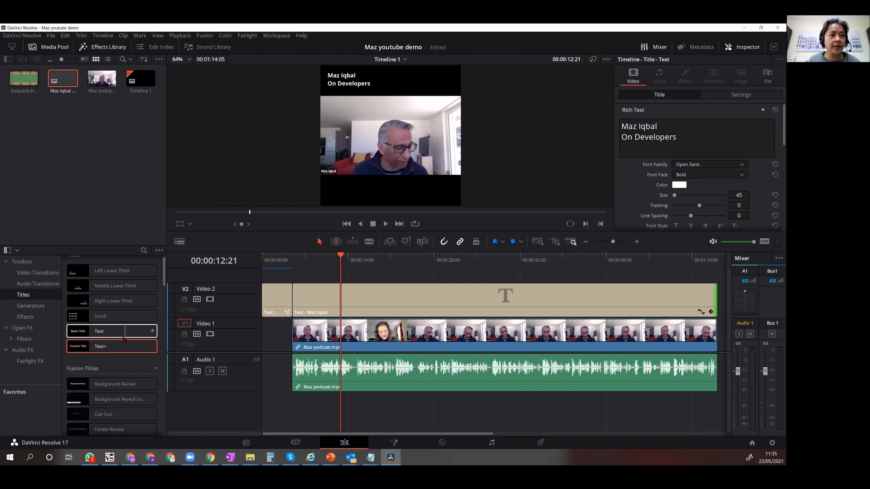
Add a basic Text title on Video 3 at the podcast clip's start and replace its text with OnThePeiroll.
left_click_drag(118, 332, 313, 297)
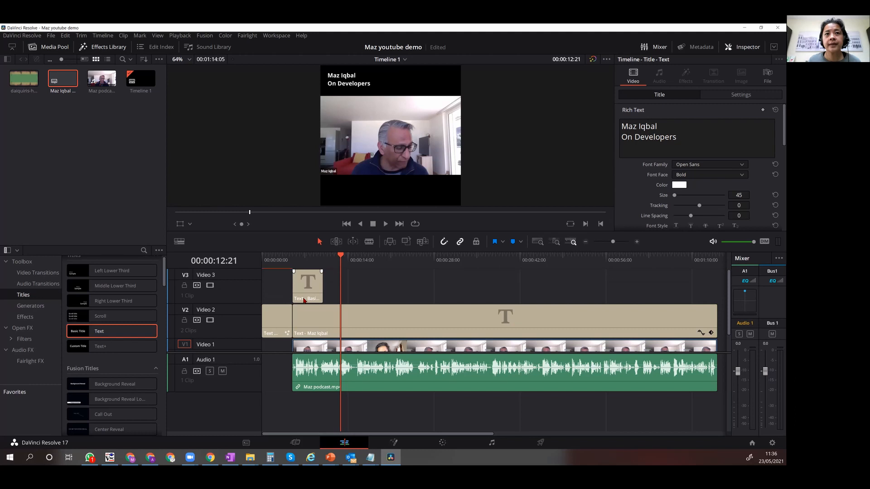
left_click(304, 301)
left_click_drag(686, 139, 613, 125)
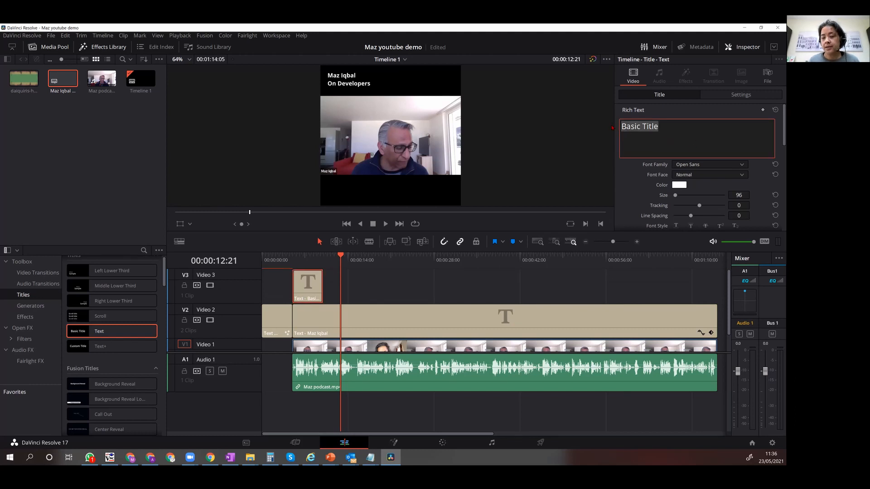
type("OnThePeiroll")
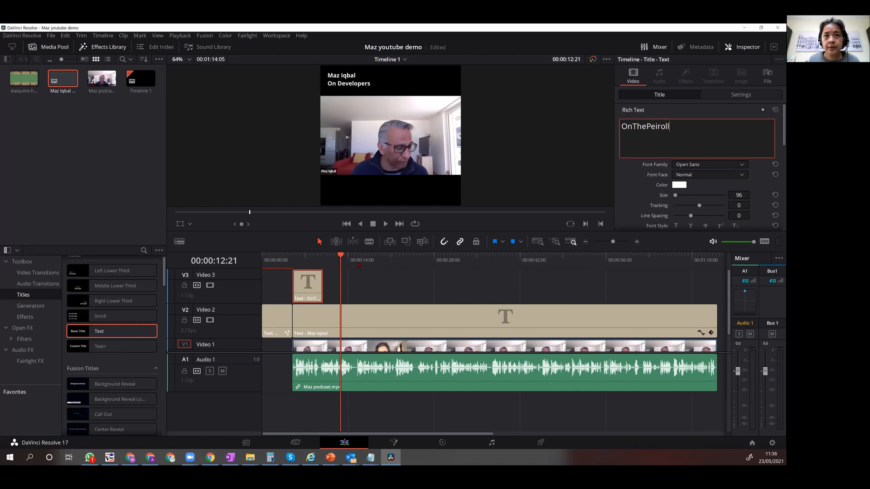
Set the OnThePeiroll title to size 31 and Bold, and place it at the right of the black band above the video.
left_click_drag(341, 257, 310, 257)
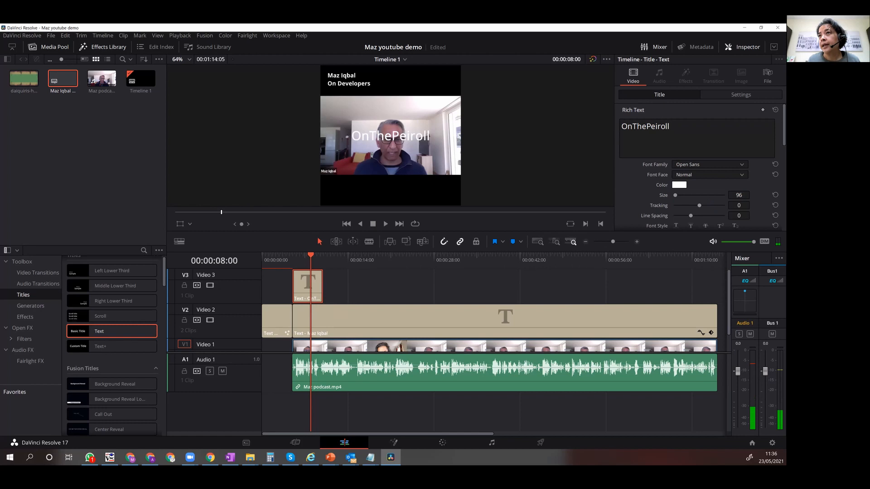
mouse_move(737, 195)
left_mouse_down()
mouse_move(706, 196)
mouse_move(731, 188)
left_mouse_up()
left_click(711, 175)
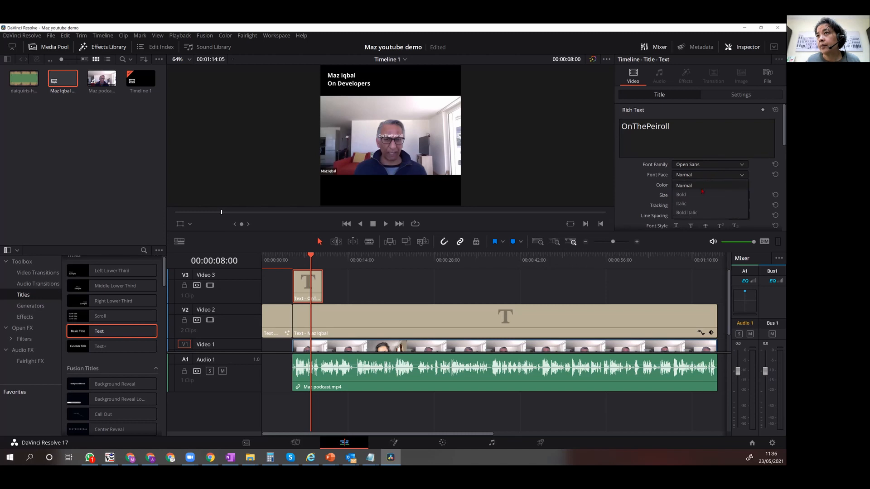
left_click(700, 195)
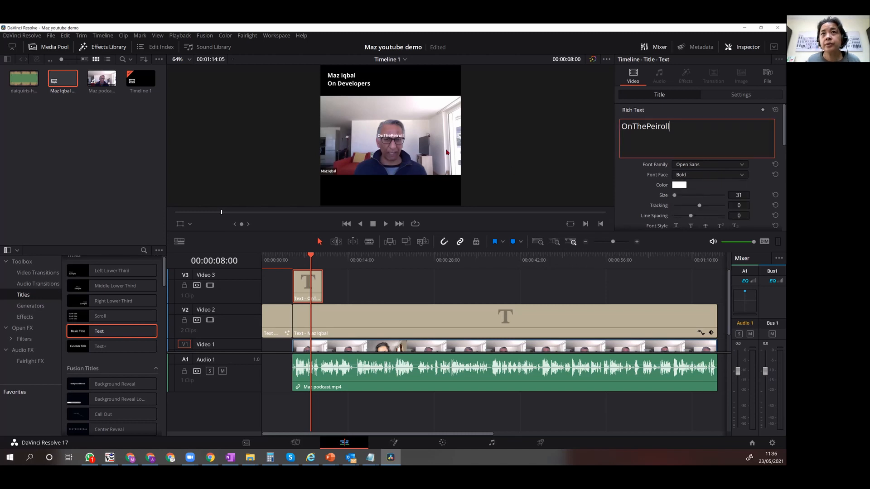
left_click_drag(396, 136, 447, 79)
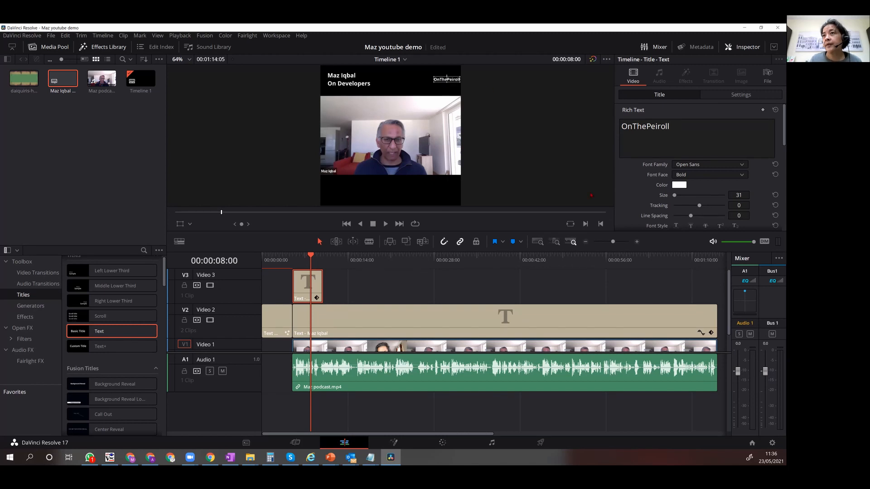
Set the OnThePeiroll title's font to Open Sans Condensed, extend it to the podcast clip's end and check a frame midway.
left_click(684, 168)
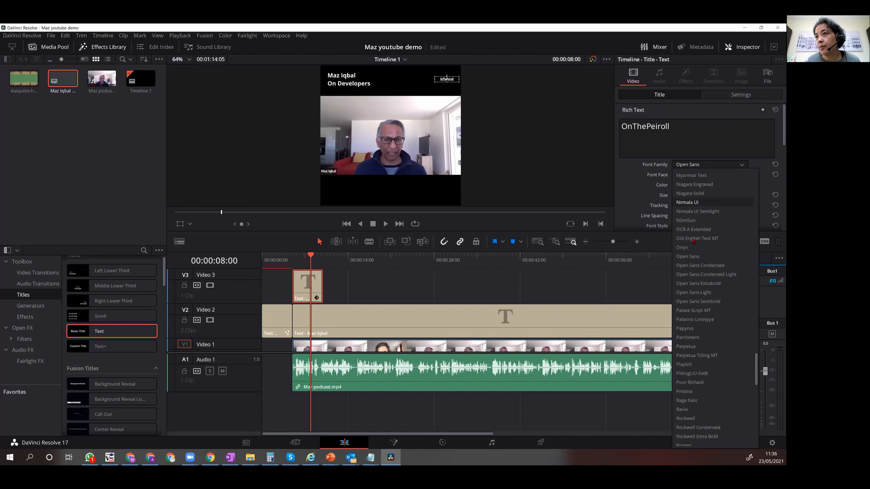
left_click(710, 269)
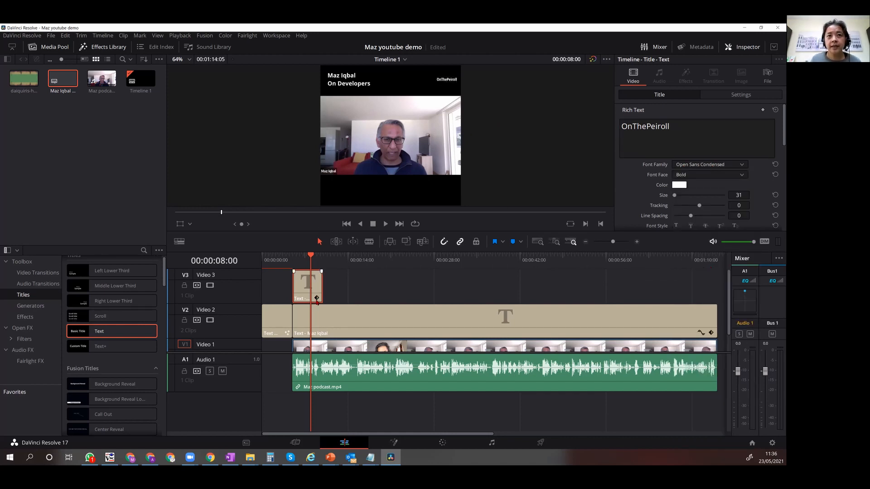
left_click_drag(321, 290, 718, 294)
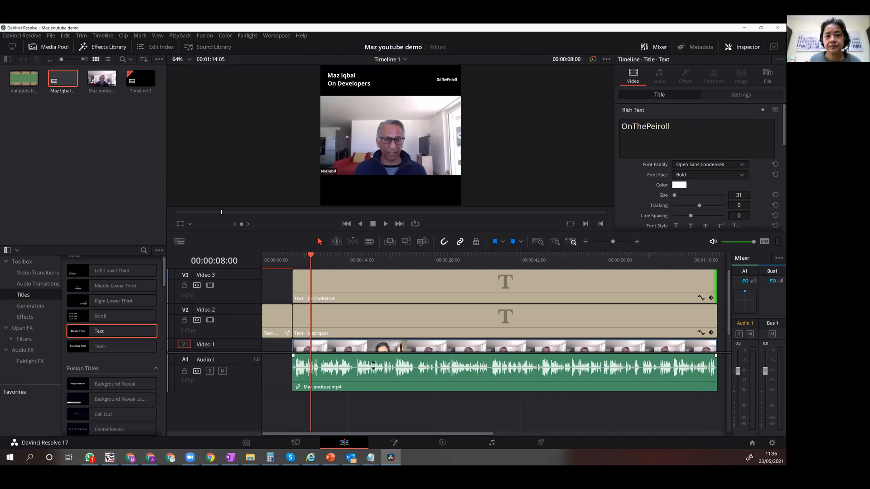
left_click_drag(311, 257, 532, 268)
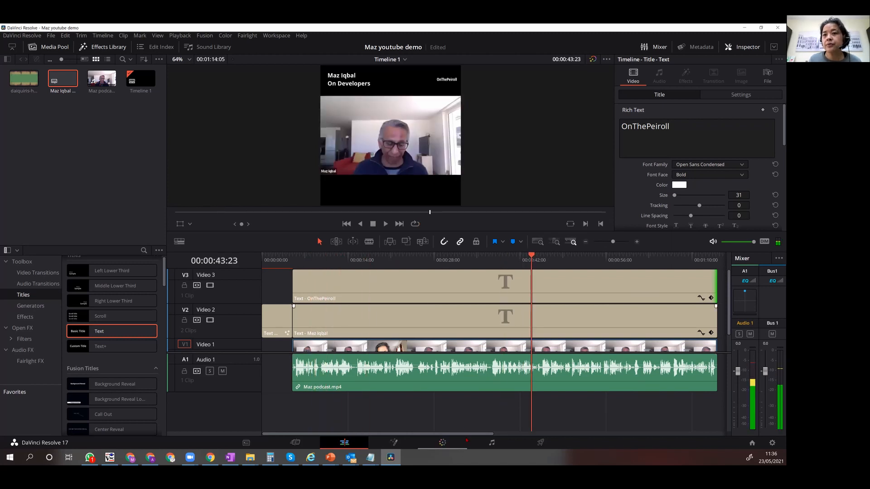
Add a basic Text title on Video 2 directly after the end of the guest name title and select it.
left_click_drag(479, 434, 551, 436)
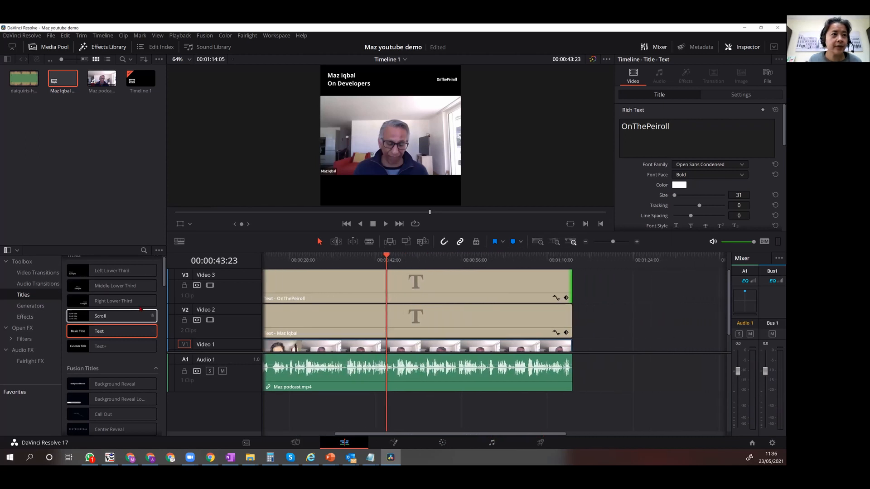
left_click_drag(104, 331, 567, 326)
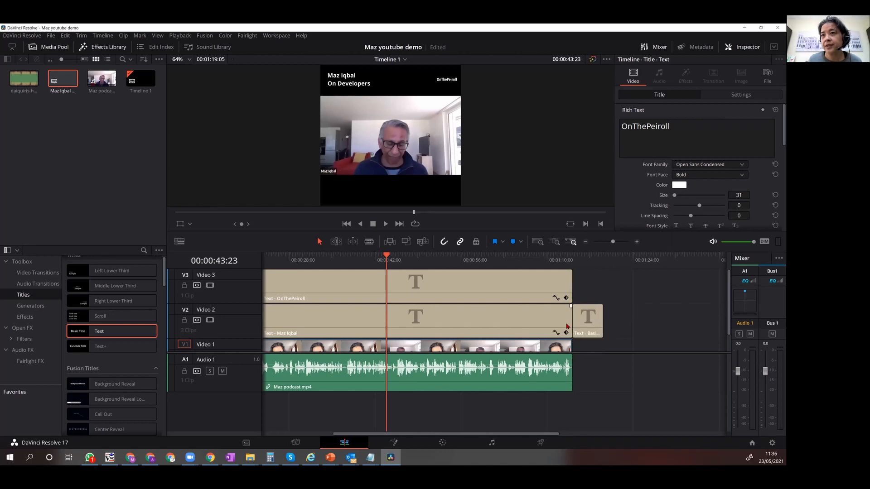
left_click(588, 324)
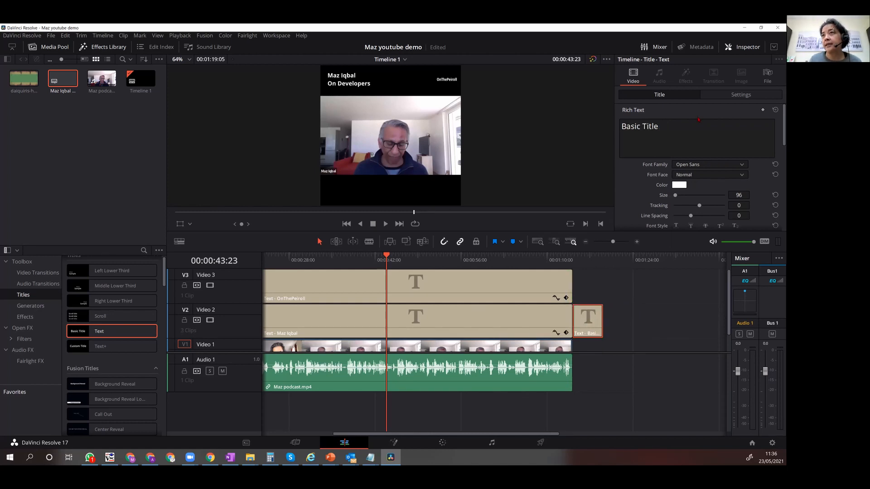
Replace the closing title's text with "Developers should be allowed to be themselves".
left_click(674, 127)
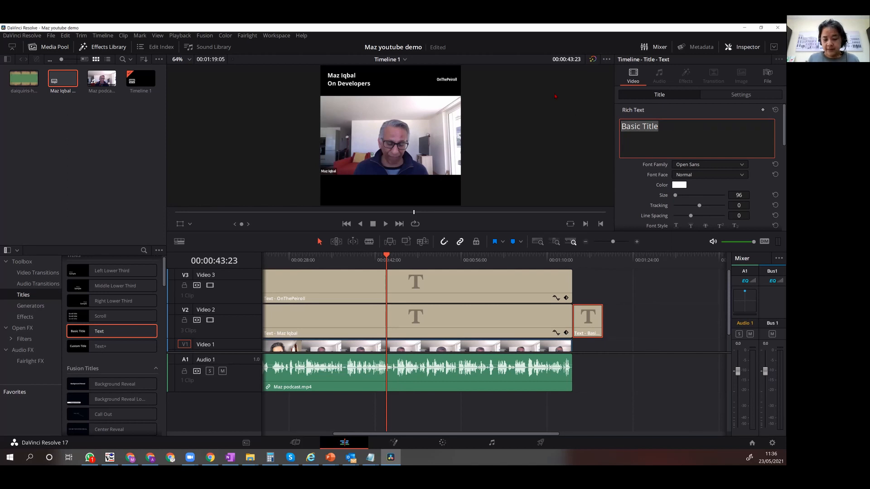
type("Developers should be all")
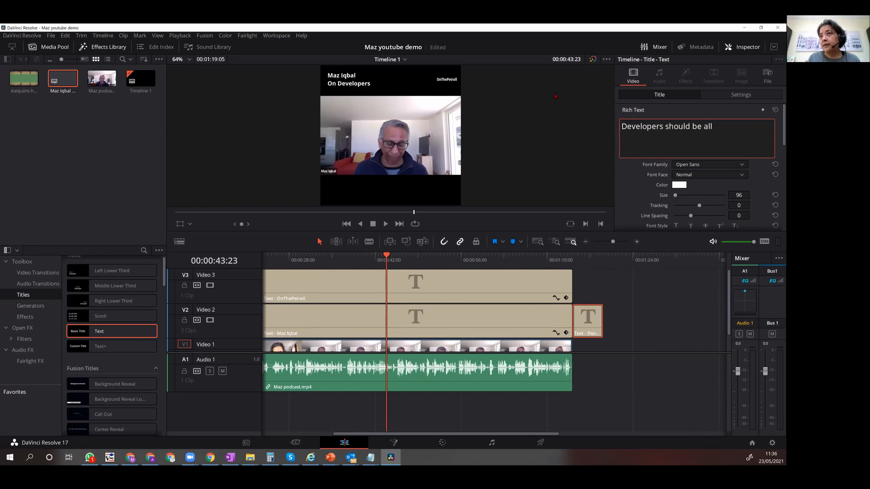
type("owed tobe then")
key("BackSpace")
type("mselvese")
key("BackSpace")
Preview the closing title at 00:01:15:13 and set its font to Open Sans Condensed.
left_click(581, 256)
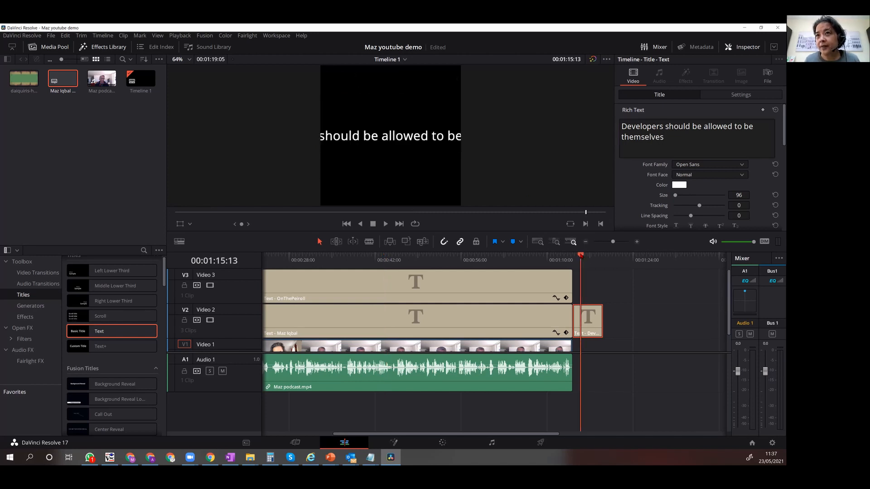
left_click(675, 138)
left_click(697, 166)
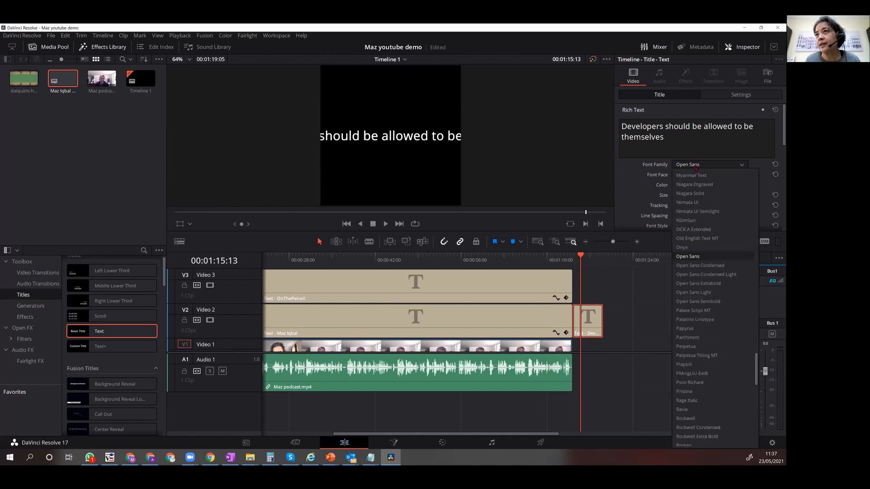
left_click(701, 266)
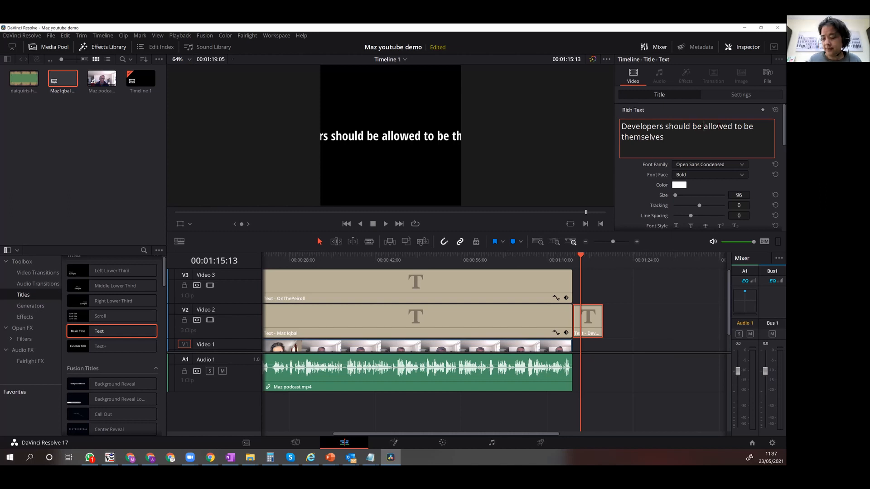
Break the quote before "allowed" and add a third line with a dash and the guest's full name.
key("Return")
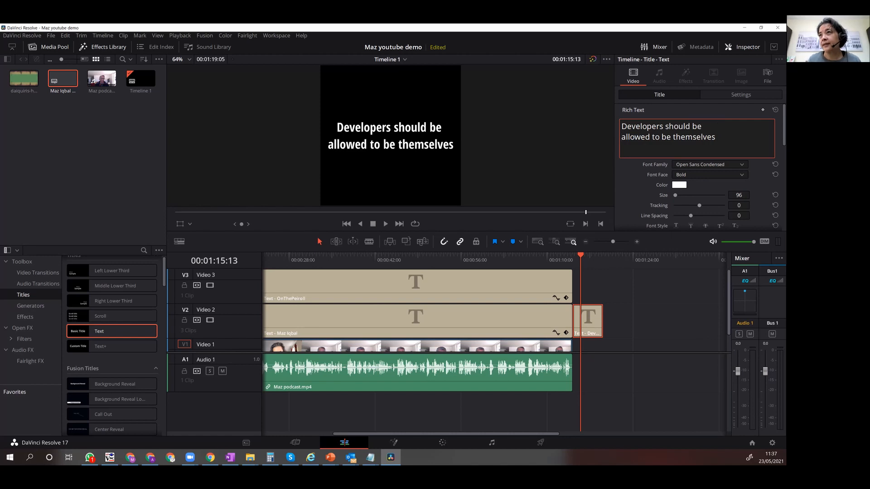
key("Return")
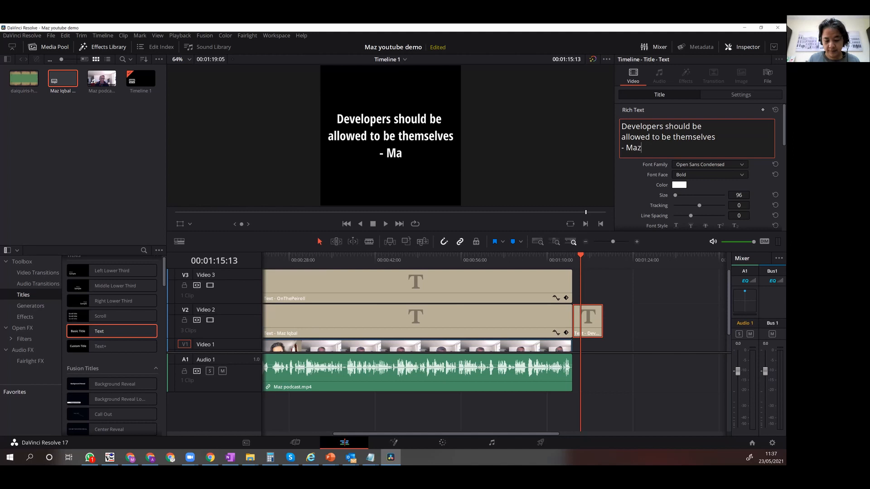
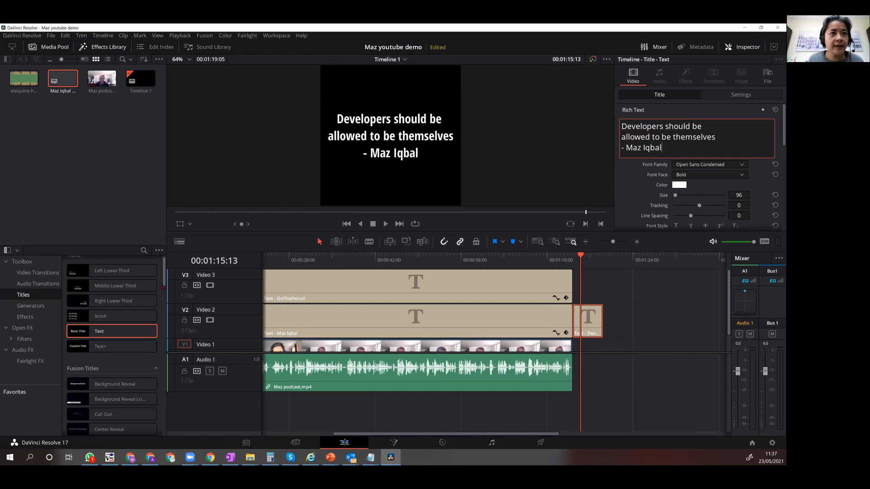
Add a Slide In and Scroll title on Video 2 directly after the quote title and select it.
left_click_drag(164, 281, 155, 399)
scroll(154, 403, "down", 1)
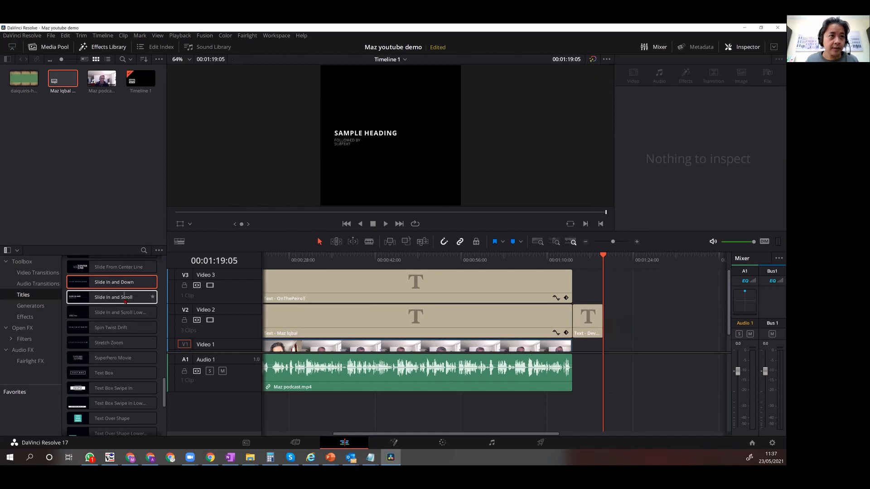
left_click_drag(125, 301, 603, 314)
left_click(612, 310)
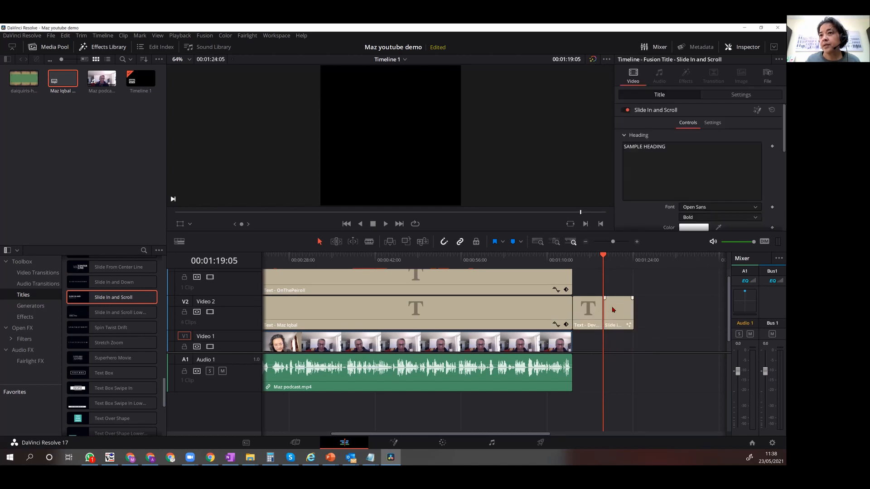
Clear the closing title's lower text and replace its heading with ONTHEPEIROLL.COM.
scroll(688, 176, "down", 3)
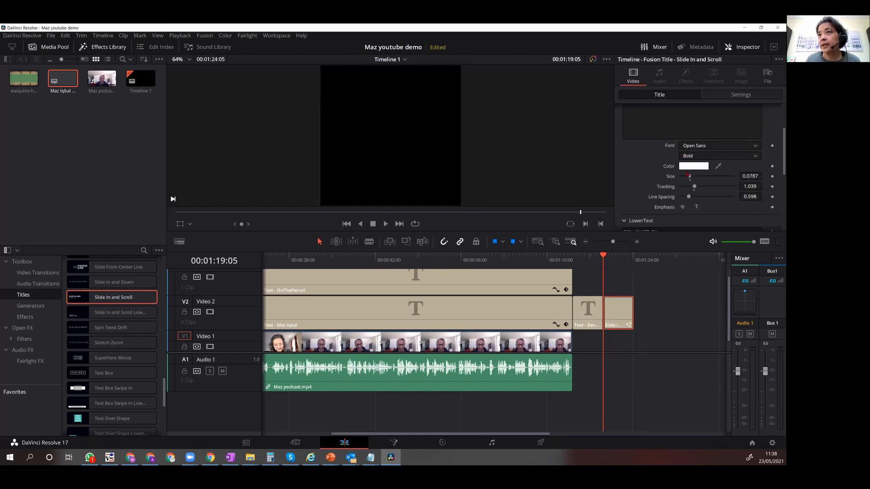
scroll(688, 176, "down", 1)
left_click_drag(651, 205, 614, 192)
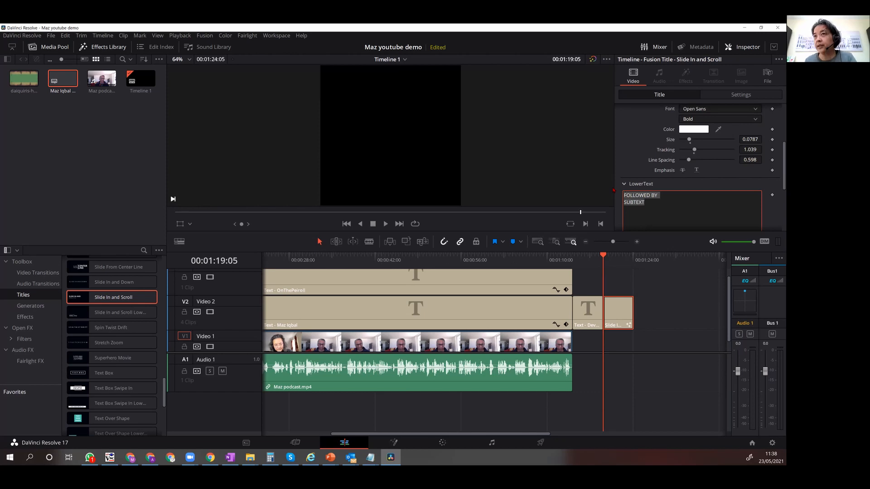
scroll(682, 141, "up", 3)
left_click_drag(683, 142, 571, 137)
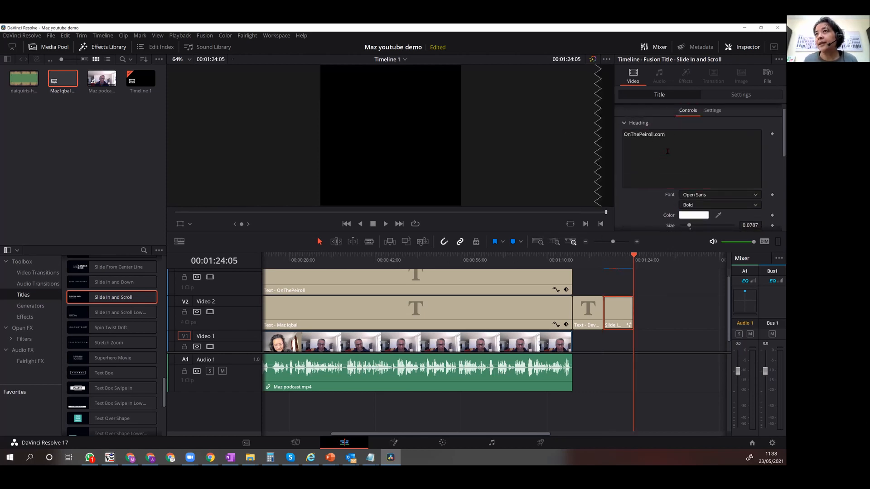
left_click_drag(668, 151, 576, 134)
type("ONTHEPEIROLL")
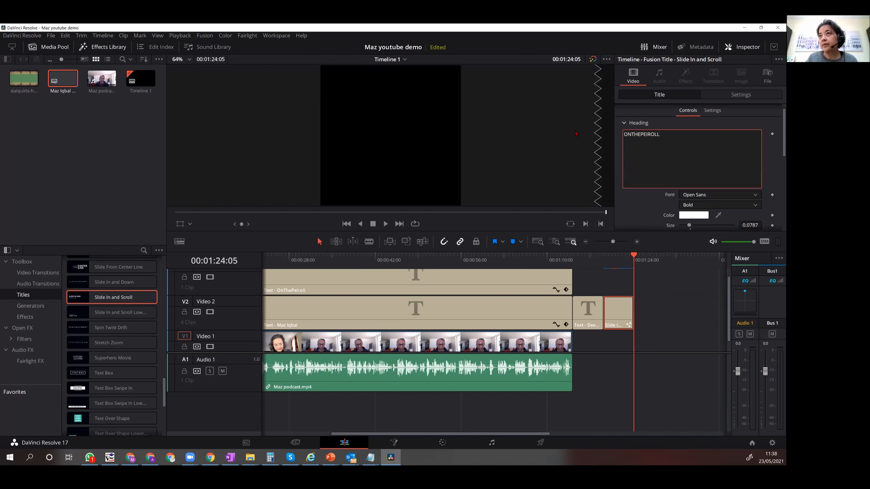
type(".COM")
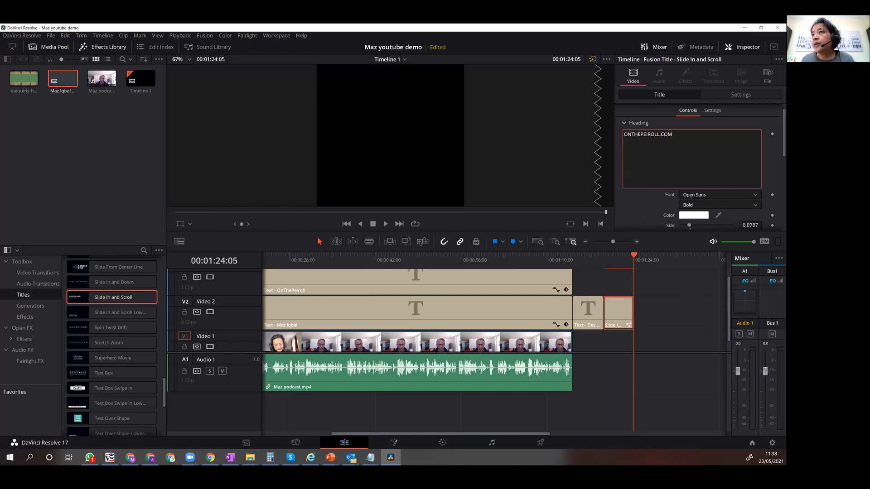
Set the heading's font to Open Sans Condensed in Light style and play back the title.
left_click(741, 195)
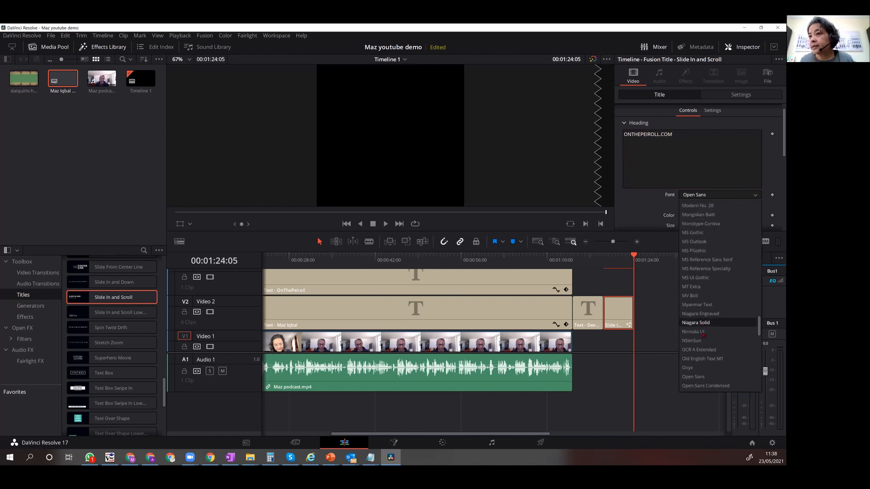
scroll(724, 386, "down", 2)
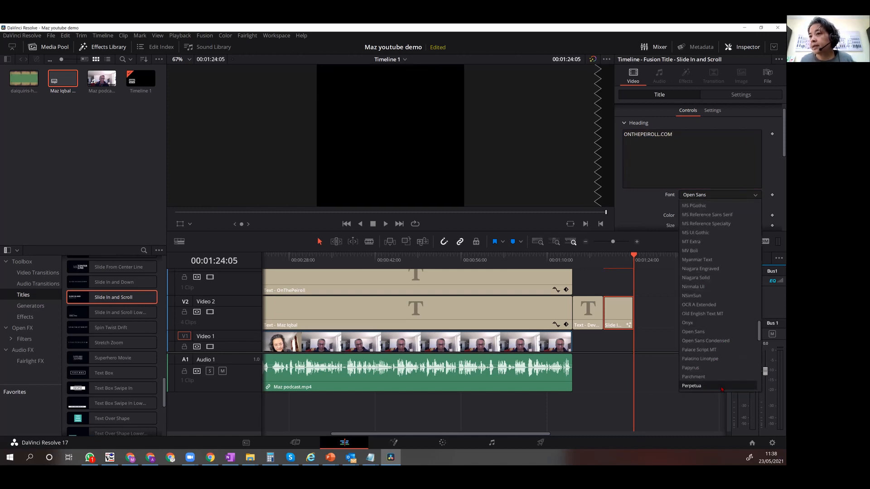
left_click(717, 341)
left_click(698, 205)
left_click(696, 216)
left_click(592, 256)
key("space")
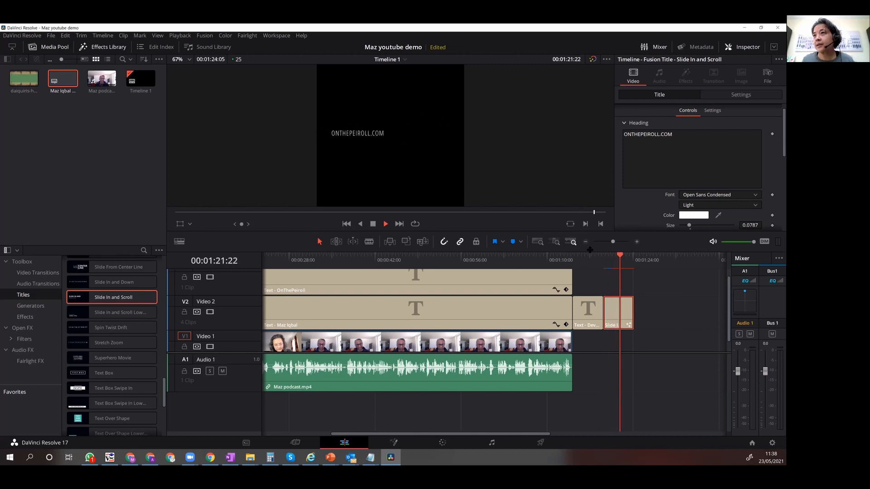
key("space")
Set the heading size to 0.15 and replay the title from its start.
left_click(750, 225)
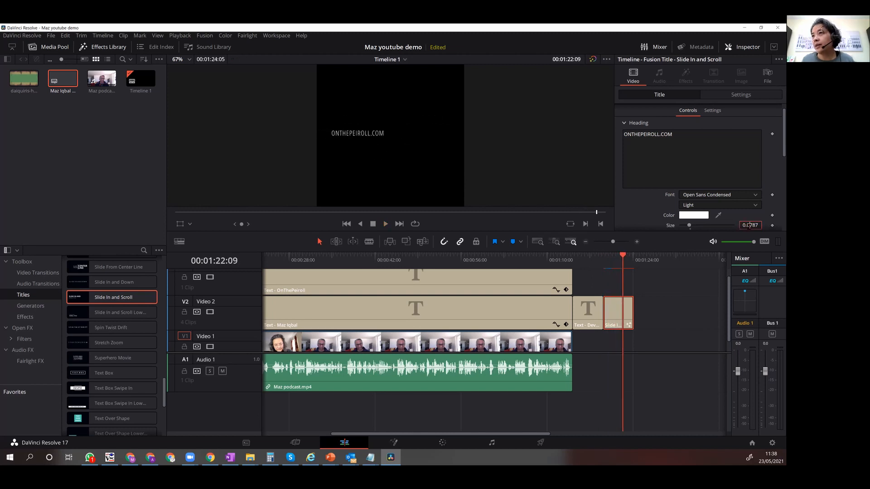
key("BackSpace")
key("BackSpace")
key("BackSpace")
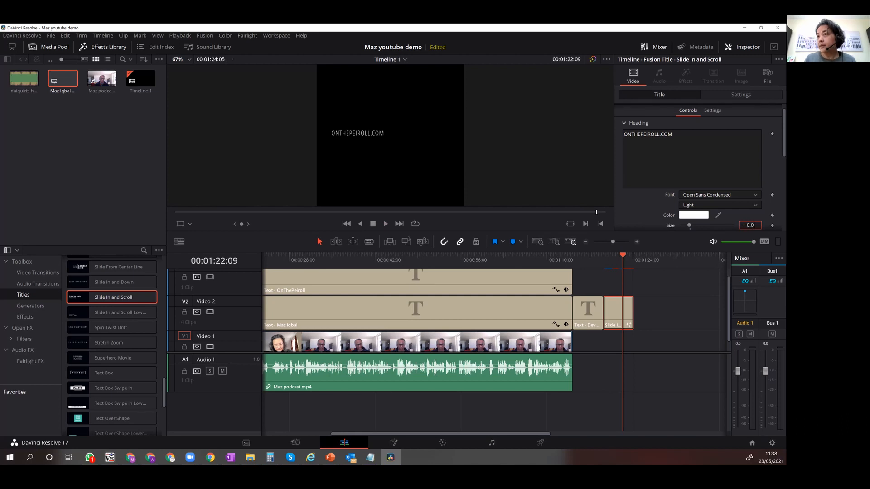
type("15")
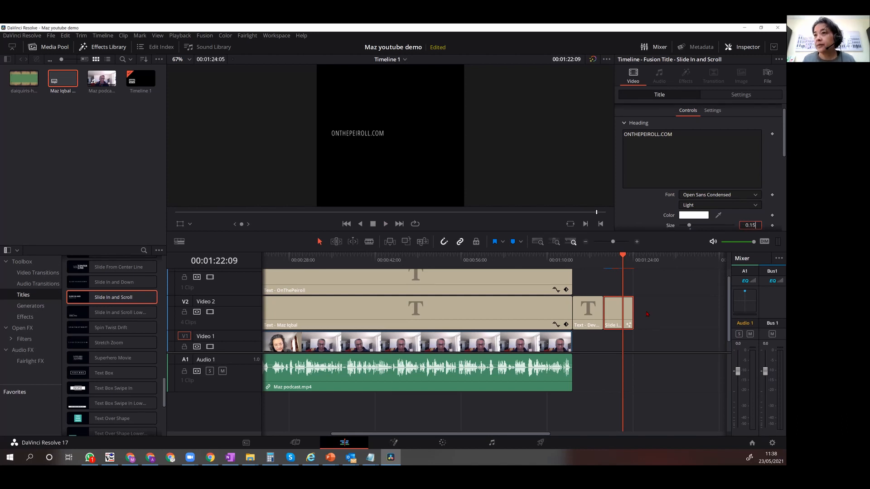
left_click(606, 257)
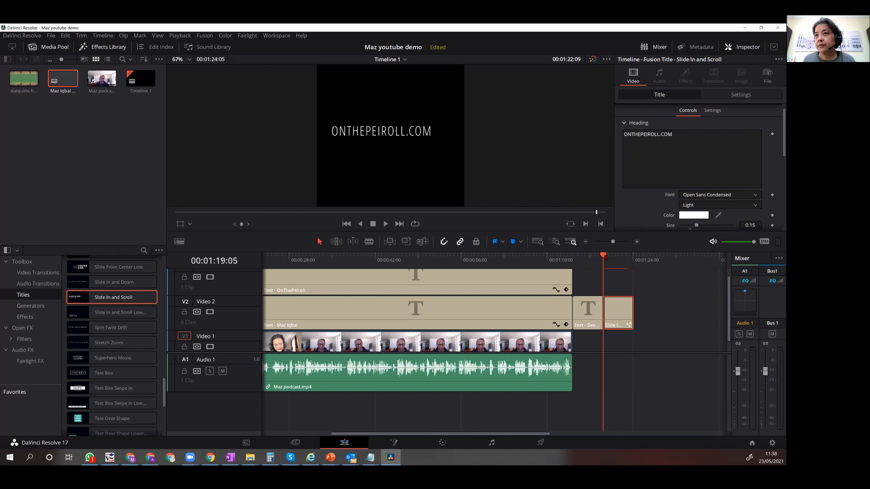
key("space")
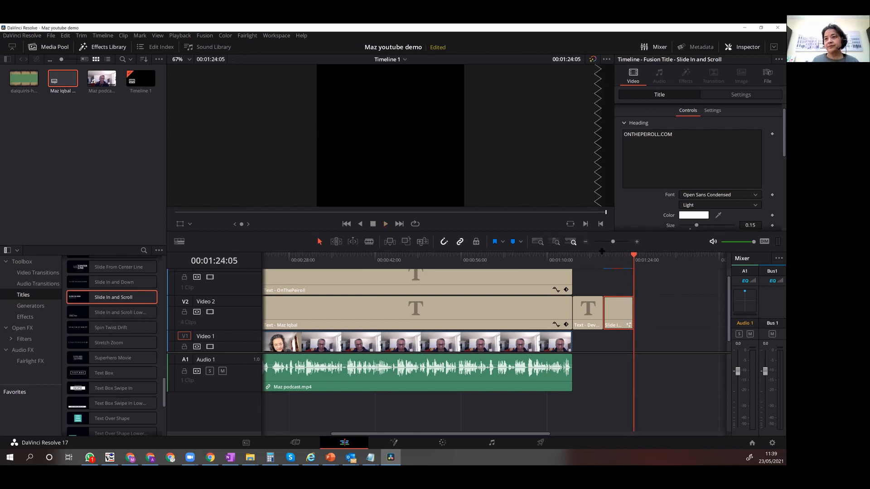
Place the daiquiris-hey-pluto music file on a new Audio 2 track at the start of the timeline.
scroll(313, 427, "down", 1)
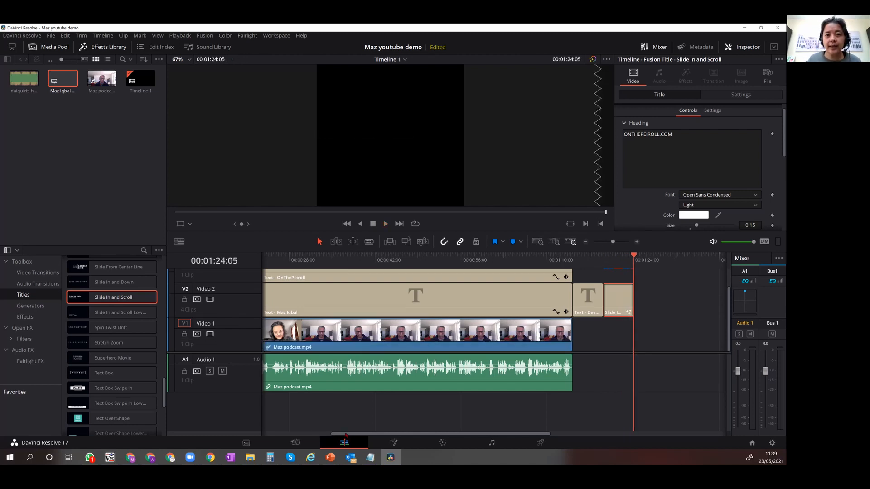
left_click_drag(346, 435, 239, 436)
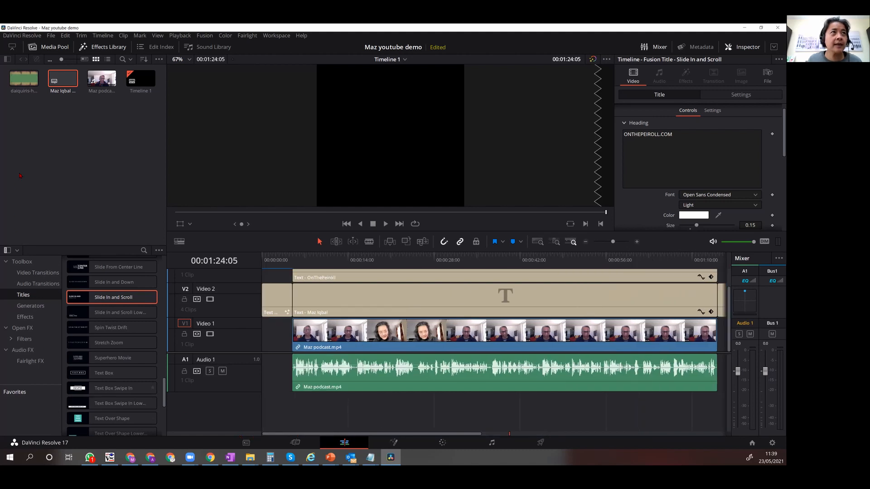
left_click_drag(20, 81, 265, 405)
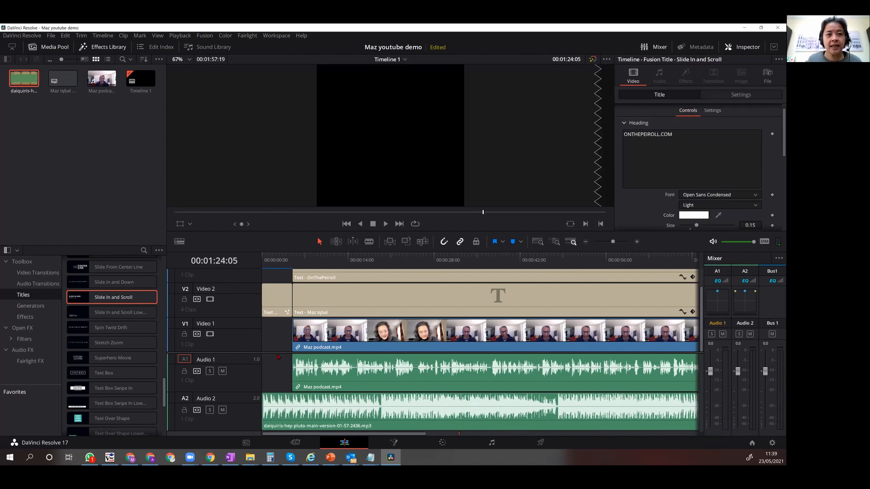
Add a stereo audio track and place a second copy of the music on Audio 3, aligned with the podcast clip's start.
right_click(242, 420)
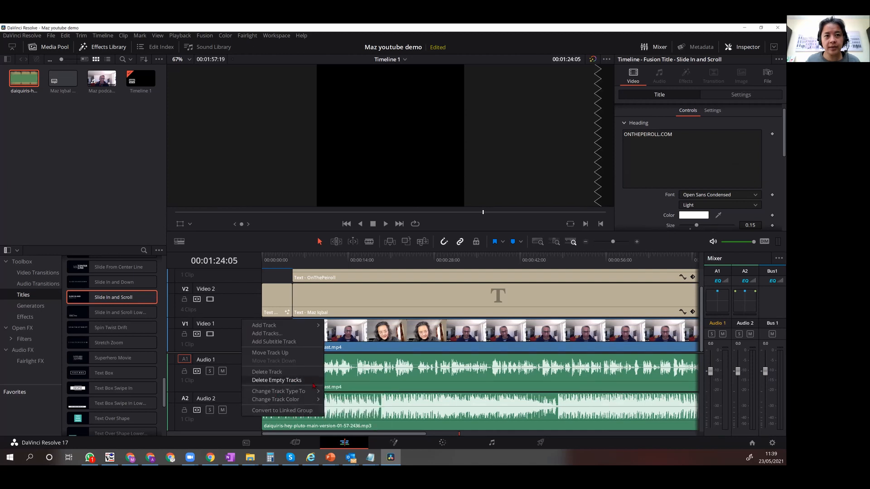
mouse_move(281, 329)
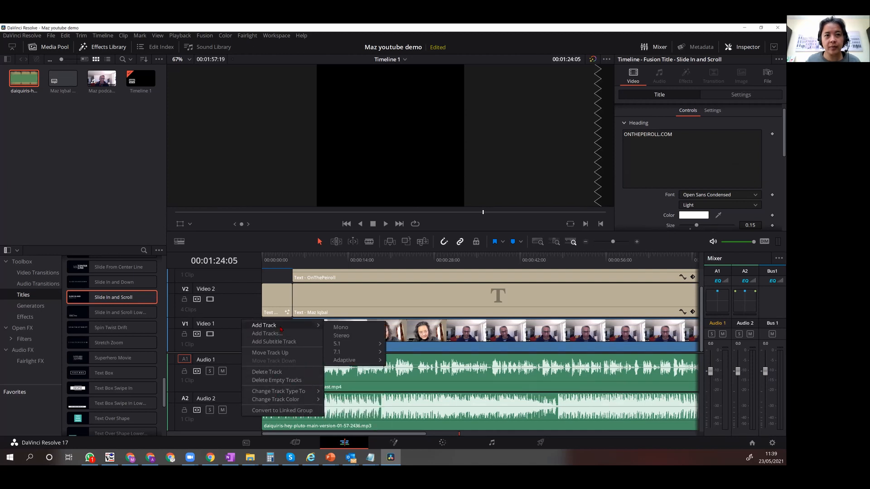
left_click(358, 335)
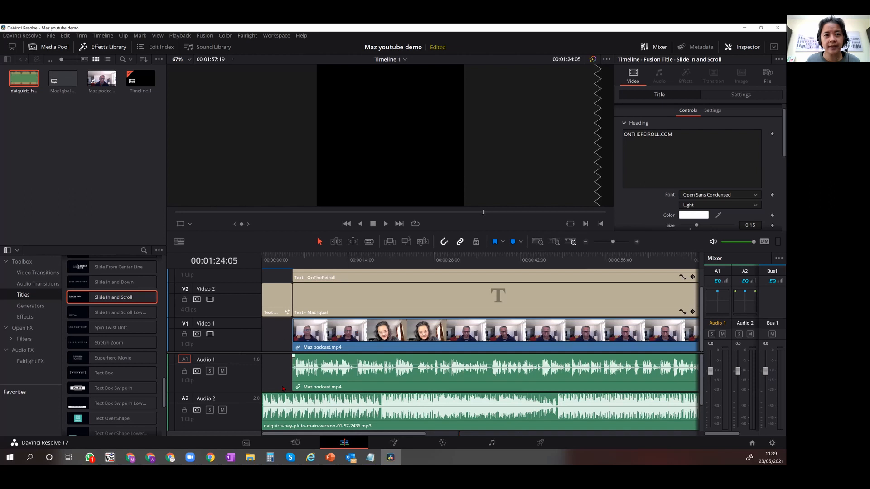
scroll(283, 389, "down", 2)
left_click_drag(22, 84, 291, 427)
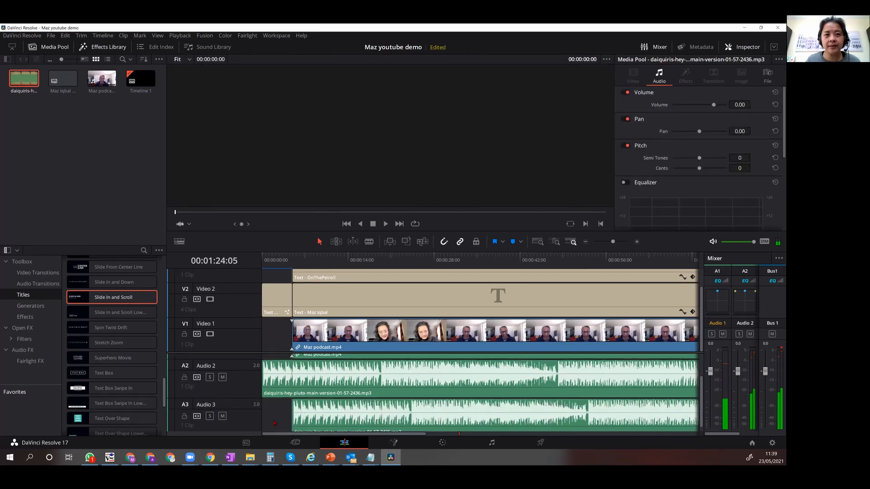
Split the Audio 2 music where the podcast clip begins.
left_click(277, 388)
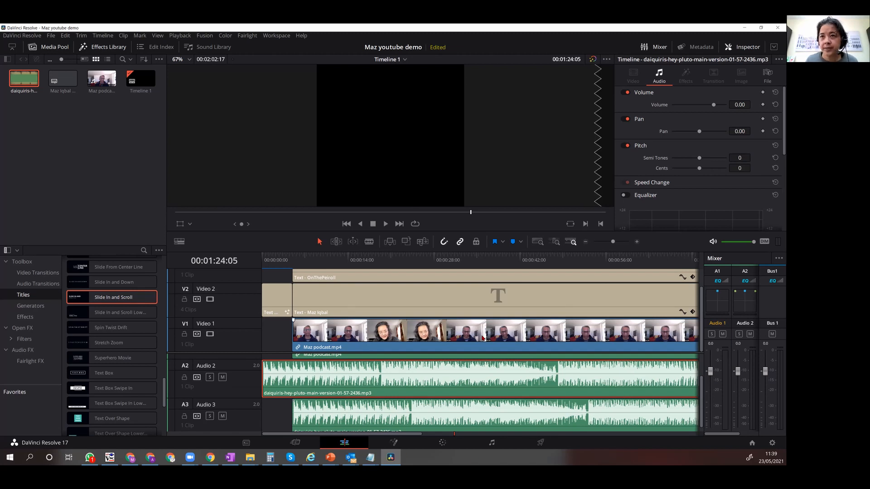
scroll(482, 338, "down", 5)
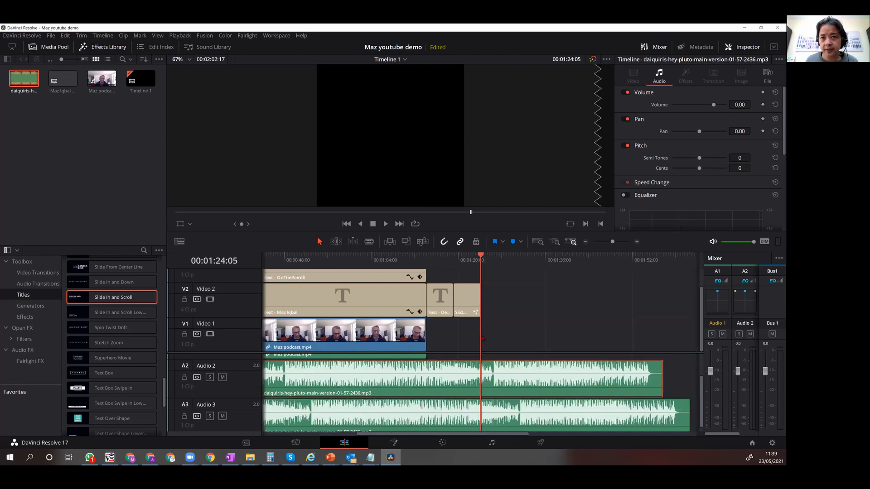
scroll(421, 336, "down", 2)
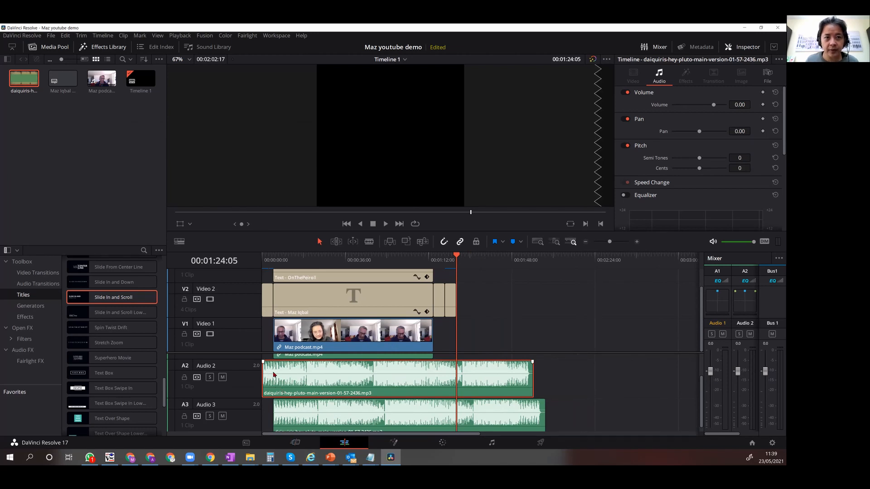
key("b")
left_click(274, 375)
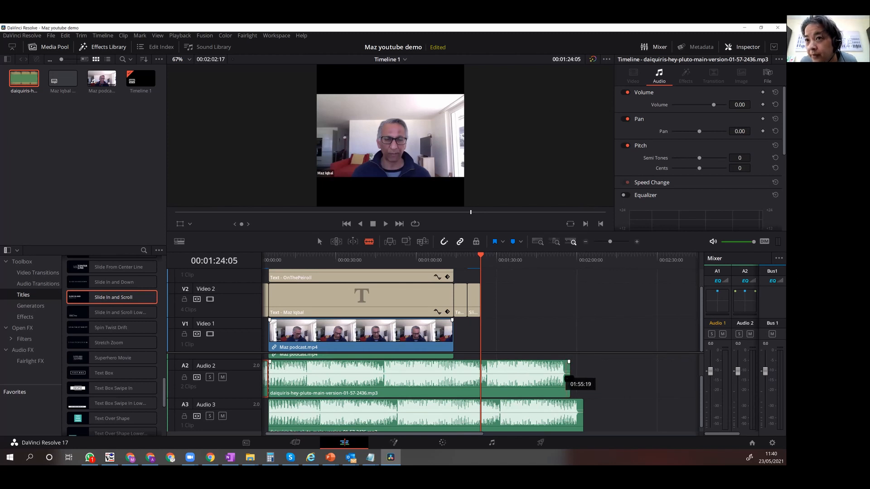
Cut the Audio 2 music just before its end and delete the short tail piece.
left_click(565, 376)
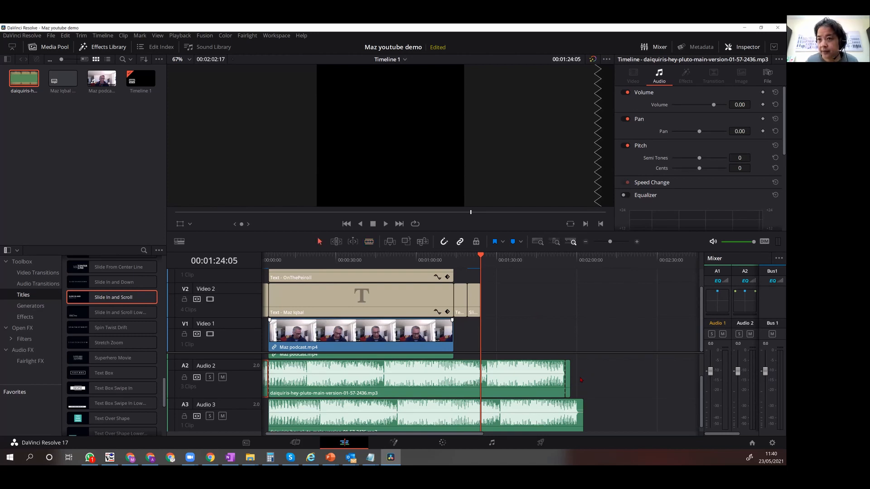
left_click(568, 383)
key("Delete")
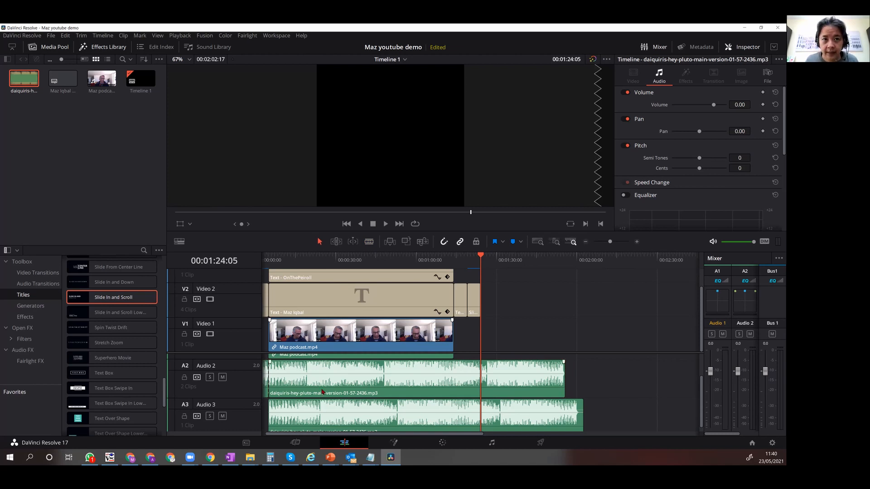
Split the Audio 2 music at about 01:29, delete the long middle piece and move the remainder to end with the last title.
left_click(377, 379)
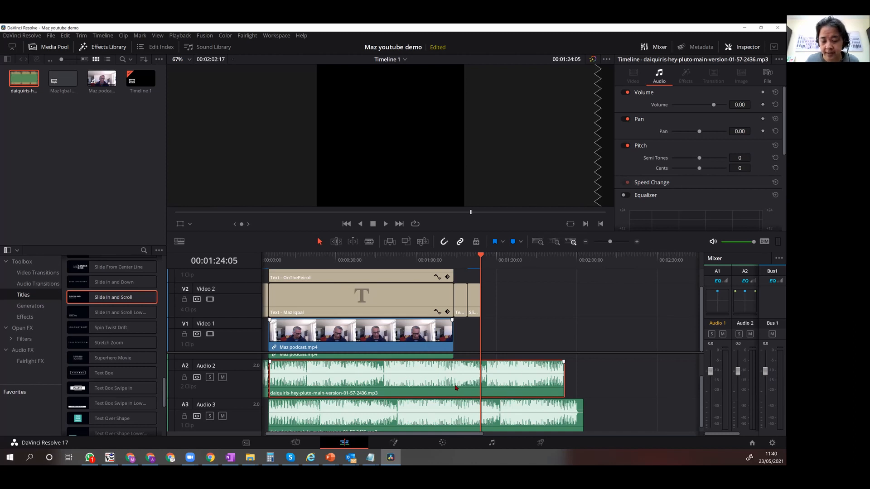
key("b")
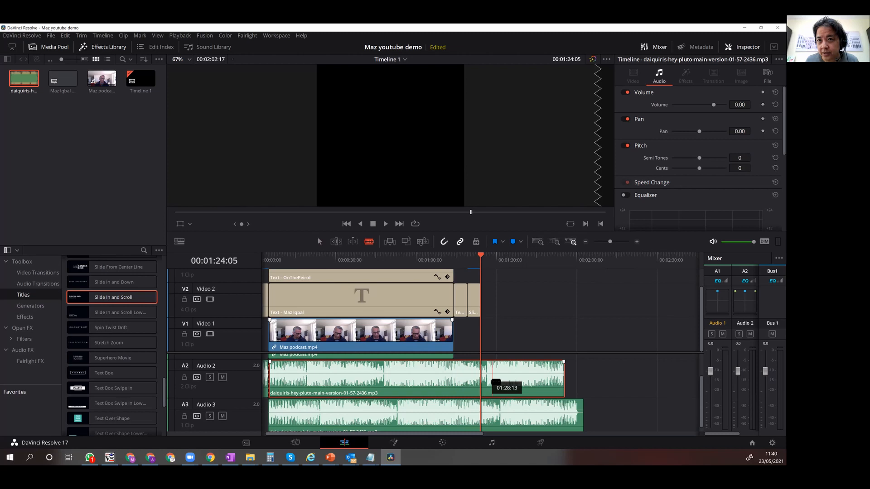
left_click(494, 383)
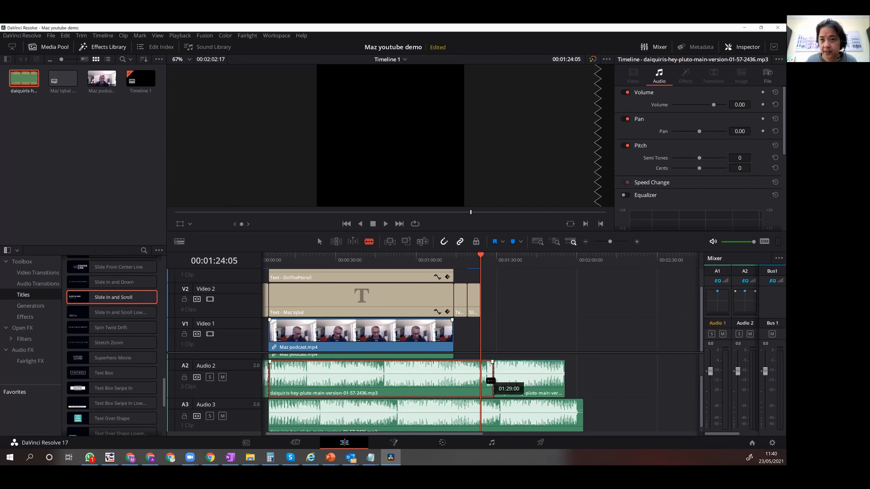
key("a")
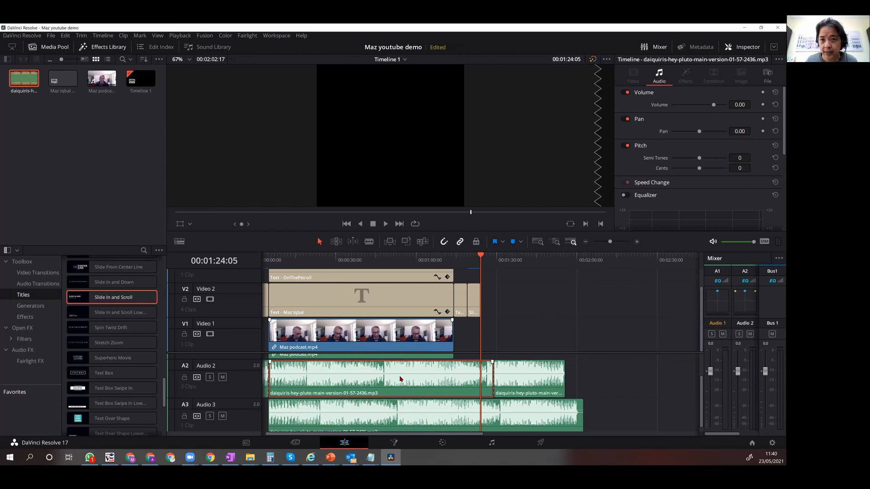
key("BackSpace")
left_click_drag(533, 378, 448, 380)
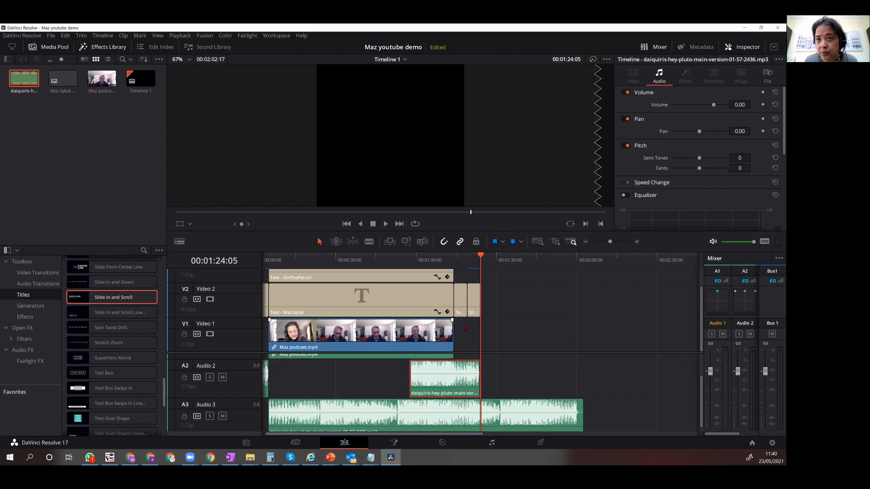
Split the moved music piece at the podcast clip's end and delete the part overlapping the podcast.
key("b")
left_click(453, 376)
key("a")
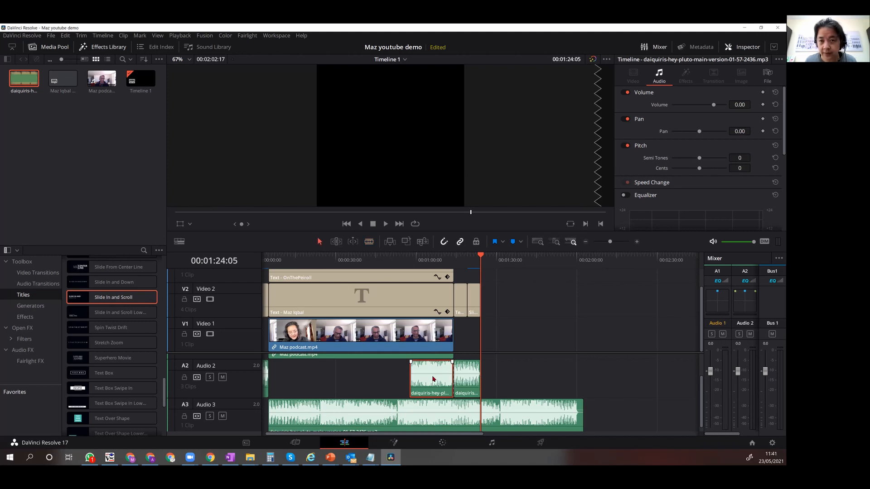
key("Delete")
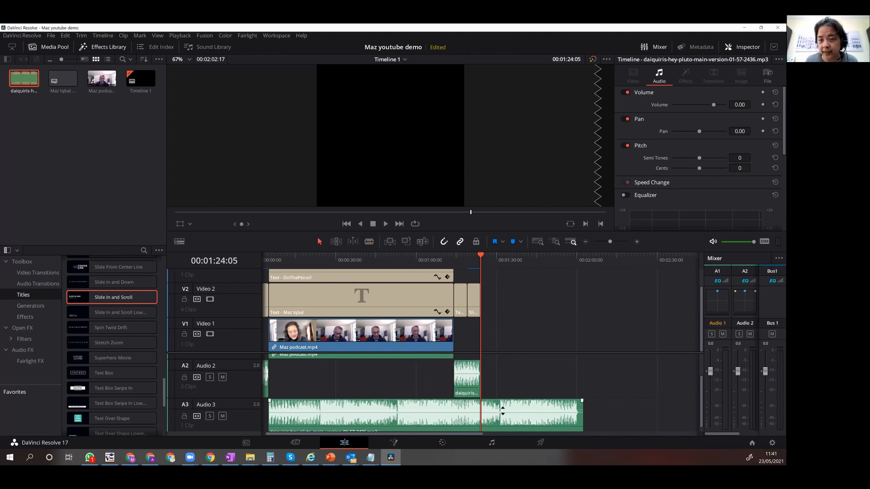
Split the Audio 3 music where the podcast clip ends and delete the piece after it.
left_click(429, 414)
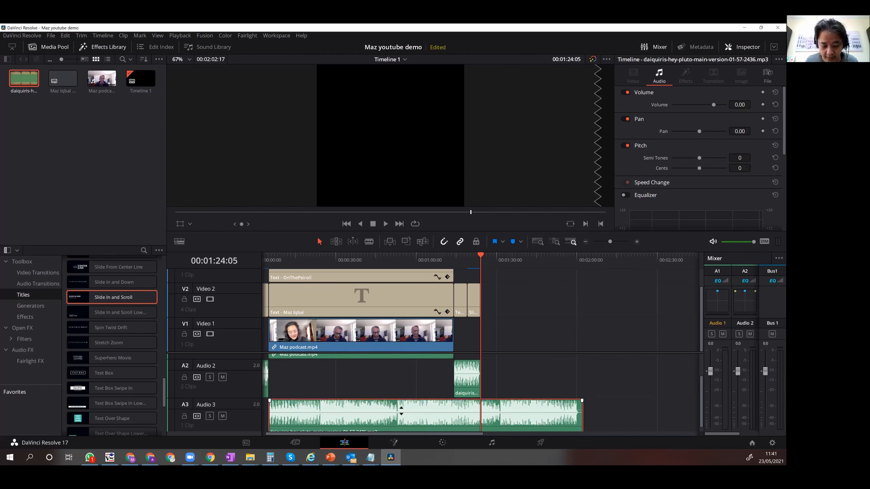
key("b")
left_click(453, 415)
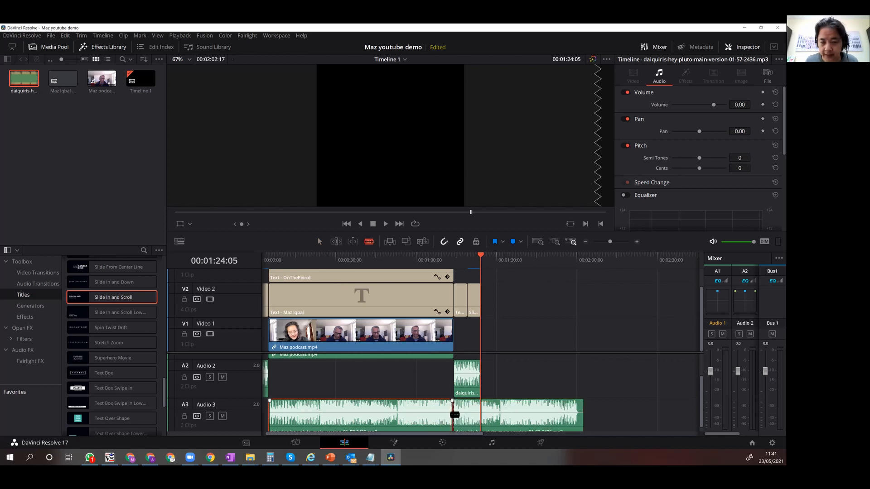
key("a")
left_click(463, 416)
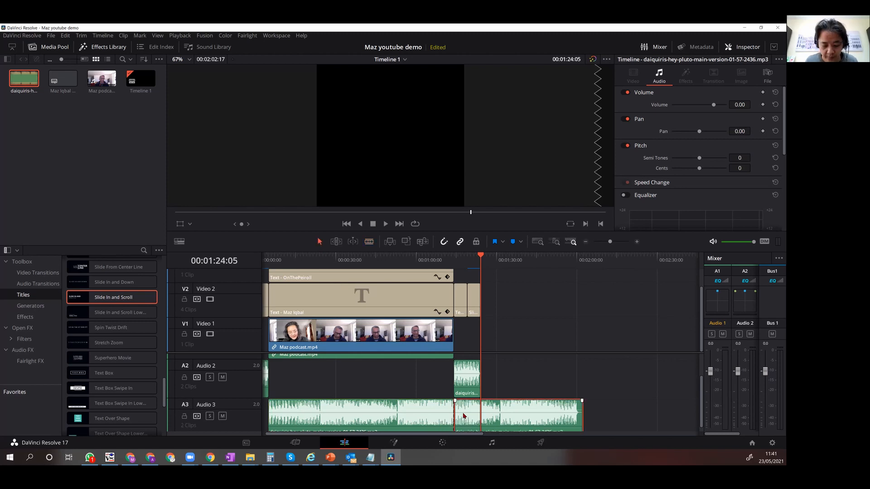
key("Delete")
Play the timeline from the start into the podcast clip to check the music against the speech.
left_click_drag(446, 435, 388, 438)
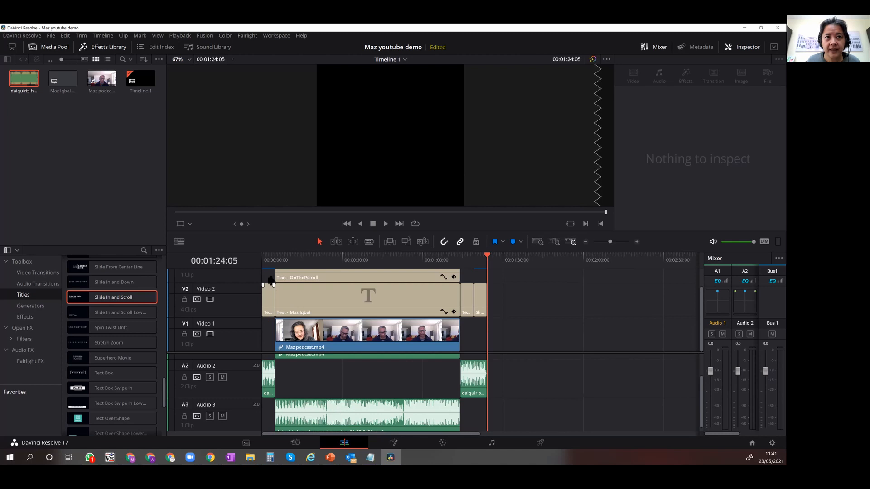
left_click(263, 262)
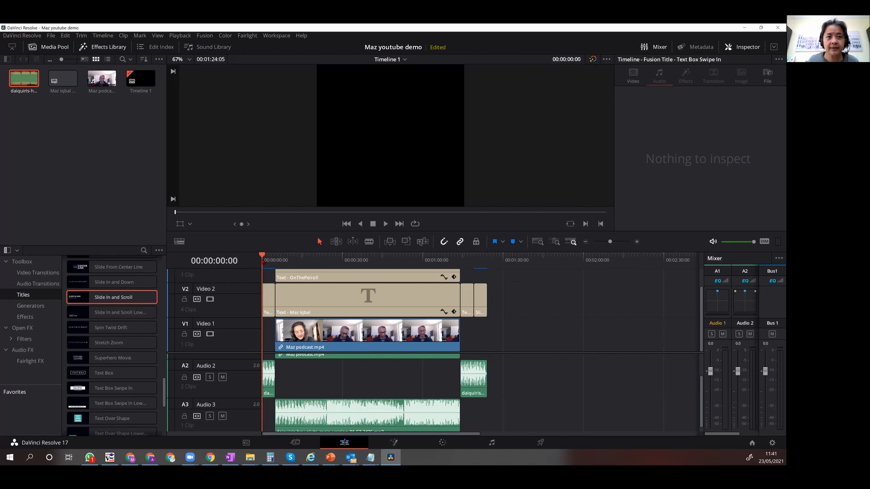
key("space")
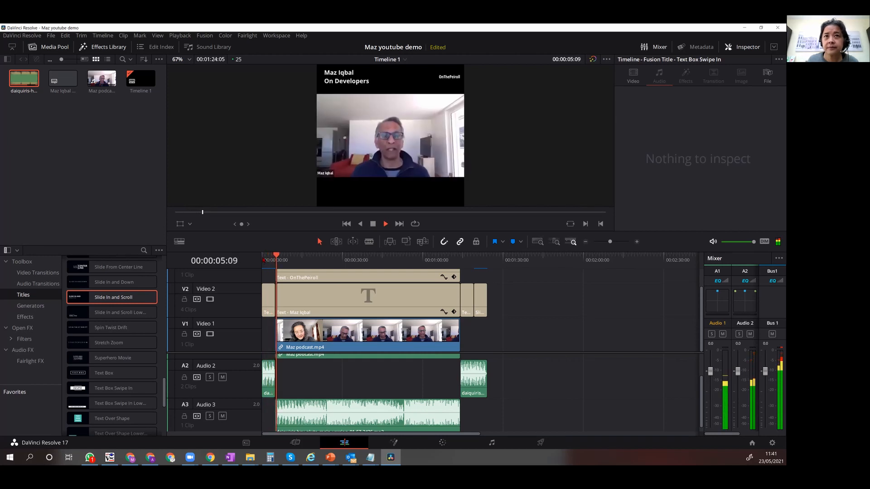
key("space")
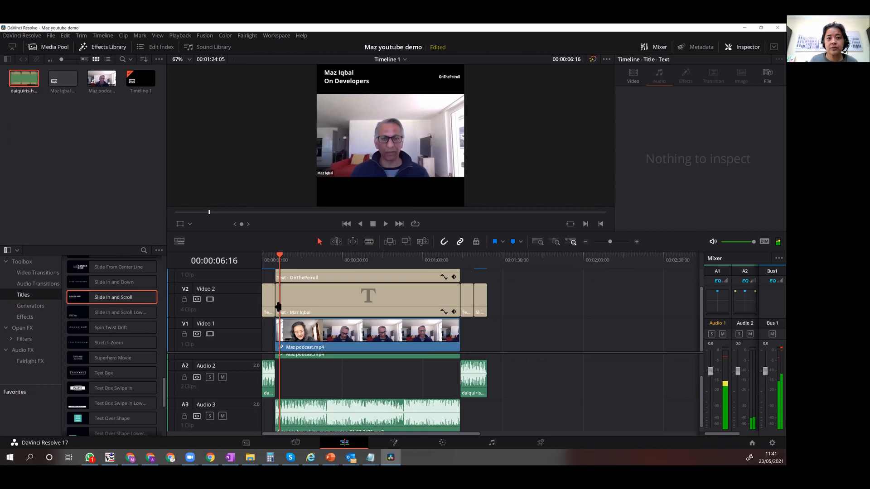
Lower the Audio 3 music track's fader in the mixer well below the Audio 2 level.
left_click(288, 418)
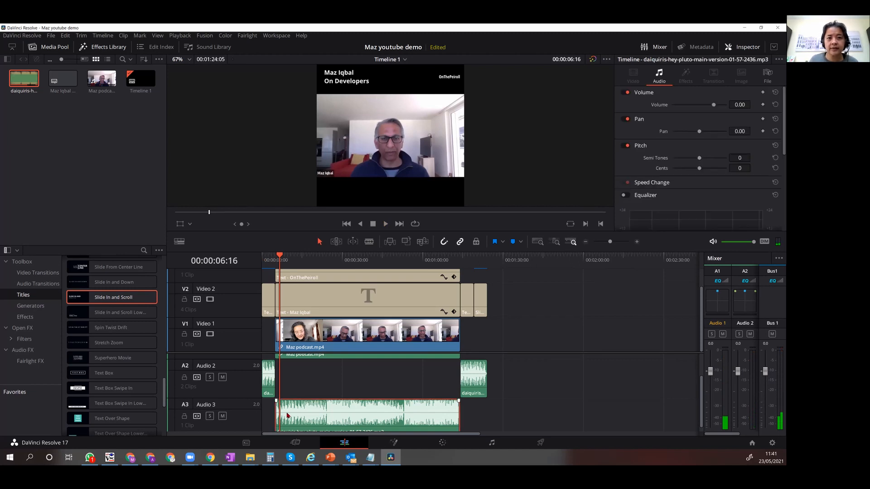
left_click(644, 47)
left_click(652, 48)
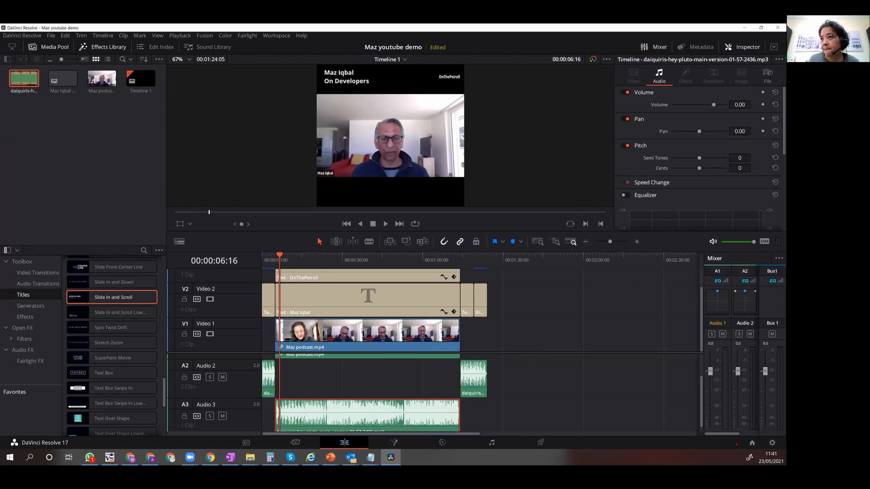
left_click_drag(730, 436, 749, 436)
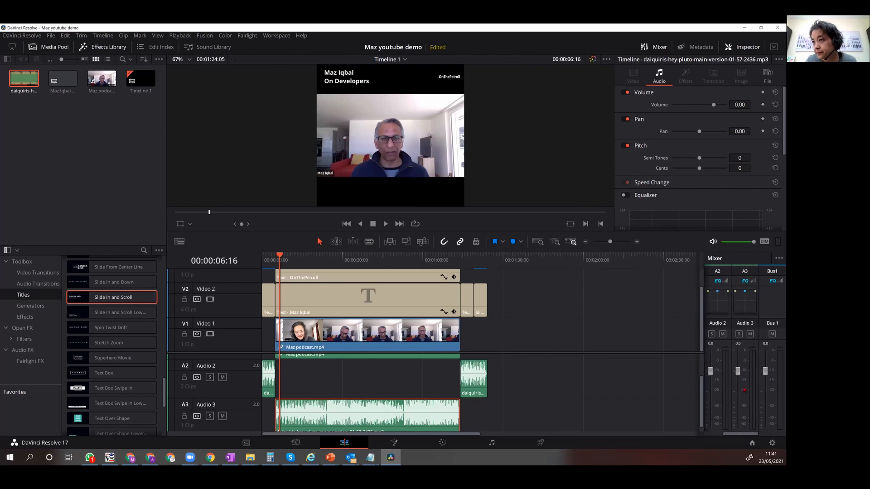
left_click_drag(737, 376, 740, 418)
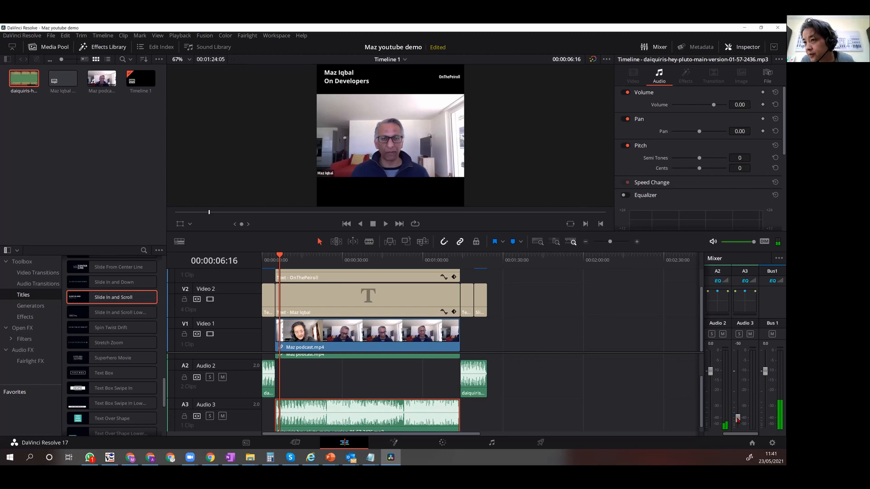
left_click_drag(738, 420, 739, 412)
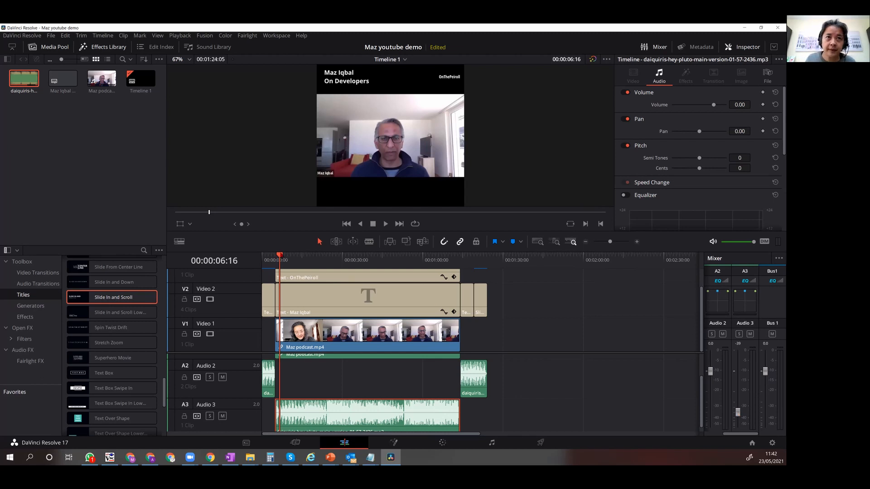
Play back the beginning of the podcast clip to check the music balance under the speech.
left_click_drag(281, 255, 280, 255)
key("space")
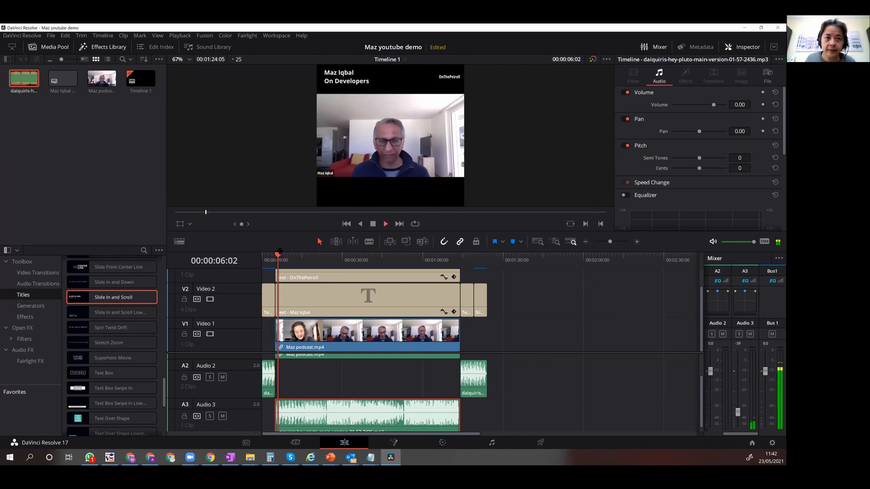
key("space")
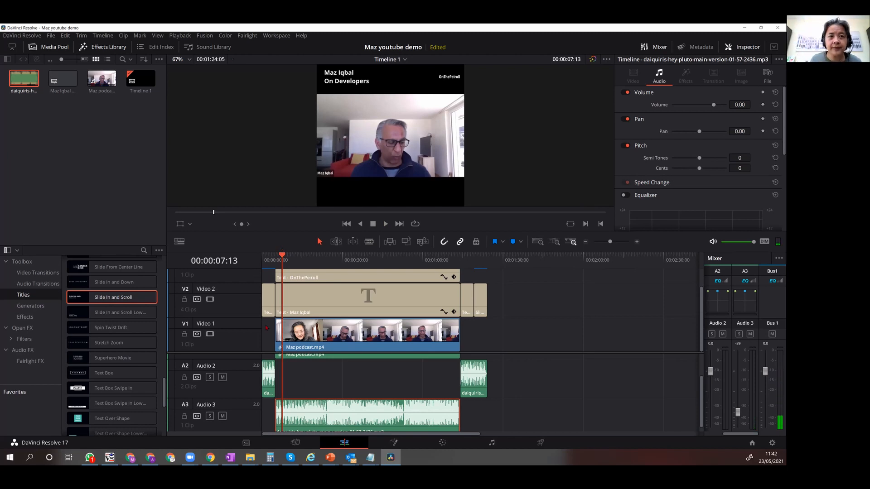
Add a short fade-out to the opening Audio 2 music and a slight fade-in to the closing Audio 2 music.
left_click(271, 382)
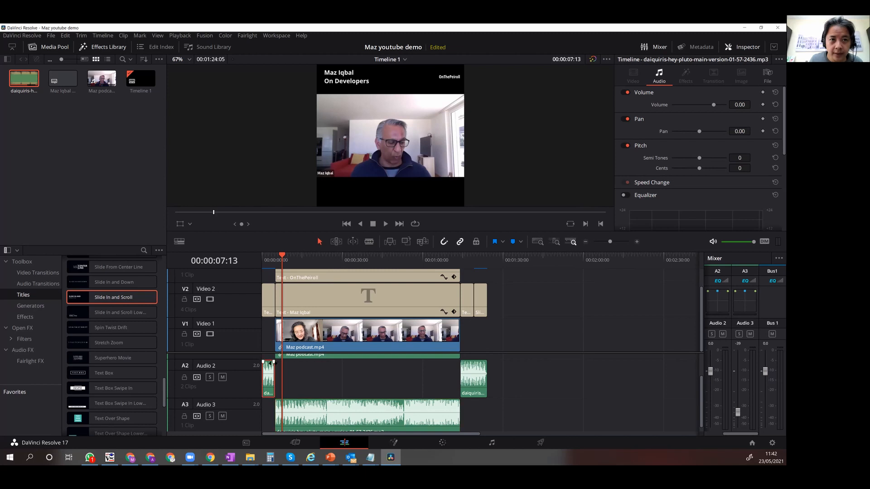
scroll(340, 407, "up", 3)
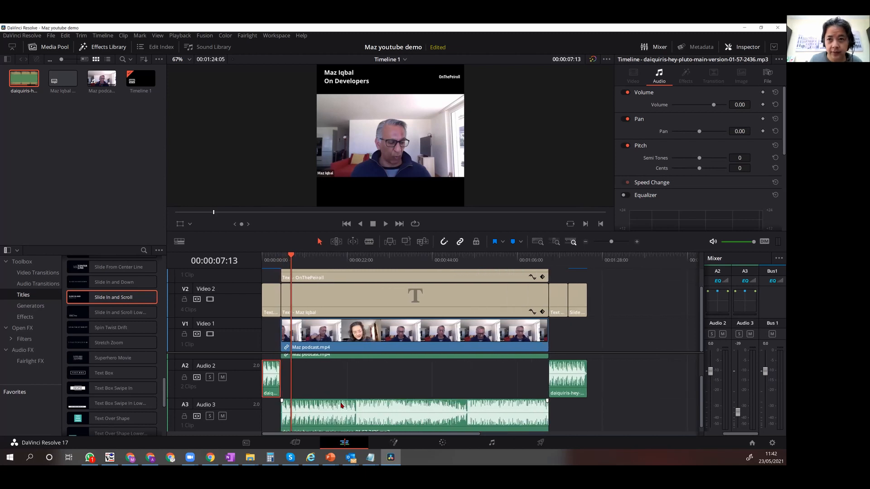
scroll(342, 405, "up", 1)
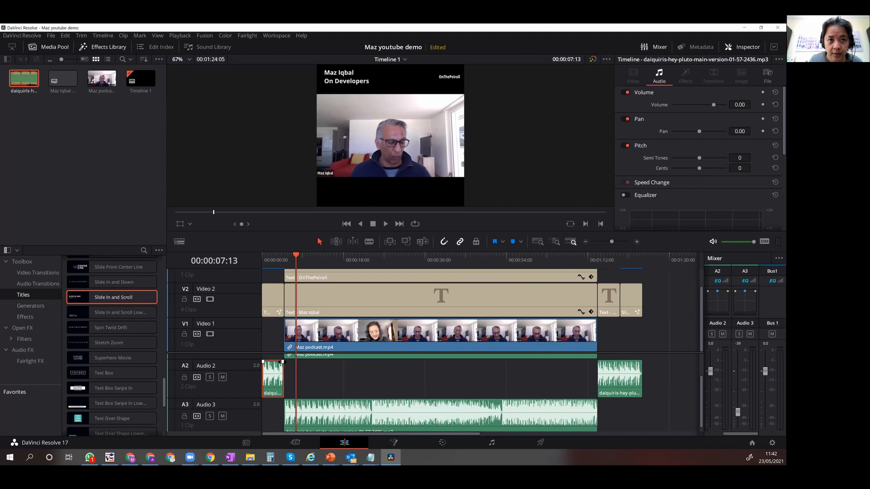
left_click_drag(283, 361, 278, 362)
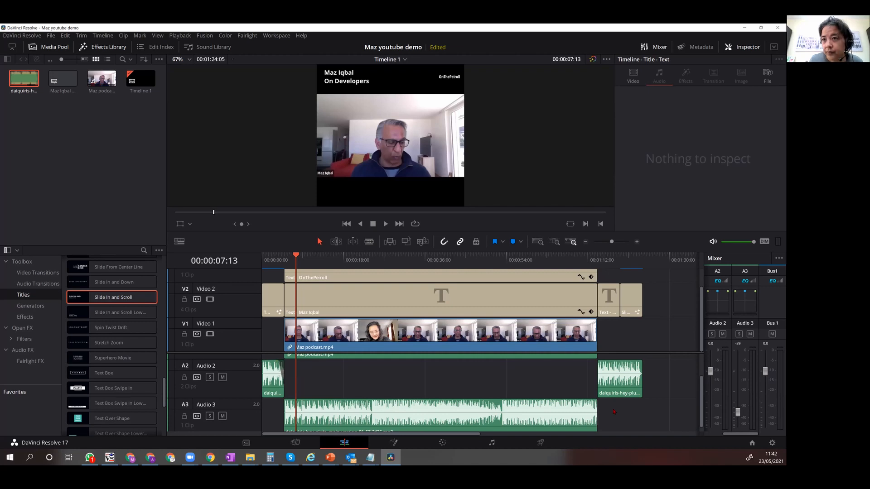
left_click(609, 379)
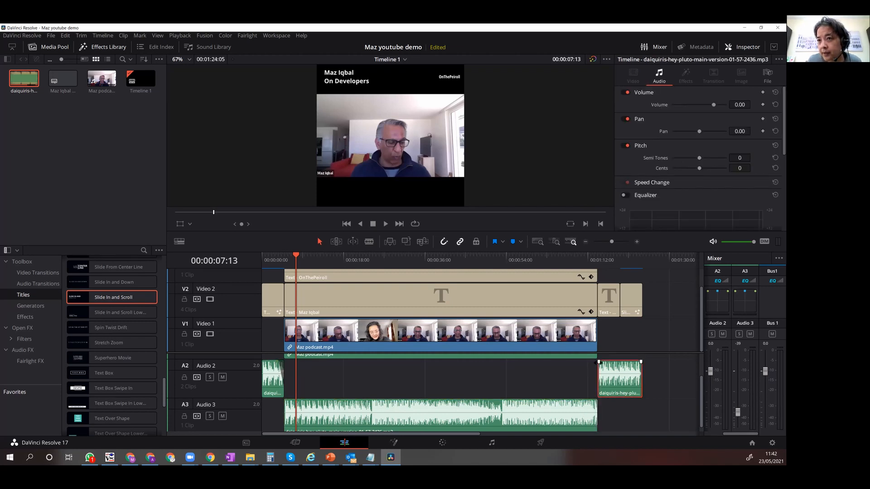
left_click_drag(600, 362, 601, 362)
Play the opening transition into the podcast and then the section from just before its end through the closing titles.
key("Home")
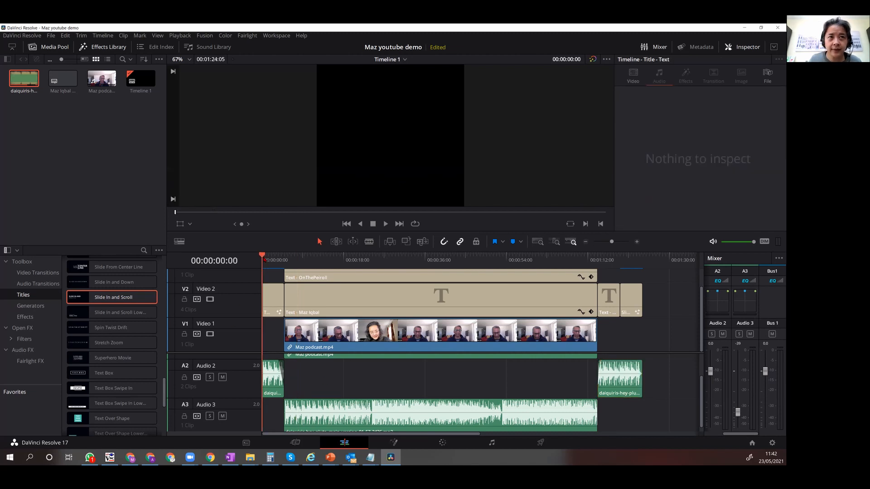
key("space")
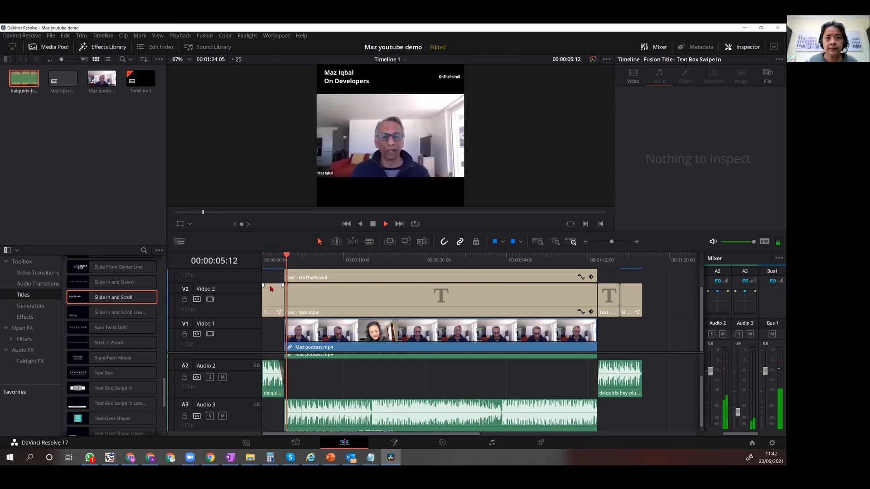
key("space")
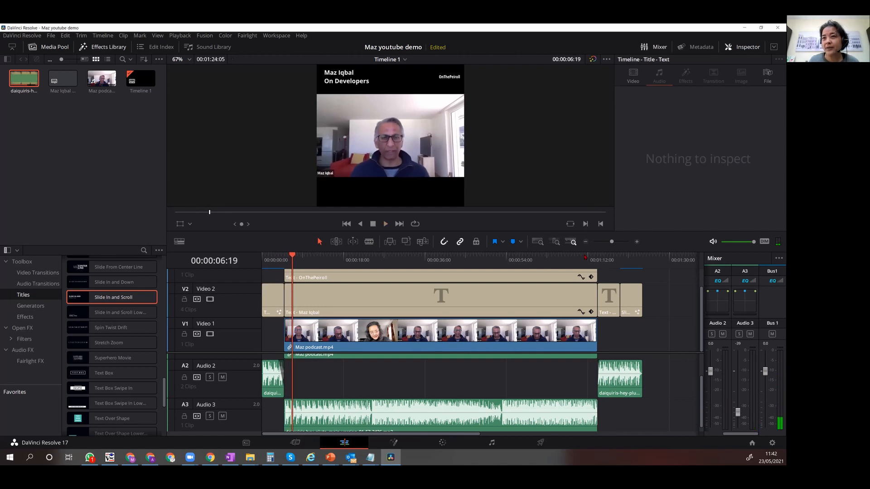
left_click(584, 257)
key("space")
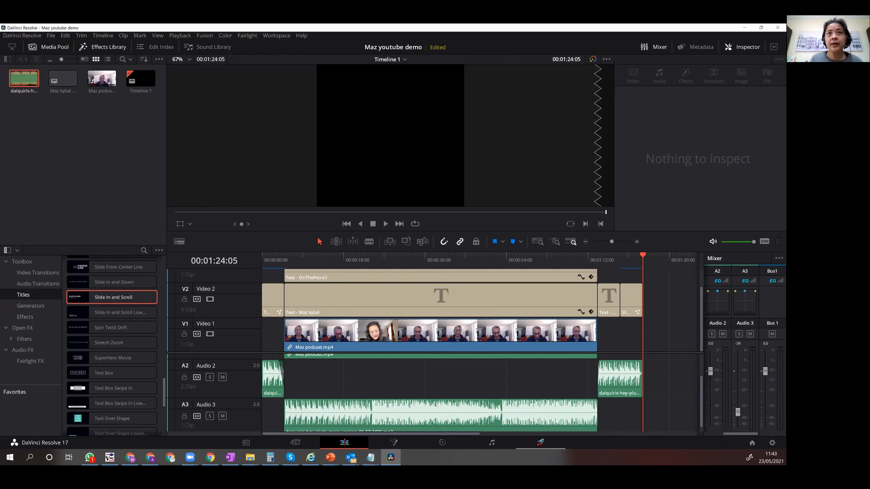
Enter Maz-Developer-FinishedClip as the render file name on the Deliver page, then return to the Edit page.
left_click(540, 445)
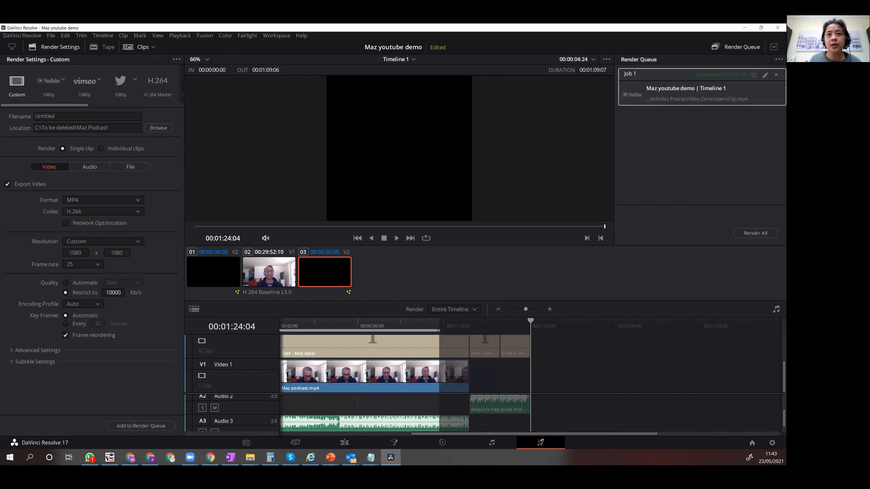
type("Maz-Developer-FinishedClip")
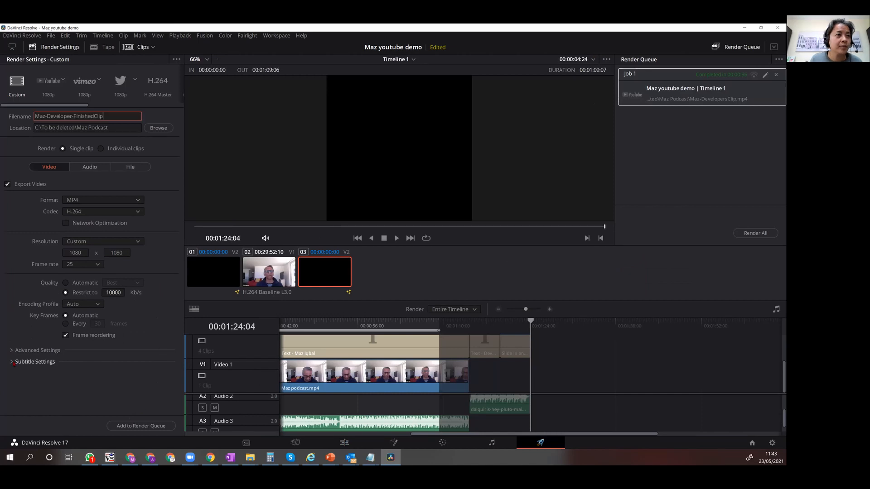
scroll(303, 365, "up", 3)
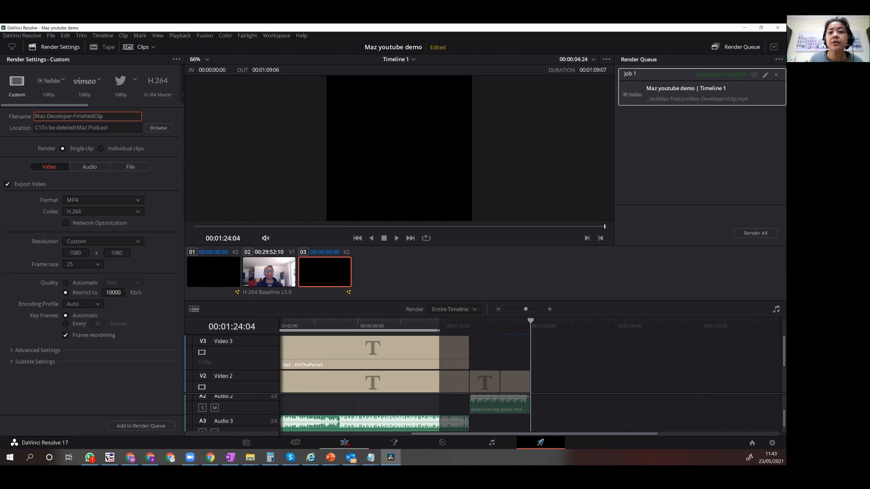
left_click(344, 443)
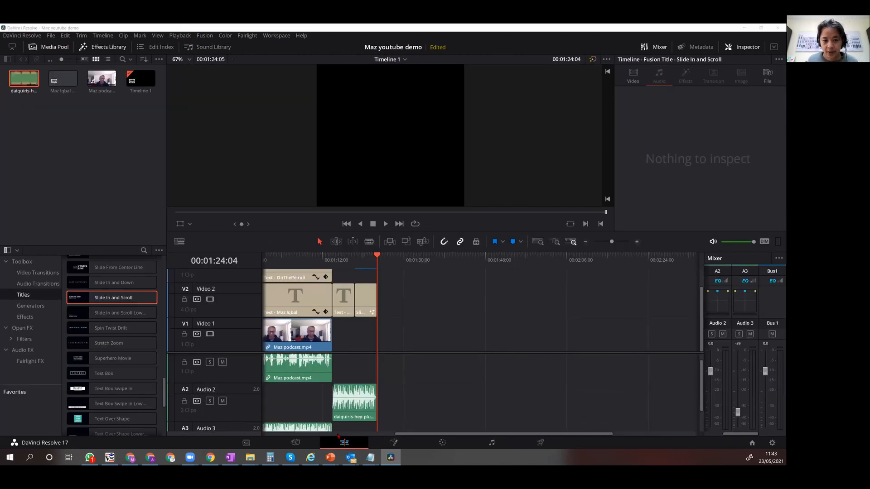
Switch to Otter.ai in the browser, close the finished import and decline further notification prompts.
key("alt+Tab")
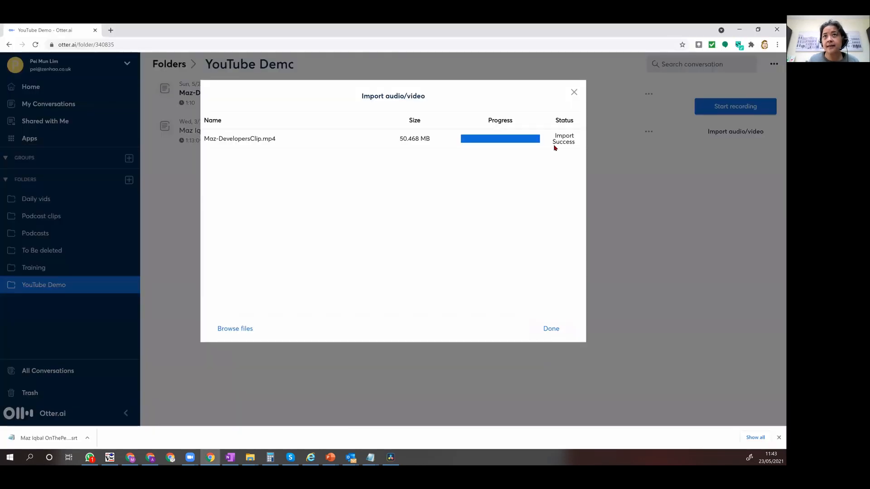
left_click(552, 330)
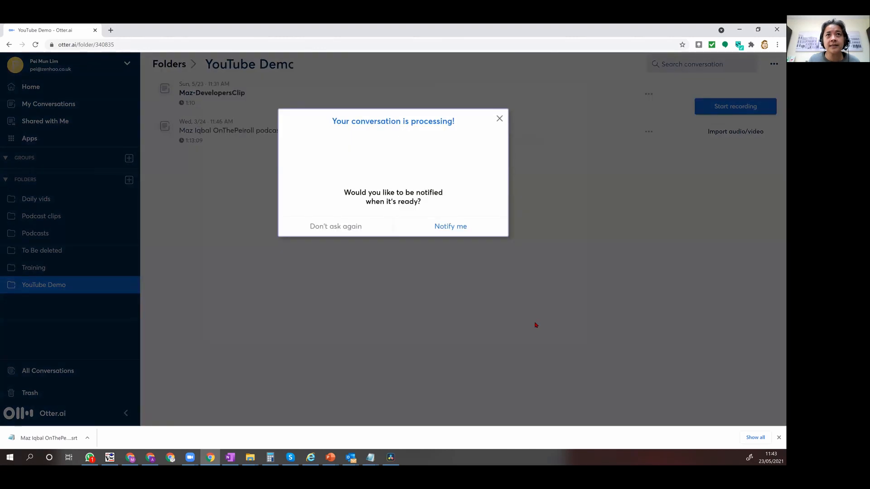
left_click(357, 227)
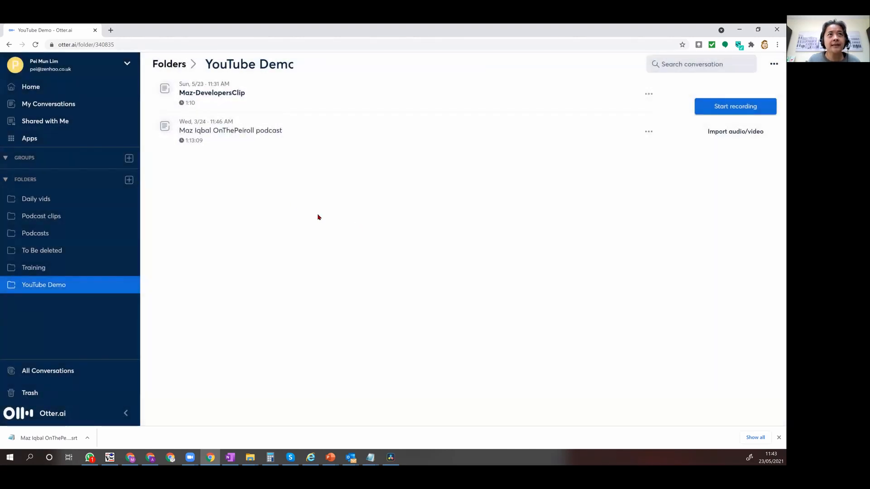
Open the Maz-DevelopersClip transcript for editing and start a new paragraph before "And that's fine.".
left_click(216, 93)
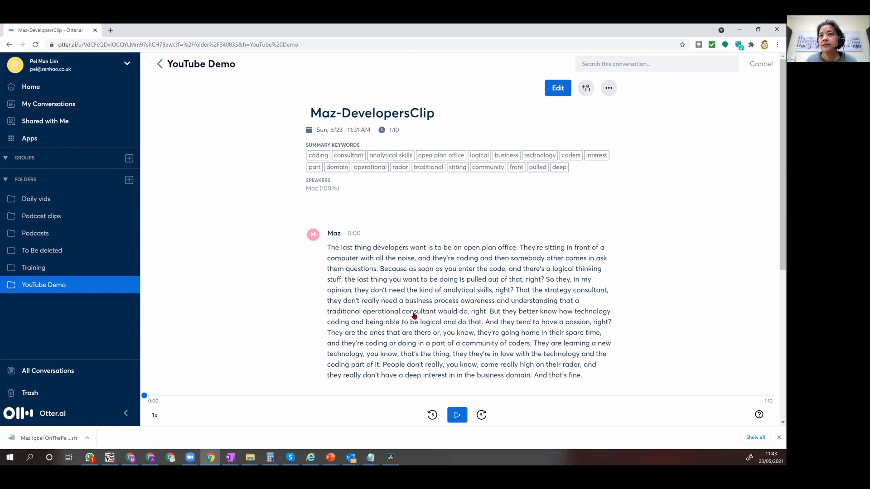
scroll(426, 303, "down", 1)
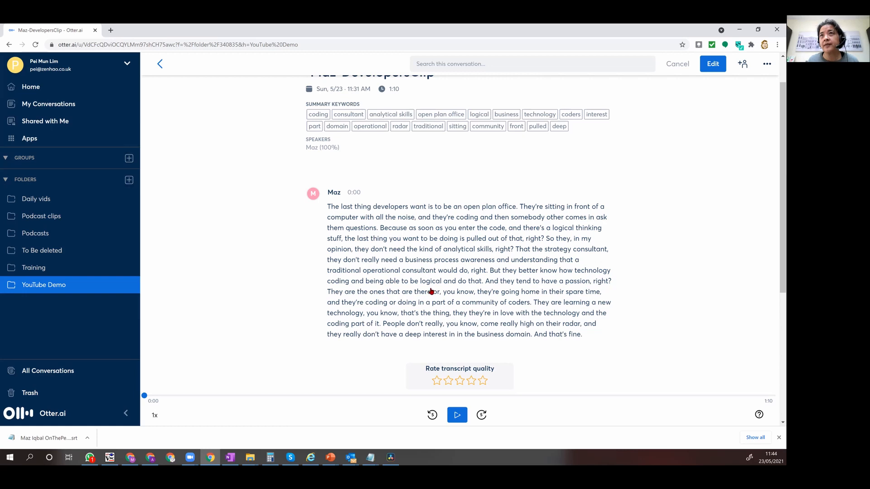
left_click(713, 64)
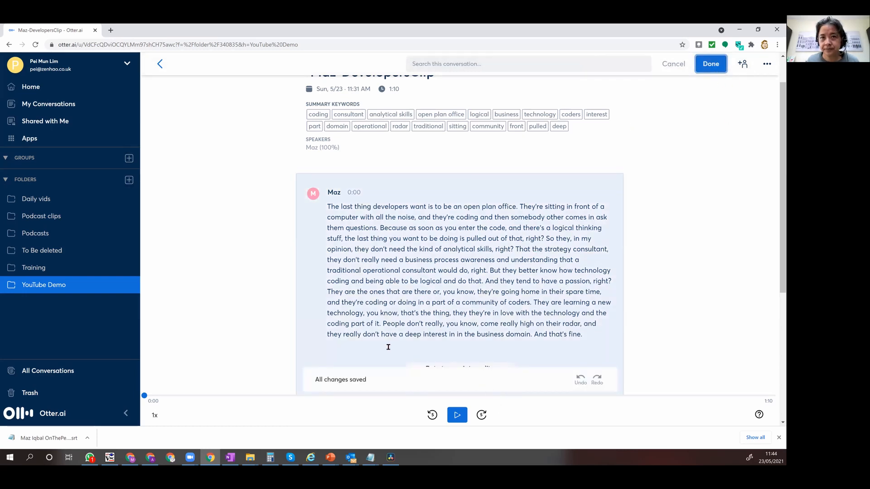
left_click(535, 337)
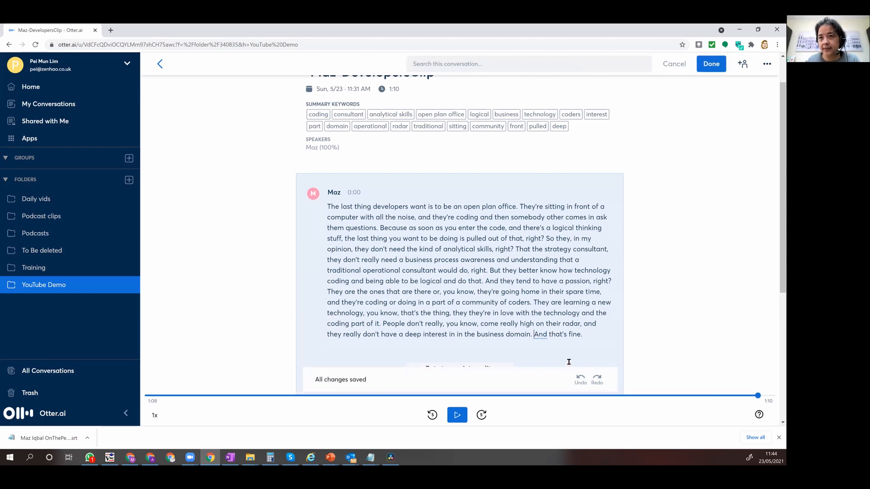
key("Return")
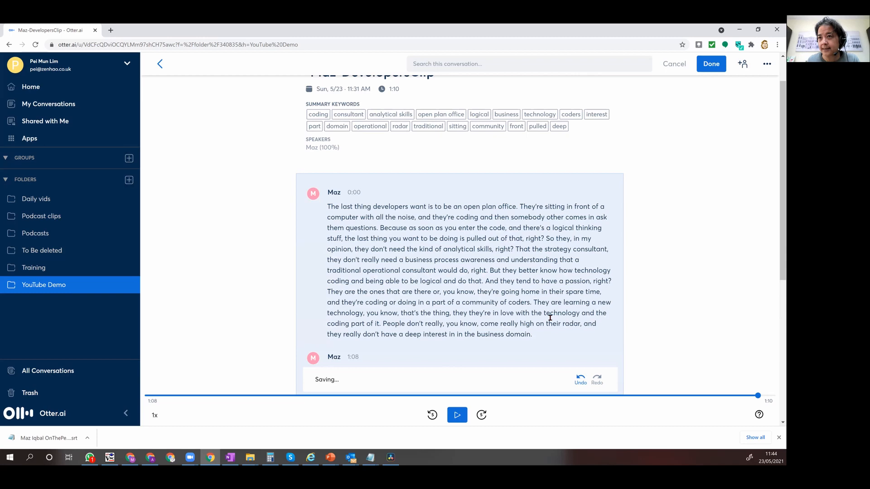
Start new transcript paragraphs before "and they really don't", "People don't really", "they they're in love", "They are learning" and "they're going home".
left_click(585, 323)
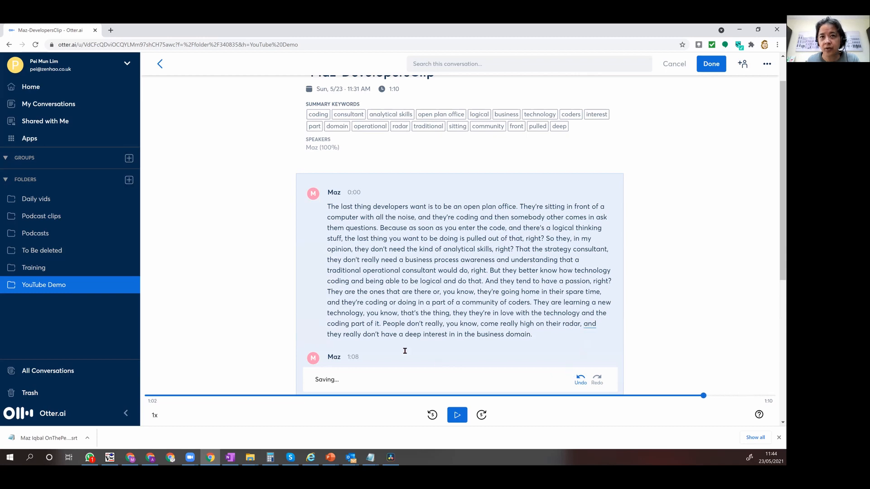
key("Return")
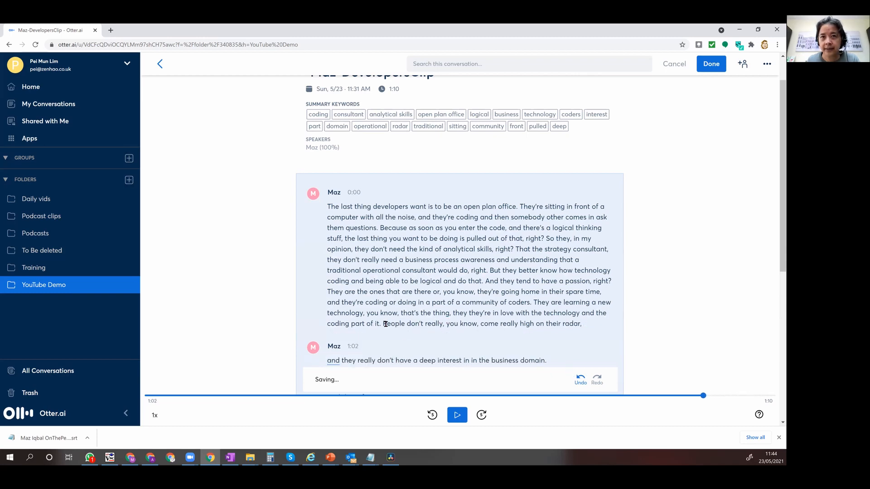
left_click(383, 324)
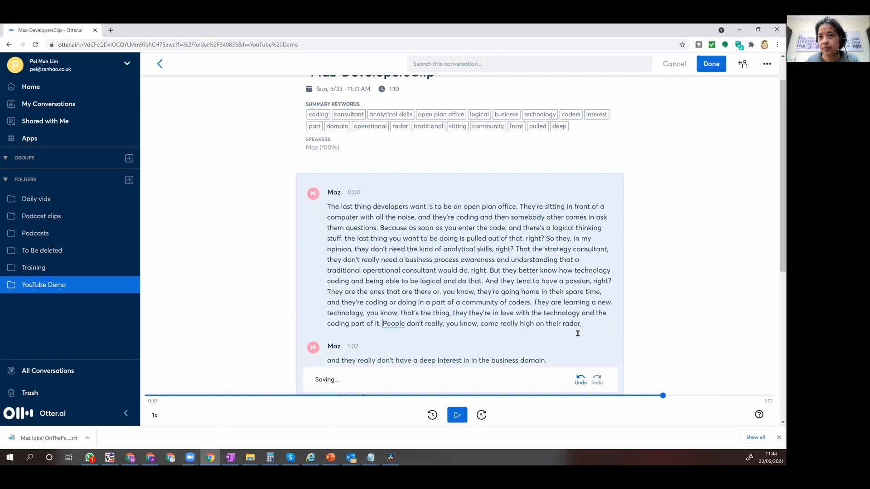
key("Return")
left_click(450, 314)
key("Return")
left_click(534, 304)
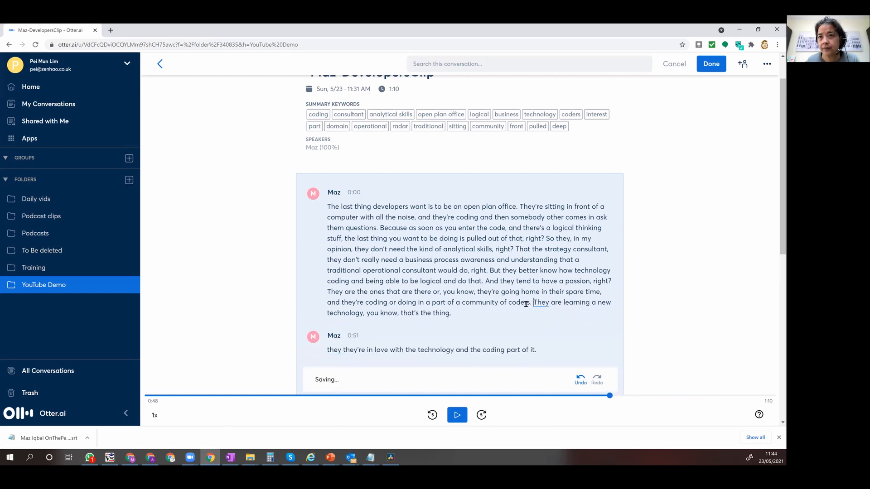
key("Return")
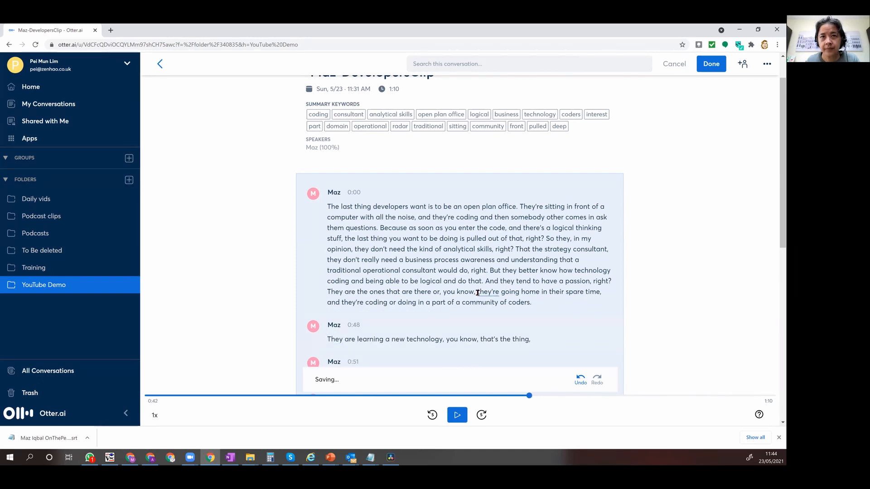
left_click(478, 293)
key("Return")
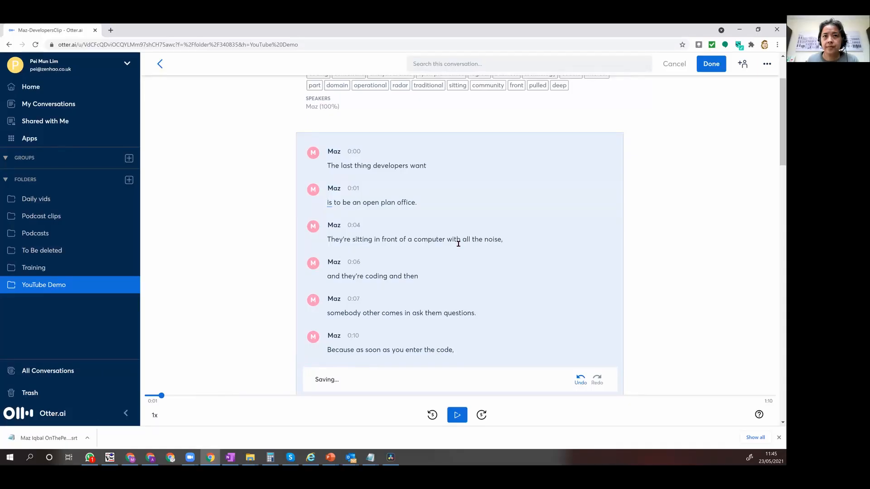
Start a new paragraph before "is to be an open plan office." and undo the surplus empty one.
key("Return")
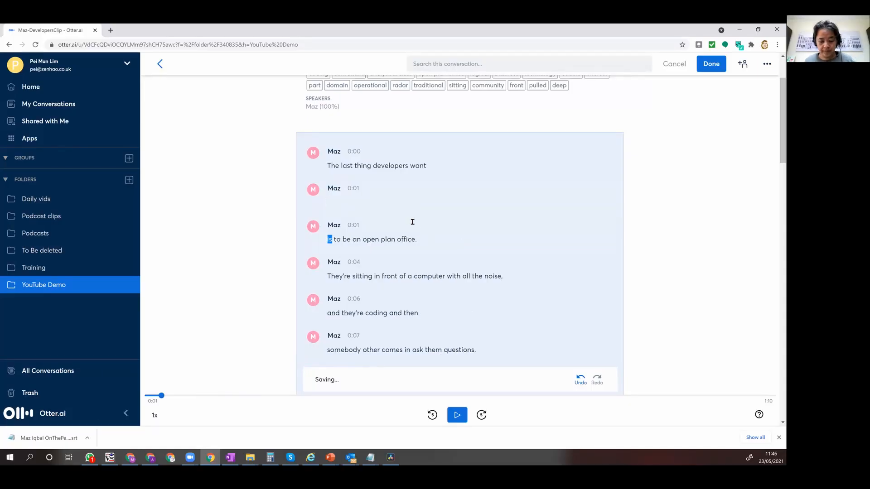
key("ctrl+z")
scroll(509, 282, "down", 5)
scroll(511, 282, "down", 2)
scroll(509, 282, "up", 8)
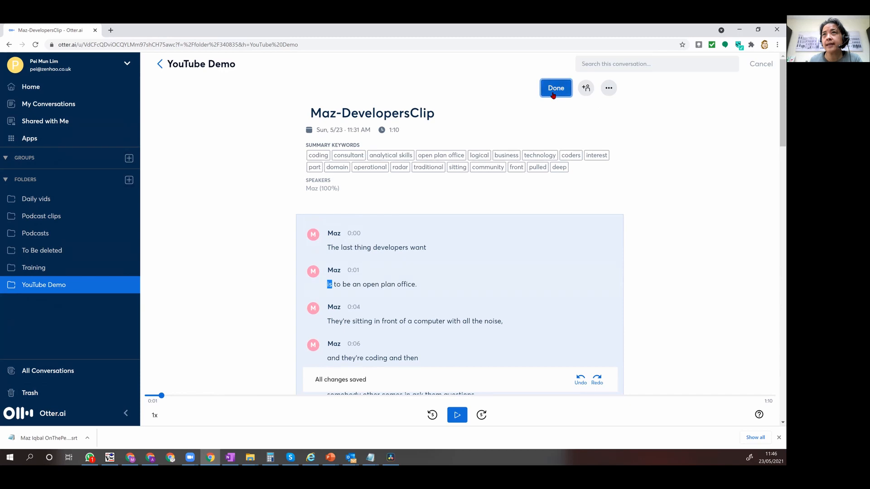
Finish editing and export the transcript as Maz-DevelopersClip_otter.ai.srt, in SRT format with 1 line of at most 40 characters.
left_click(607, 91)
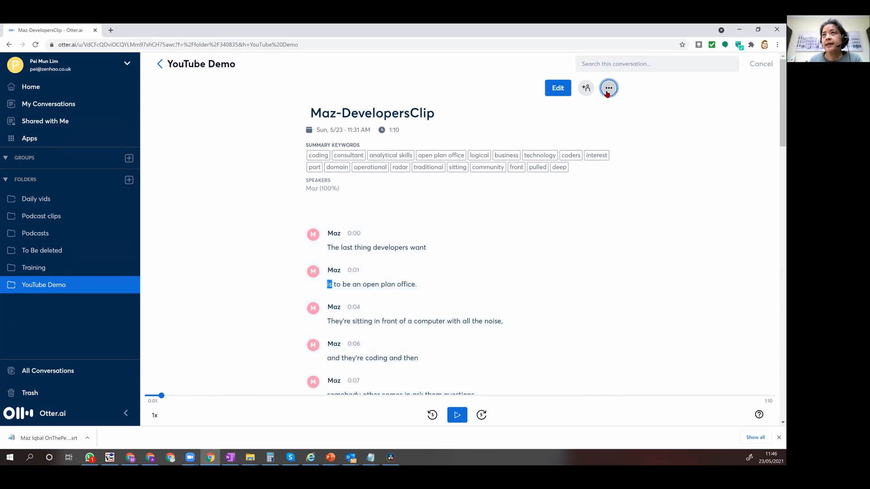
left_click(567, 129)
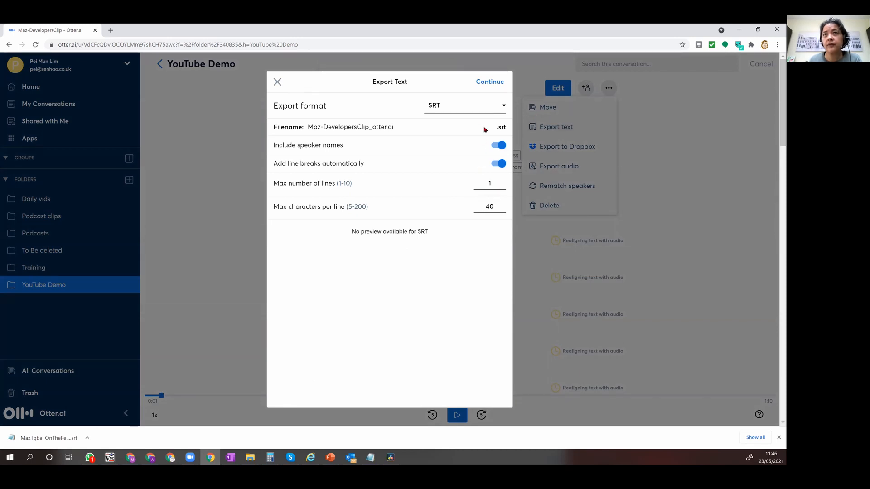
left_click(490, 82)
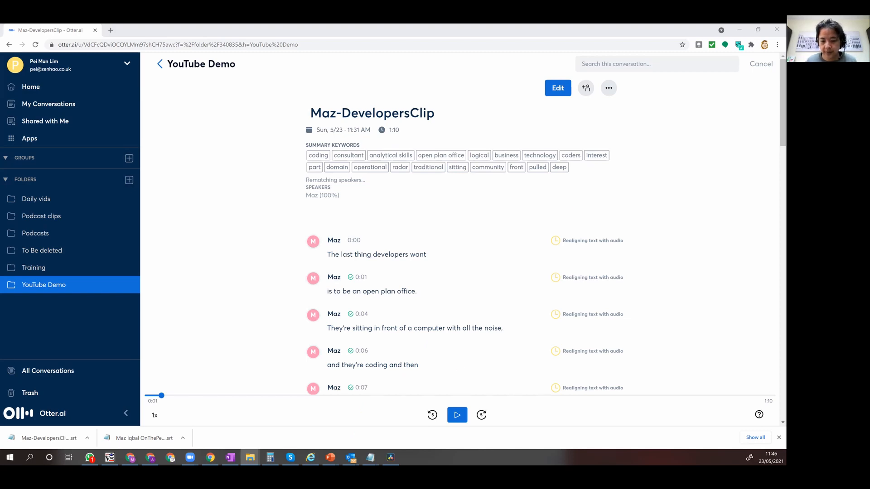
Switch to DaVinci Resolve and add a subtitle track to the timeline.
key("alt+Tab")
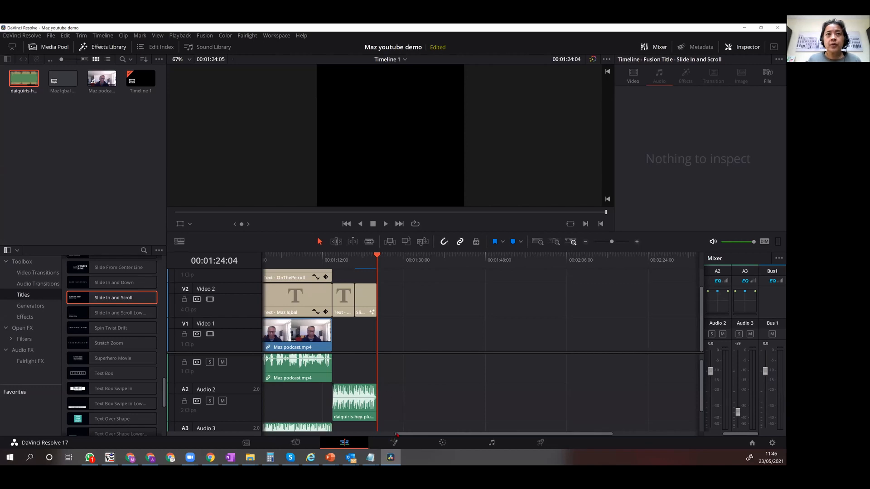
left_click_drag(394, 436, 216, 445)
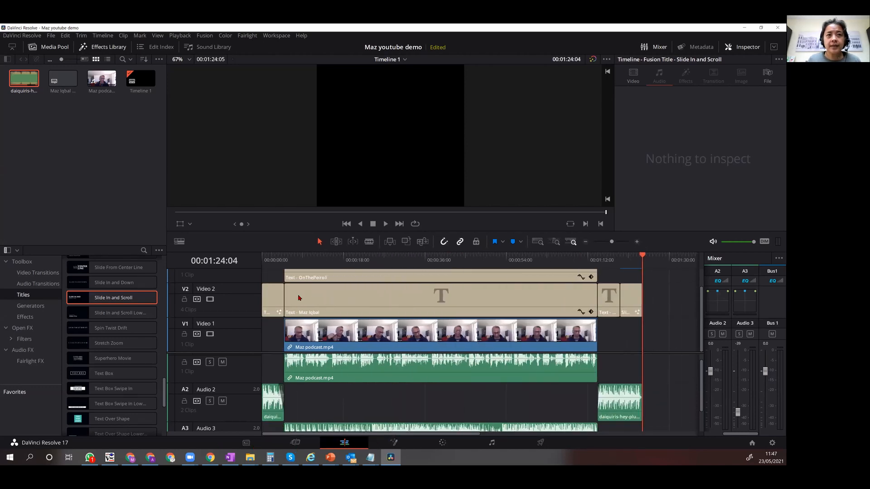
scroll(305, 301, "up", 1)
right_click(219, 285)
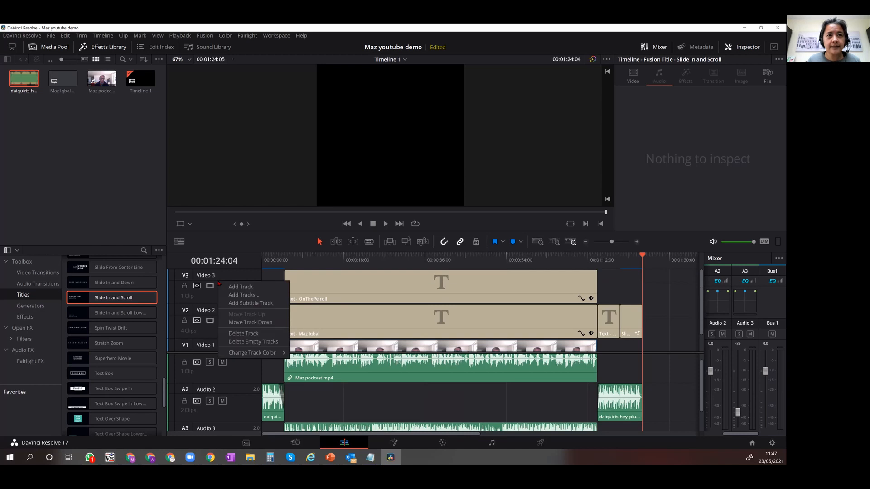
left_click(254, 304)
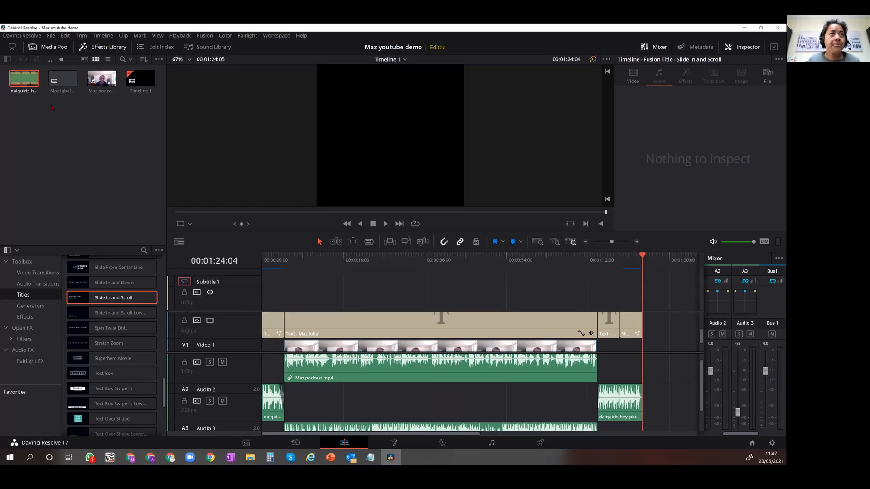
Import Maz-DevelopersClip_otter.ai.srt into the media pool and place it on the subtitle track at the start of the podcast clip.
right_click(102, 122)
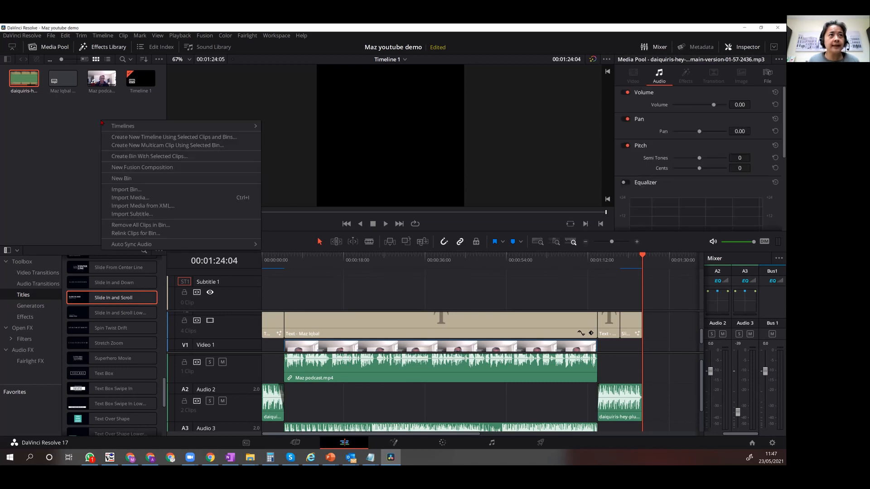
left_click(152, 198)
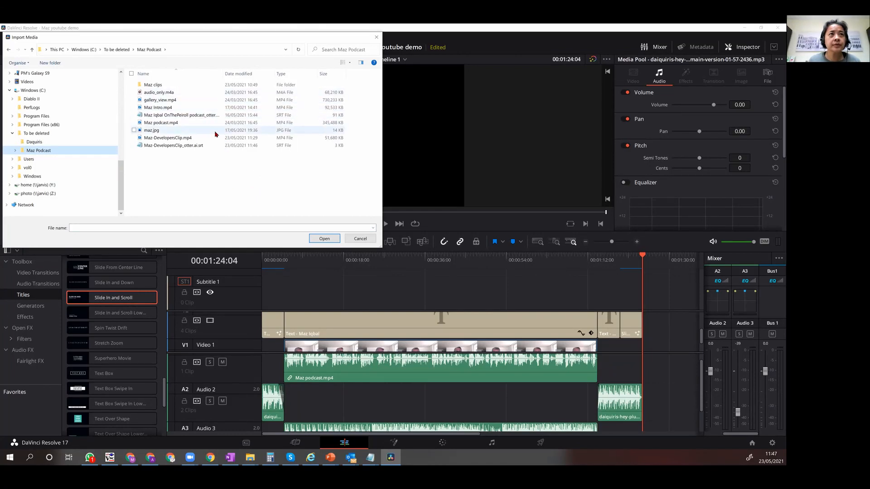
left_click(214, 145)
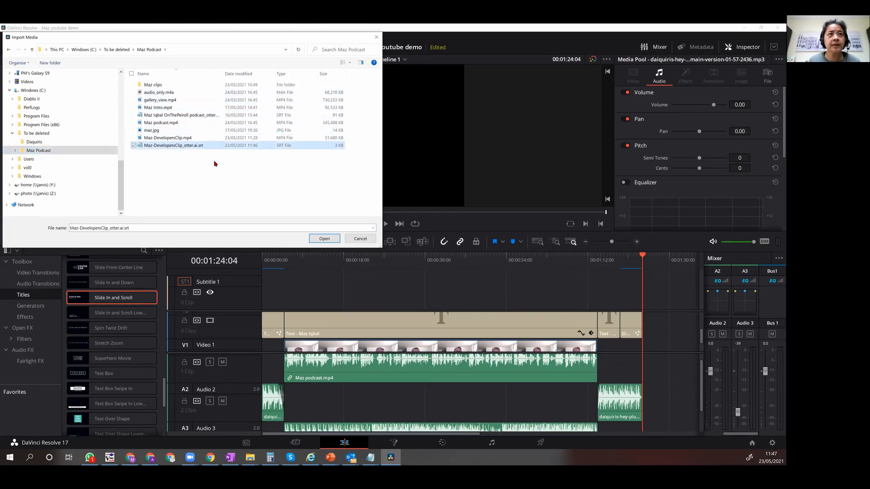
left_click(324, 239)
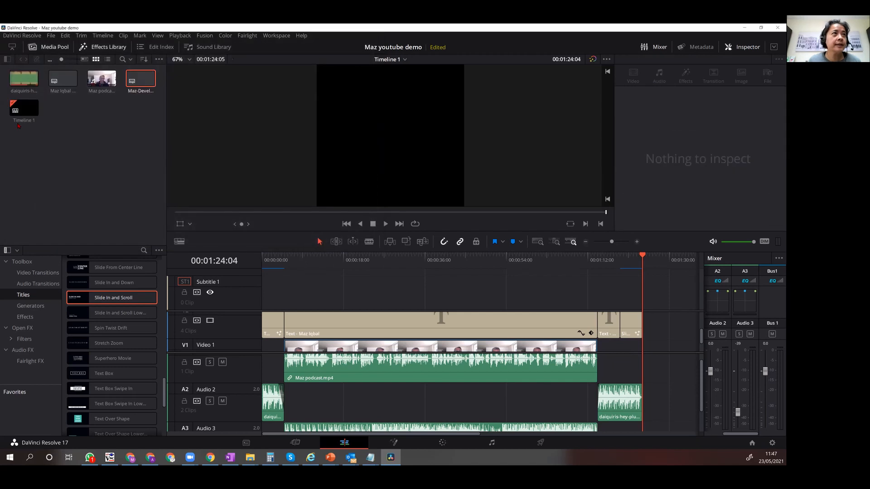
left_click_drag(140, 78, 286, 297)
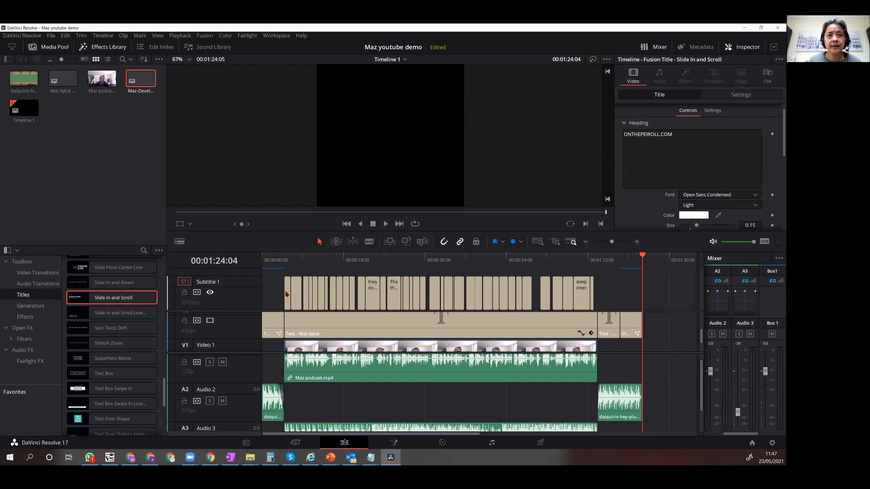
Remove the speaker name from the first caption, leaving "The last thing developers want".
left_click(286, 300)
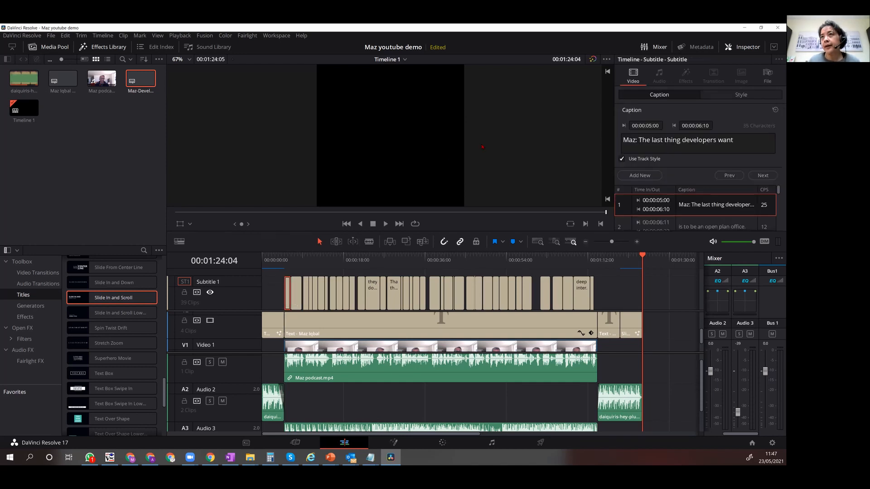
left_click_drag(639, 140, 622, 140)
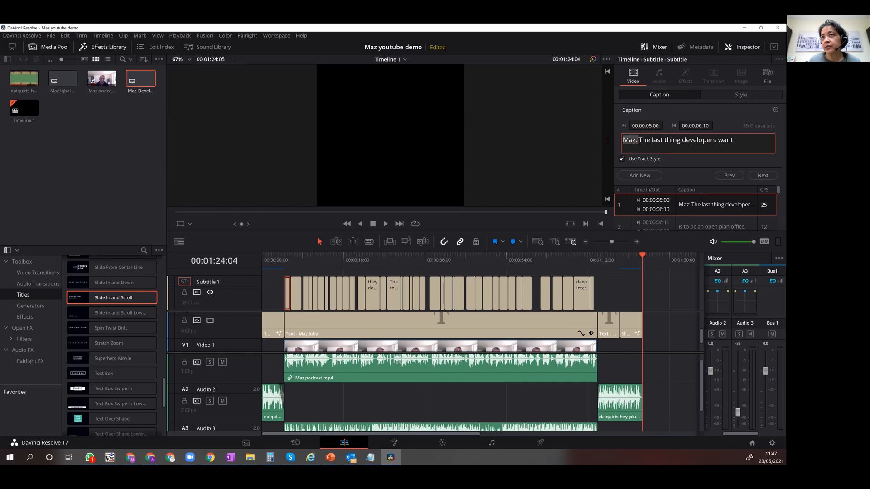
key("BackSpace")
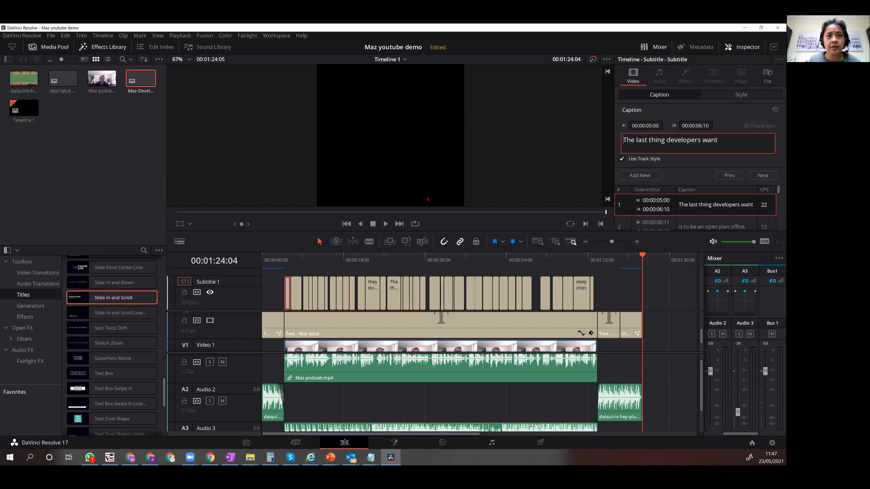
Play the start of the podcast clip to check how the first subtitle looks on the video.
left_click(284, 257)
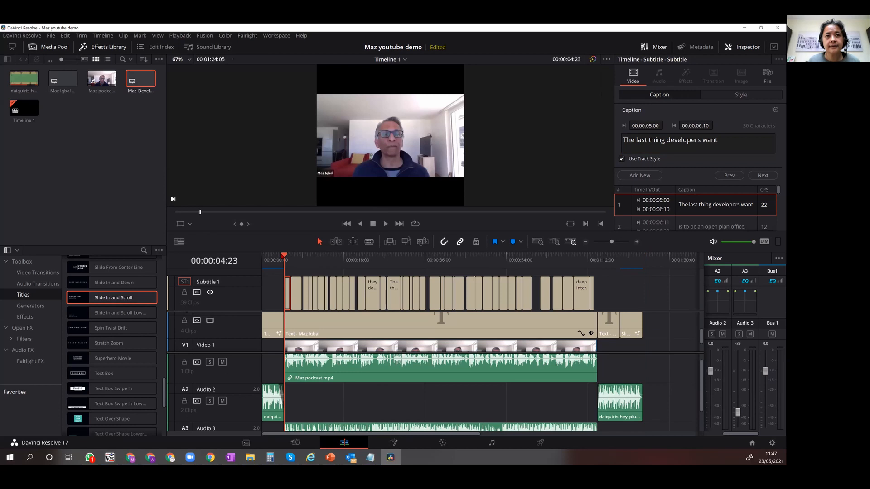
key("space")
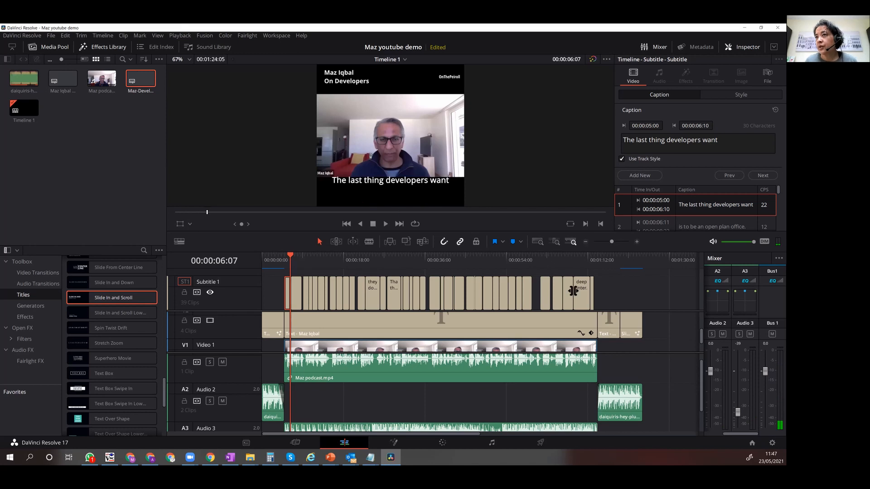
key("space")
Set the subtitle style's vertical position to 131 and its font size to 42.
left_click(741, 95)
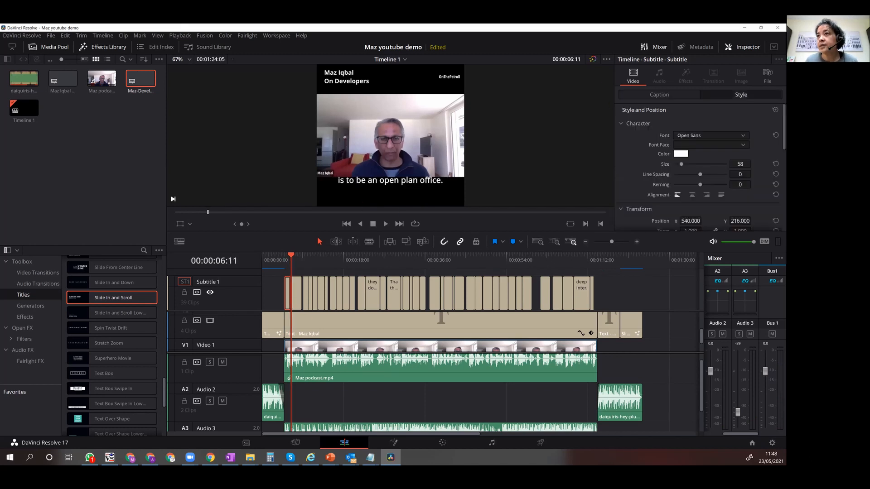
key("Up")
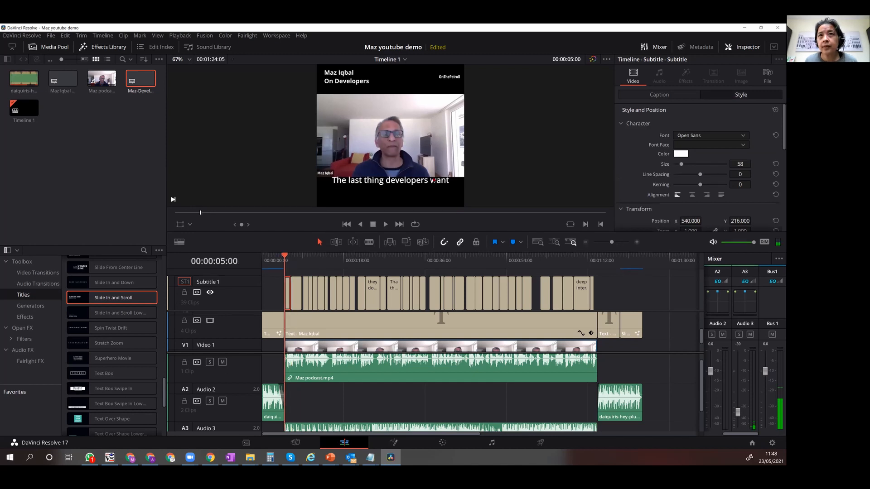
left_click(743, 221)
type("131")
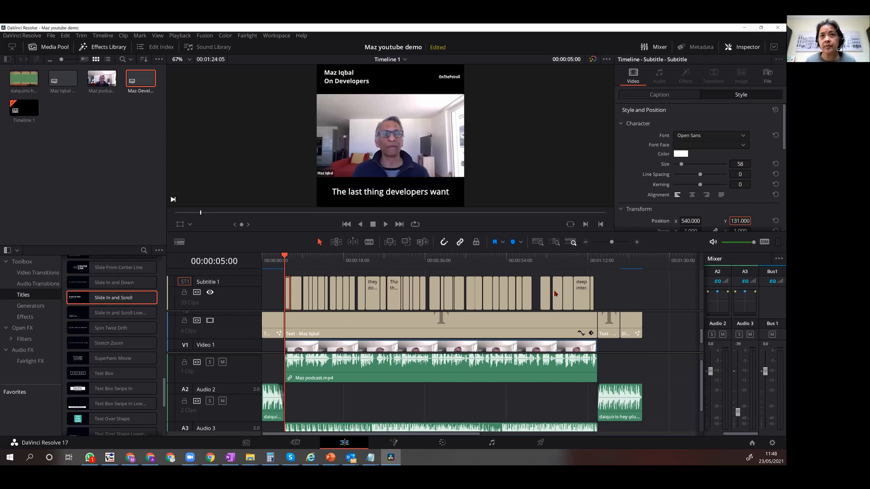
scroll(706, 208, "down", 1)
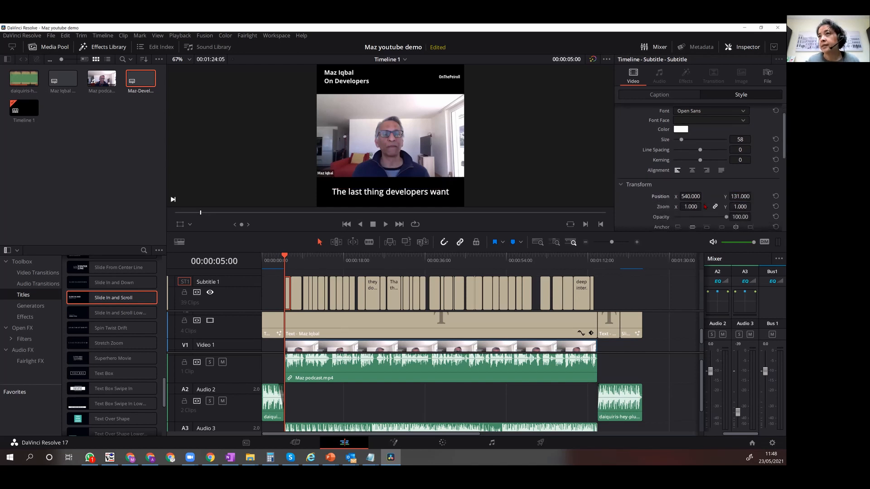
left_click_drag(681, 140, 680, 140)
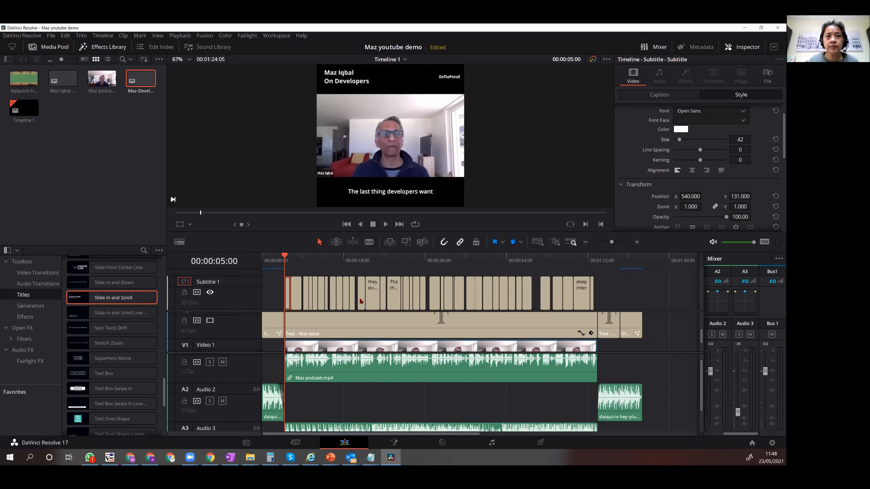
Play the restyled subtitles from the first caption through "questions." to check their wording.
key("space")
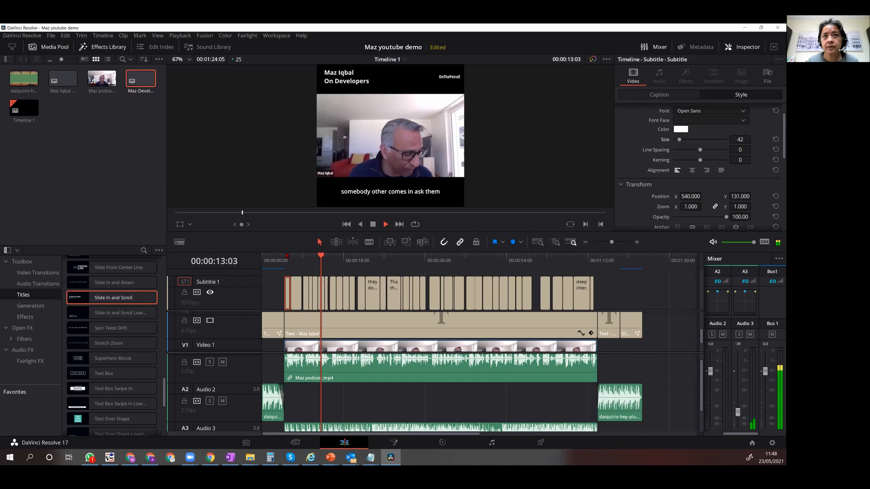
key("space")
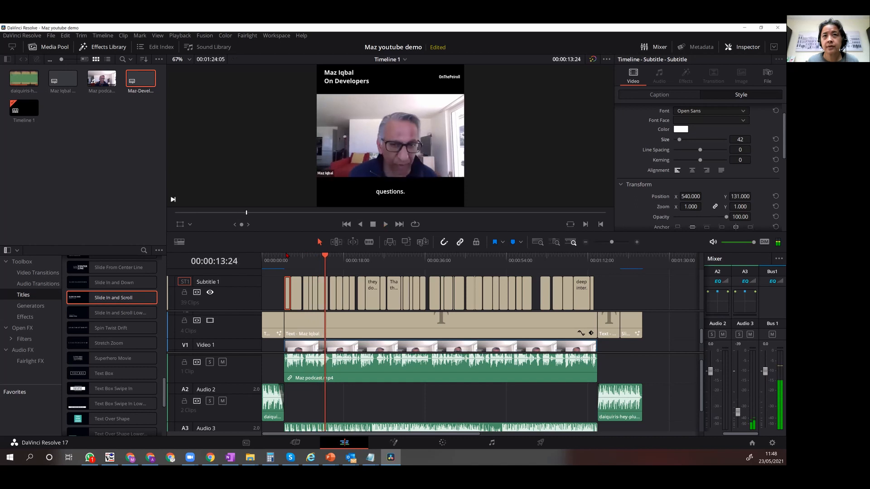
Reword the sixth caption to "somebody comes and ask them a question".
left_click(321, 294)
left_click(316, 294)
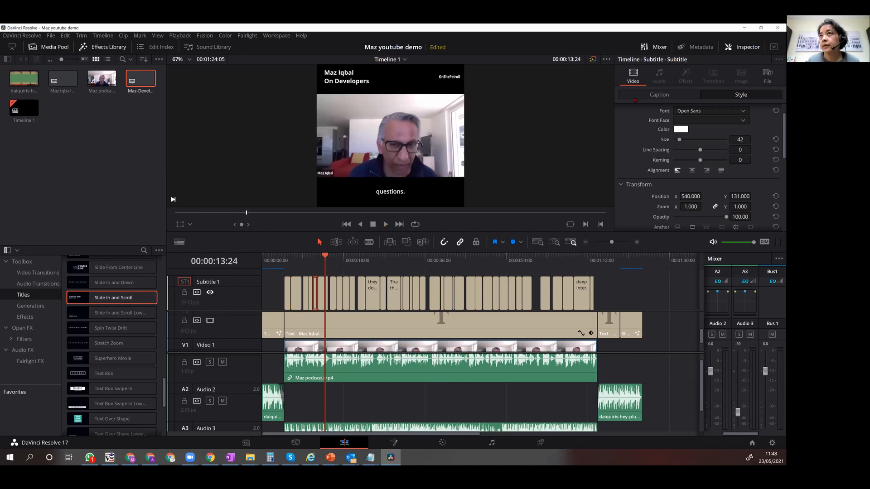
left_click(660, 94)
scroll(683, 213, "down", 1)
left_click(684, 209)
double_click(666, 140)
key("BackSpace")
key("BackSpace")
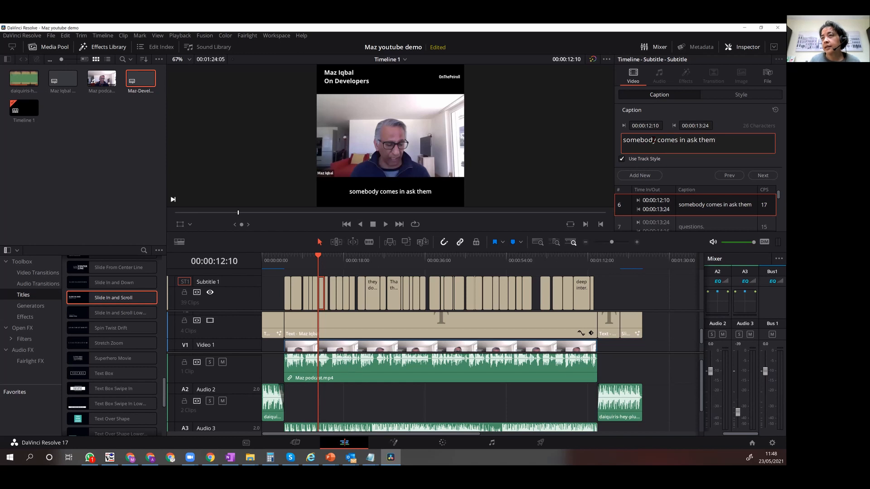
key("BackSpace")
key("BackSpace")
type("and ask them a question")
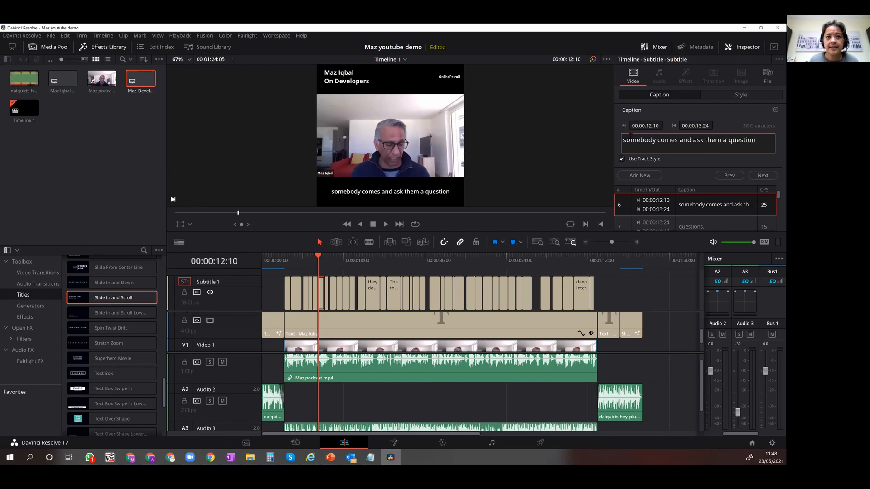
Play the timeline from the sixth caption through "questions." to check the reworded text against the speech.
left_click(317, 257)
key("space")
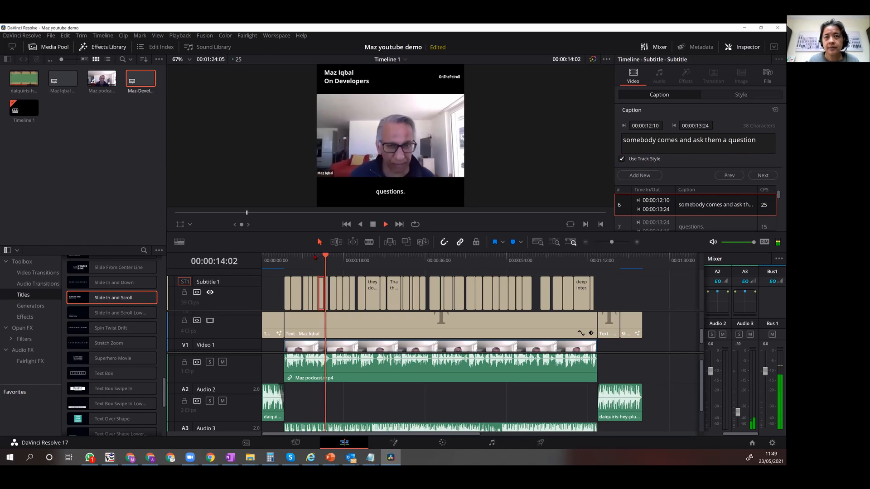
key("space")
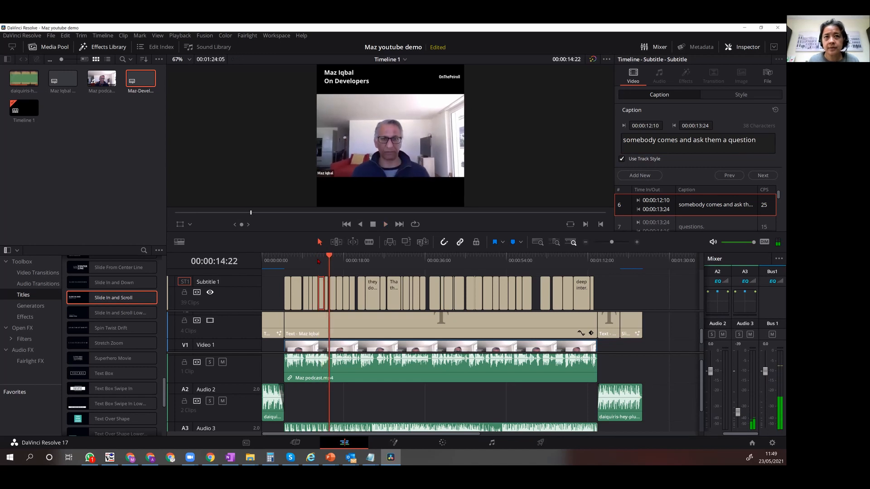
Delete the seventh caption, "questions.", from the subtitle track.
left_click(326, 298)
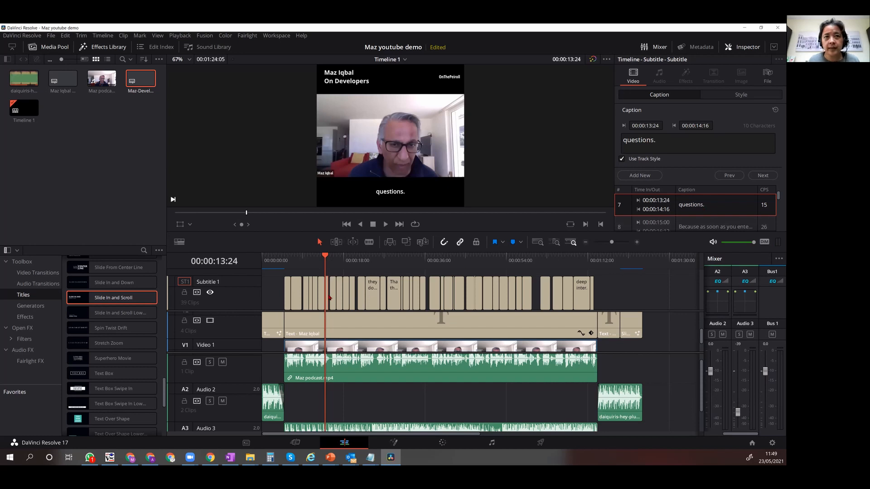
key("Down")
key("Up")
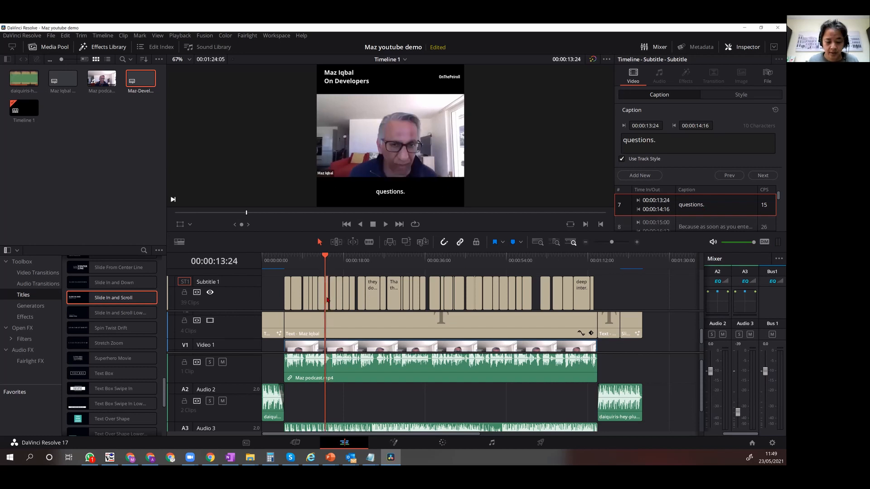
key("Delete")
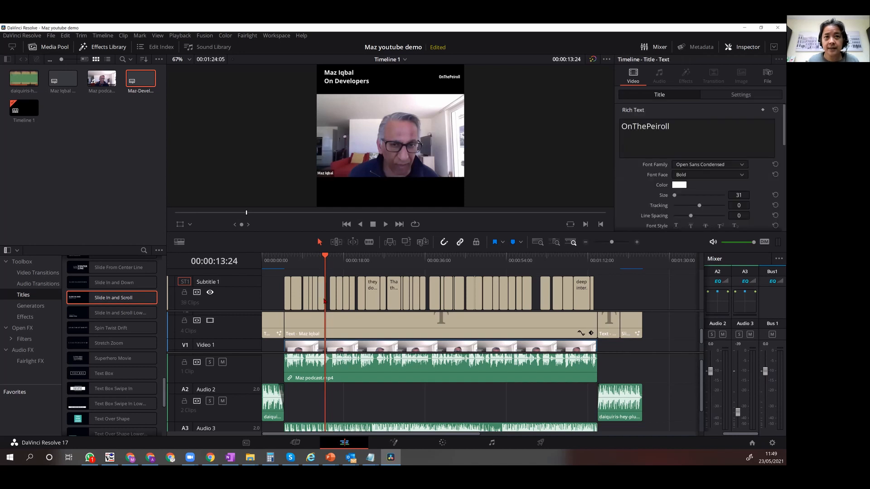
Extend the end of the sixth caption to 00:00:15:00 so it meets the following caption.
left_click(324, 301)
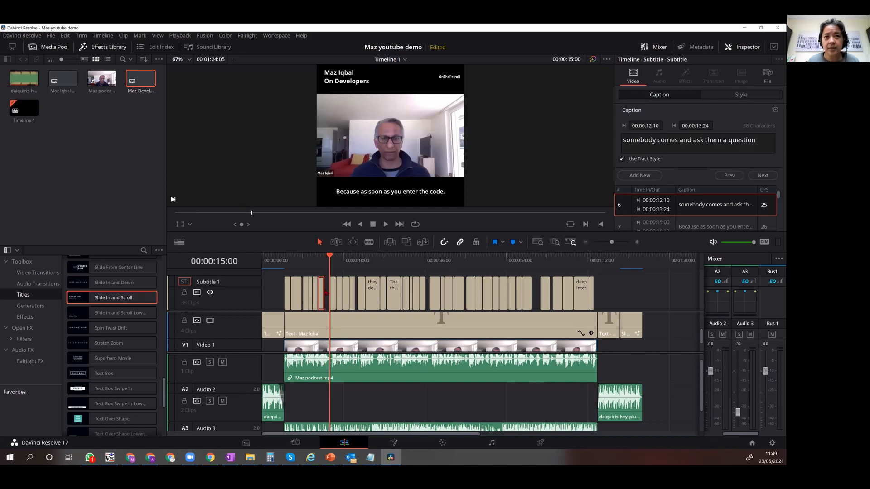
scroll(326, 292, "up", 2)
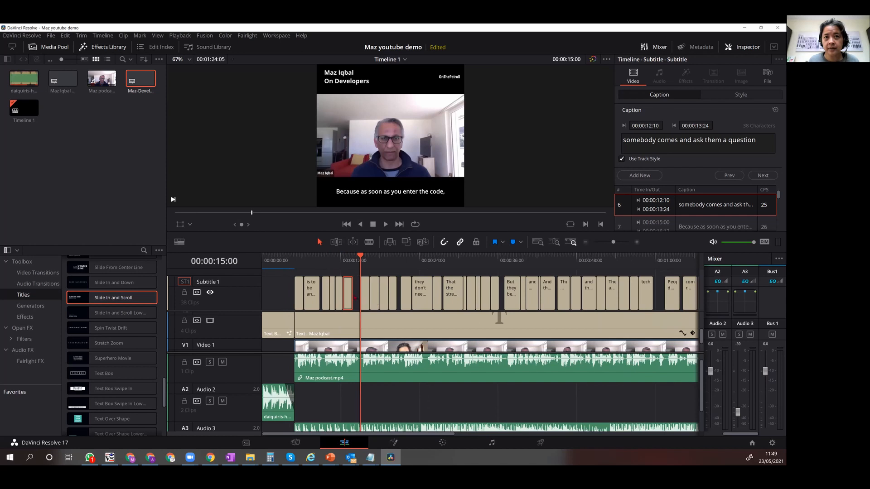
scroll(351, 297, "up", 2)
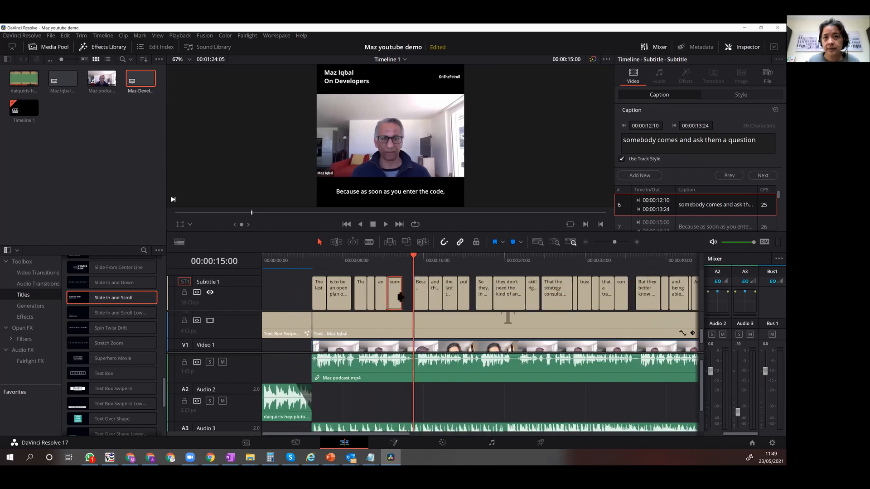
left_click_drag(402, 296, 412, 295)
Play the timeline from just before the extended sixth caption to check its timing and wording.
left_click(375, 257)
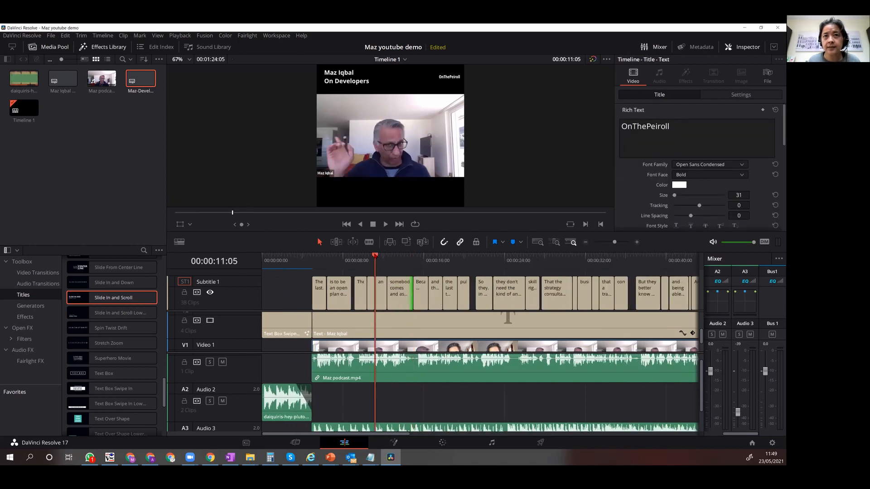
key("space")
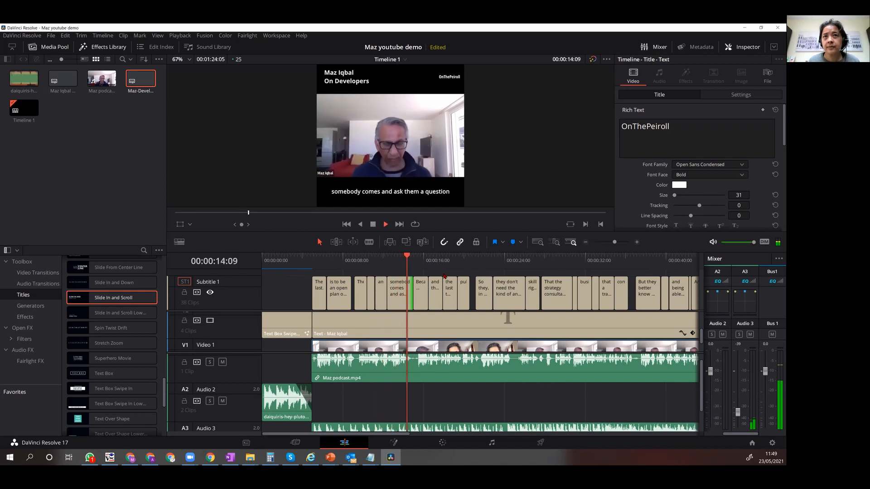
key("space")
Reword the sixth caption to "somebody comes and ask them questions".
left_click(402, 292)
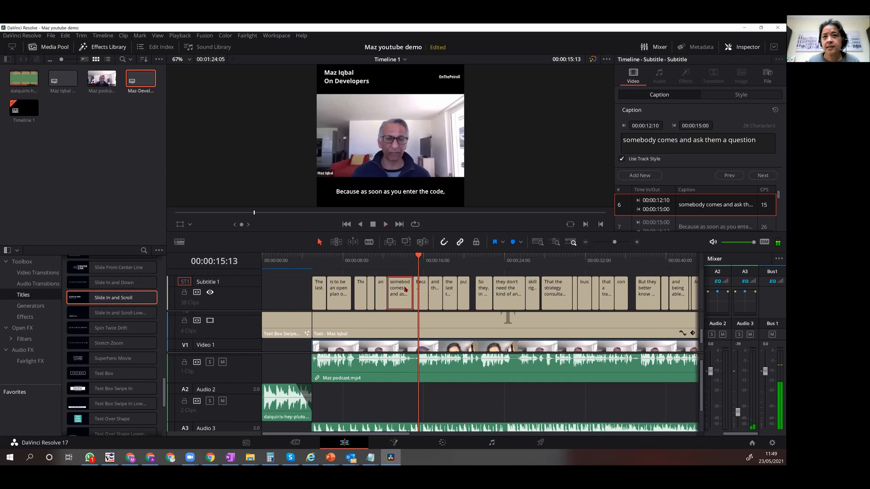
left_click(728, 140)
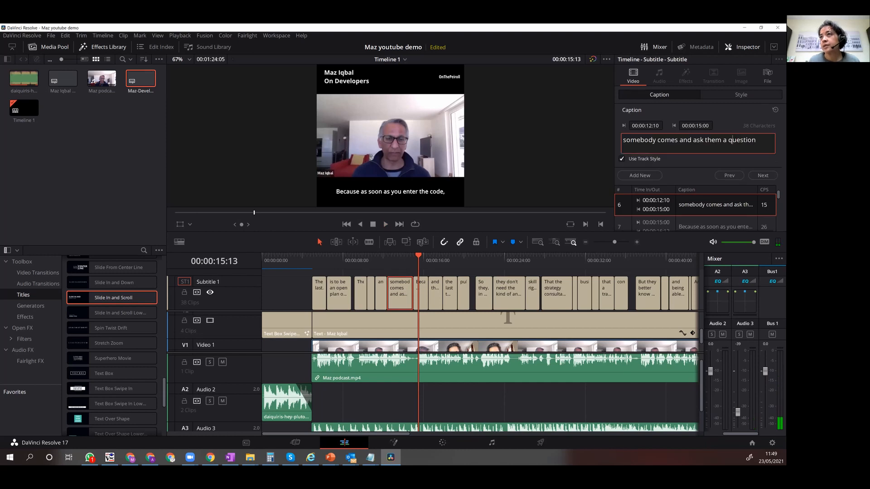
key("BackSpace")
key("BackSpace")
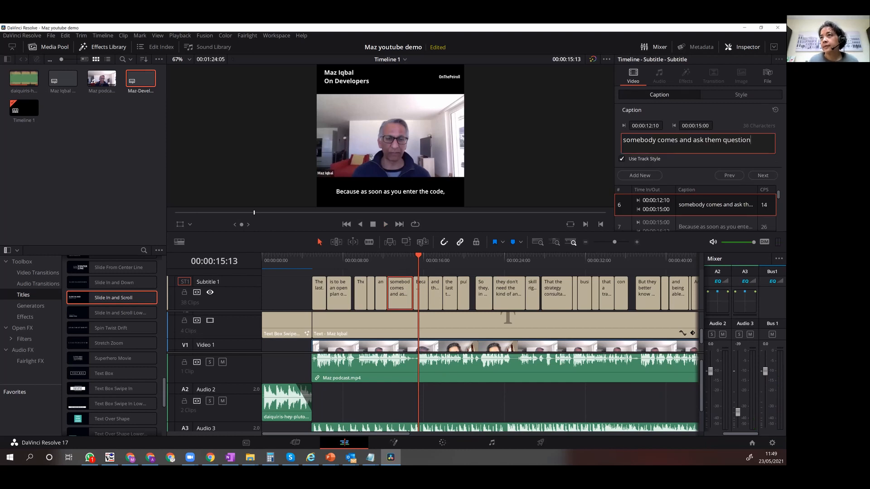
key("End")
type("s")
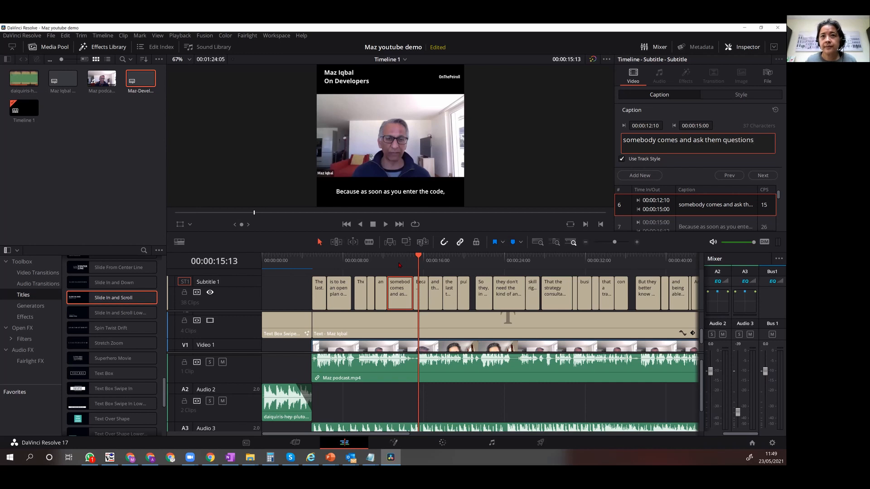
left_click(397, 259)
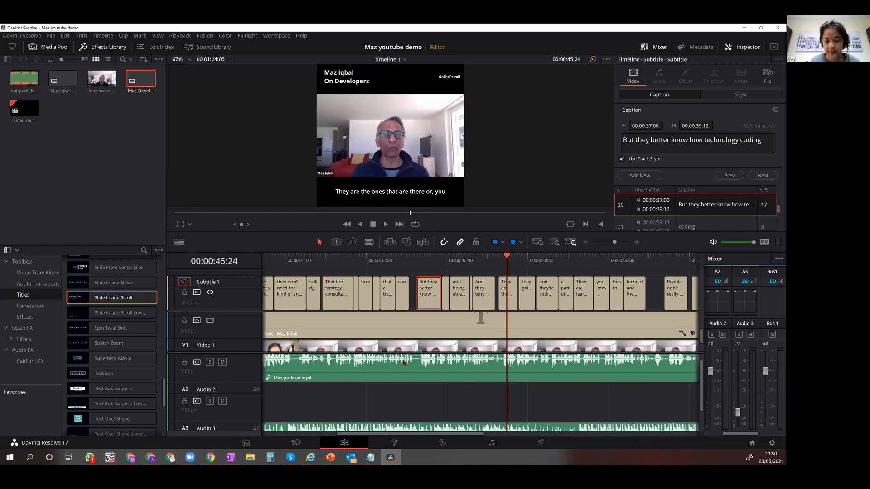
key("shift+z")
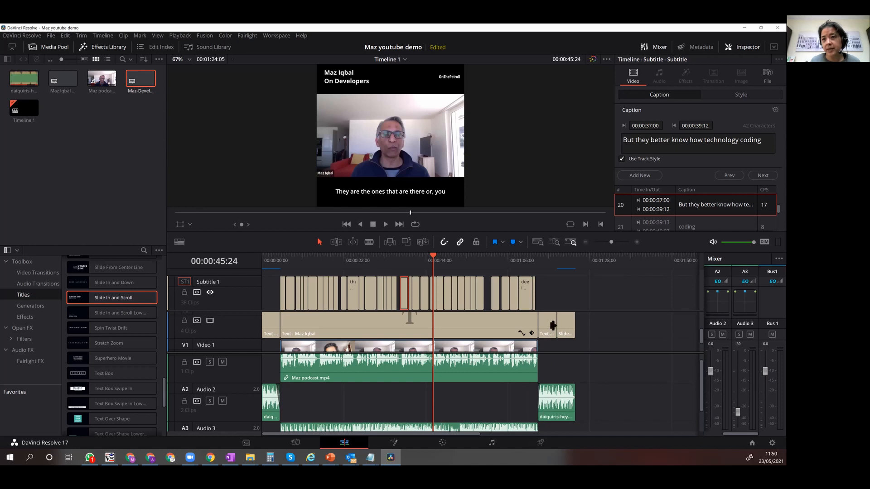
left_click(284, 297)
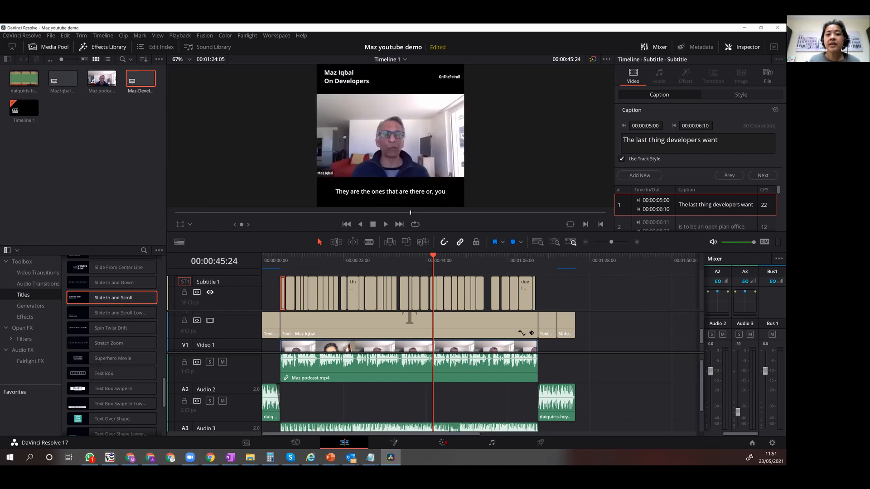
On the Deliver page, name the output Maz-Developer-FinishedClip and enable subtitle export with the format Burn into video.
left_click(536, 442)
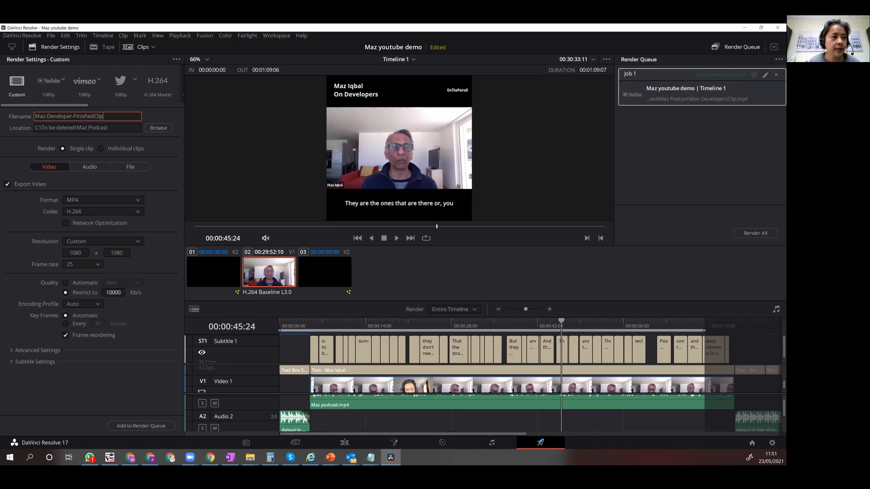
left_click(32, 362)
scroll(26, 358, "down", 1)
scroll(26, 358, "down", 2)
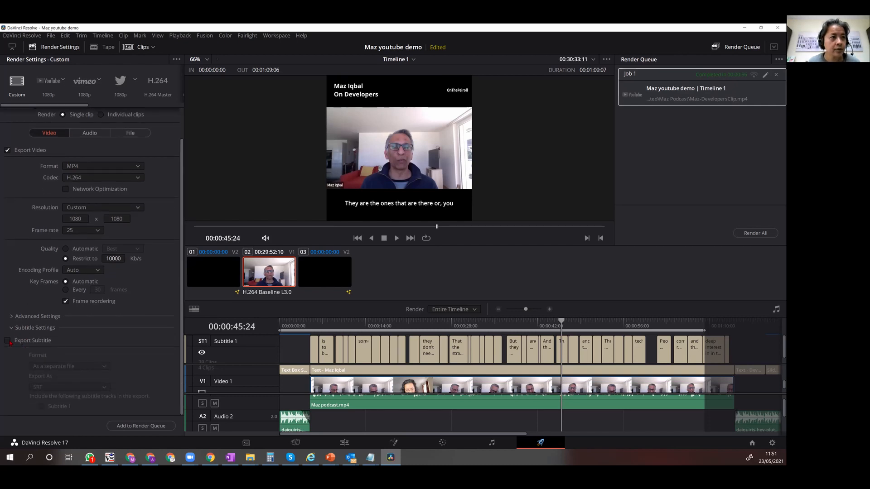
left_click(8, 342)
left_click(59, 367)
left_click(54, 384)
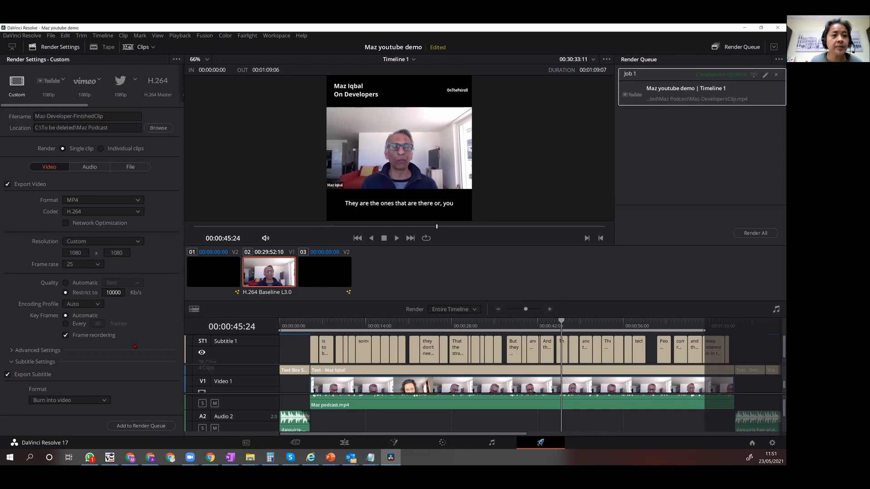
Add the Maz-Developer-FinishedClip export to the render queue and render it.
left_click(141, 426)
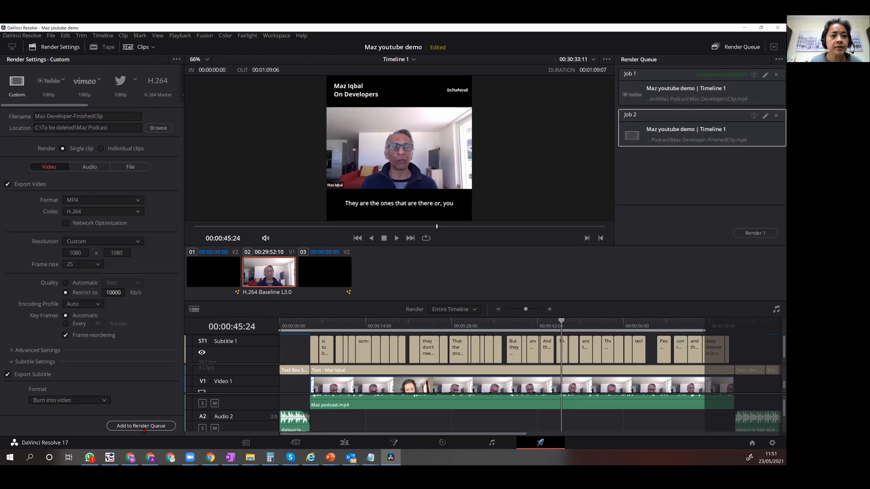
left_click(745, 234)
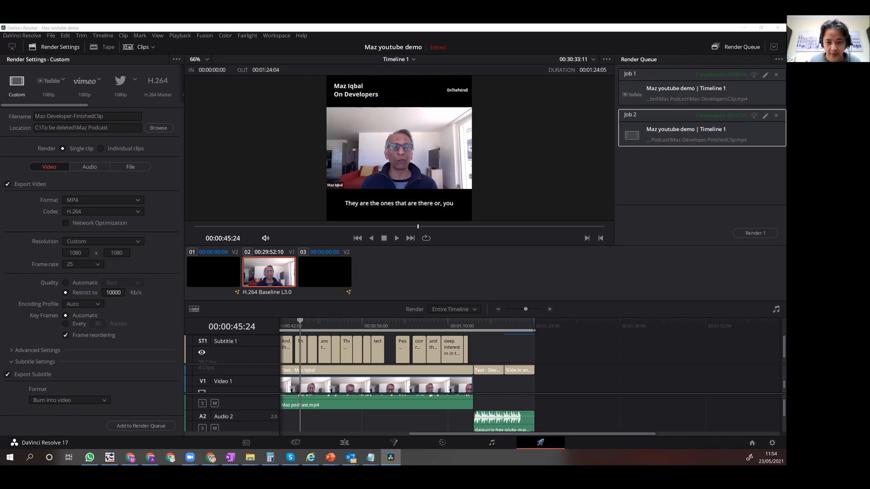
Open Maz-Developer-FinishedClip.mp4 from the Maz Podcast folder and play it to check the titles and burned-in subtitles.
left_click_drag(313, 217, 418, 122)
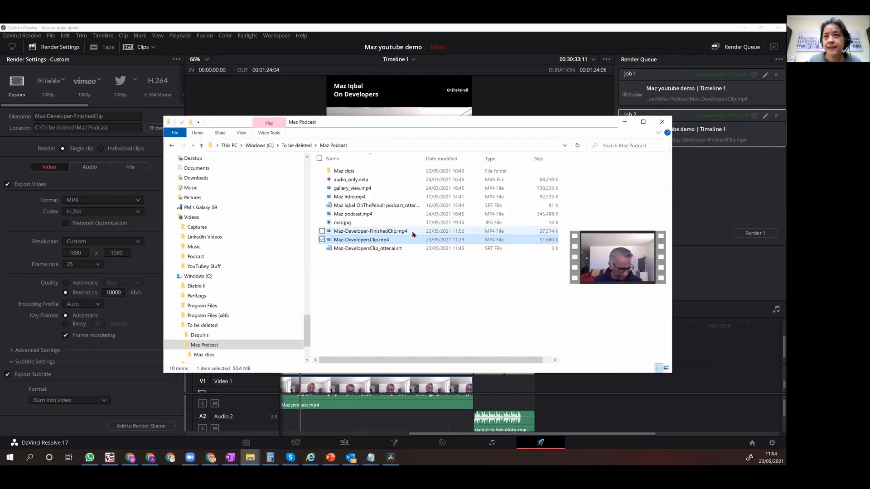
left_click(414, 232)
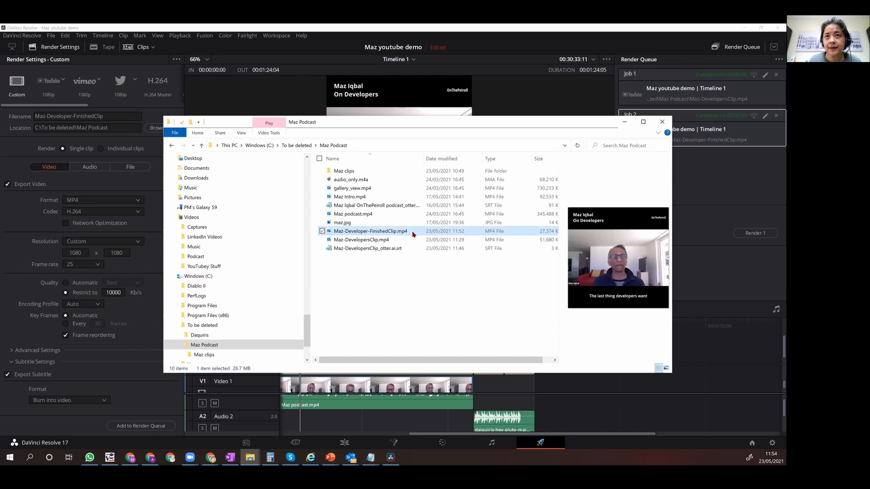
double_click(413, 232)
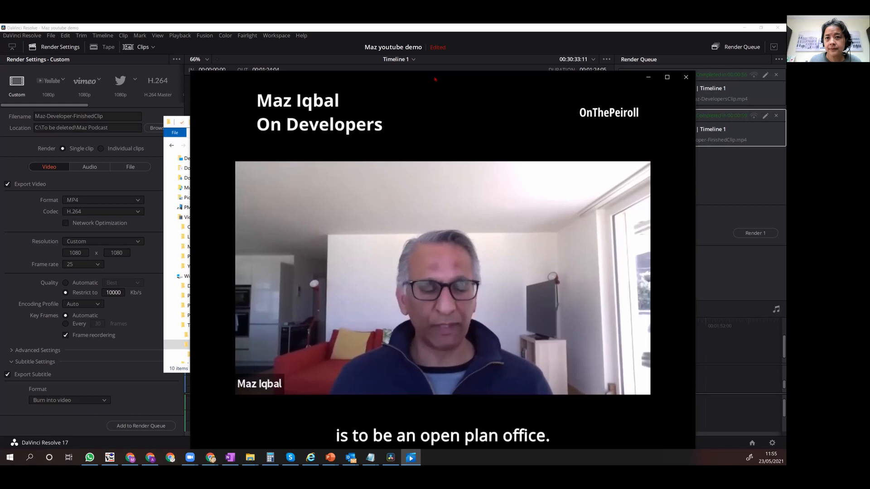
mouse_move(456, 216)
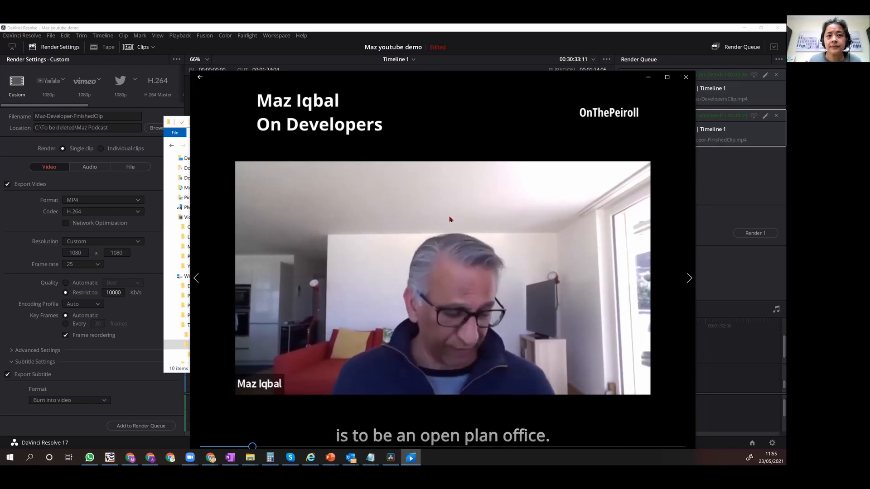